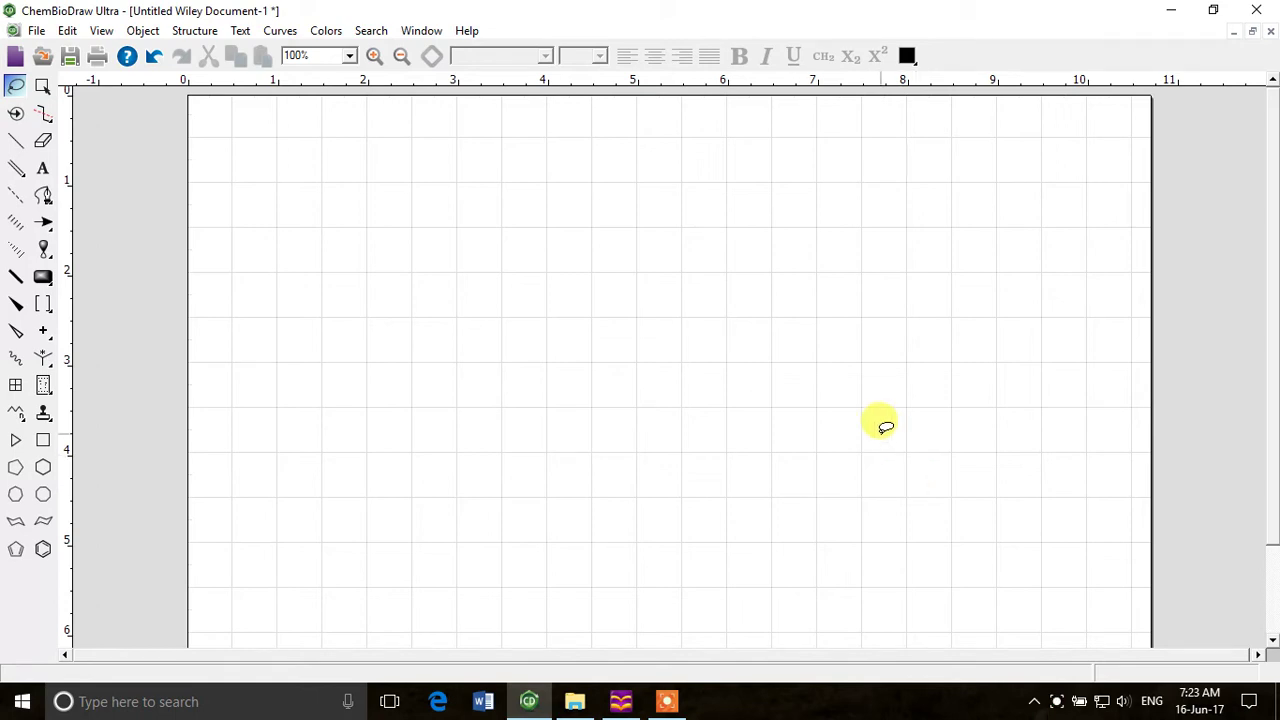
Step: Bring Foxit PhantomPDF forward to show the aspyronol entry in Compound2.pdf
left_click(630, 694)
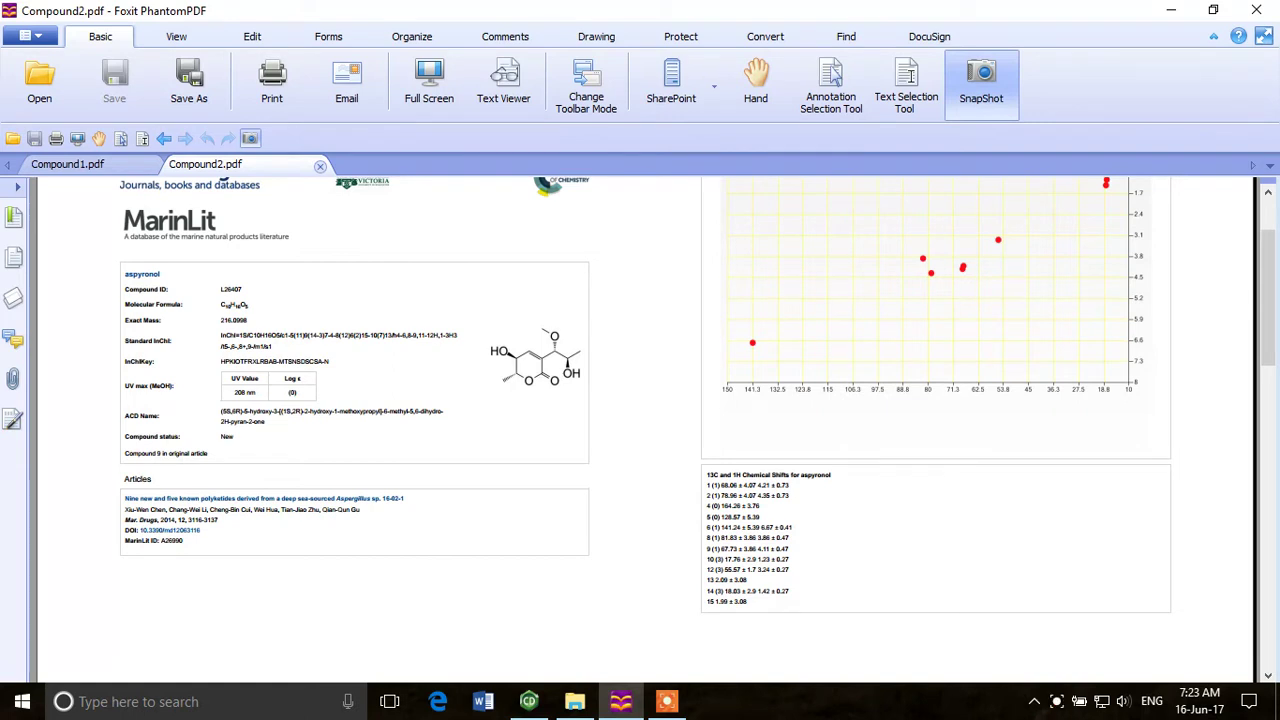
Step: Compare Compound2.pdf with the ChemBioDraw window, ending on the maximized empty Untitled Wiley Document-1
left_click(529, 701)
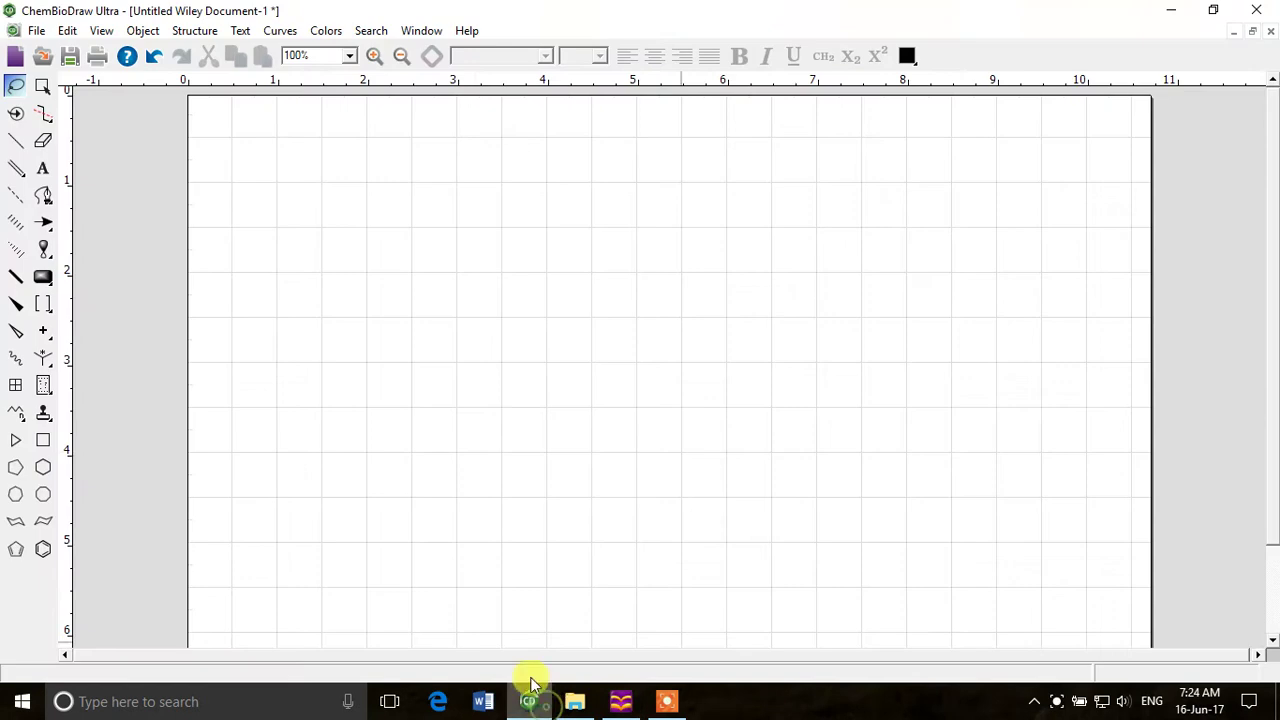
left_click(620, 701)
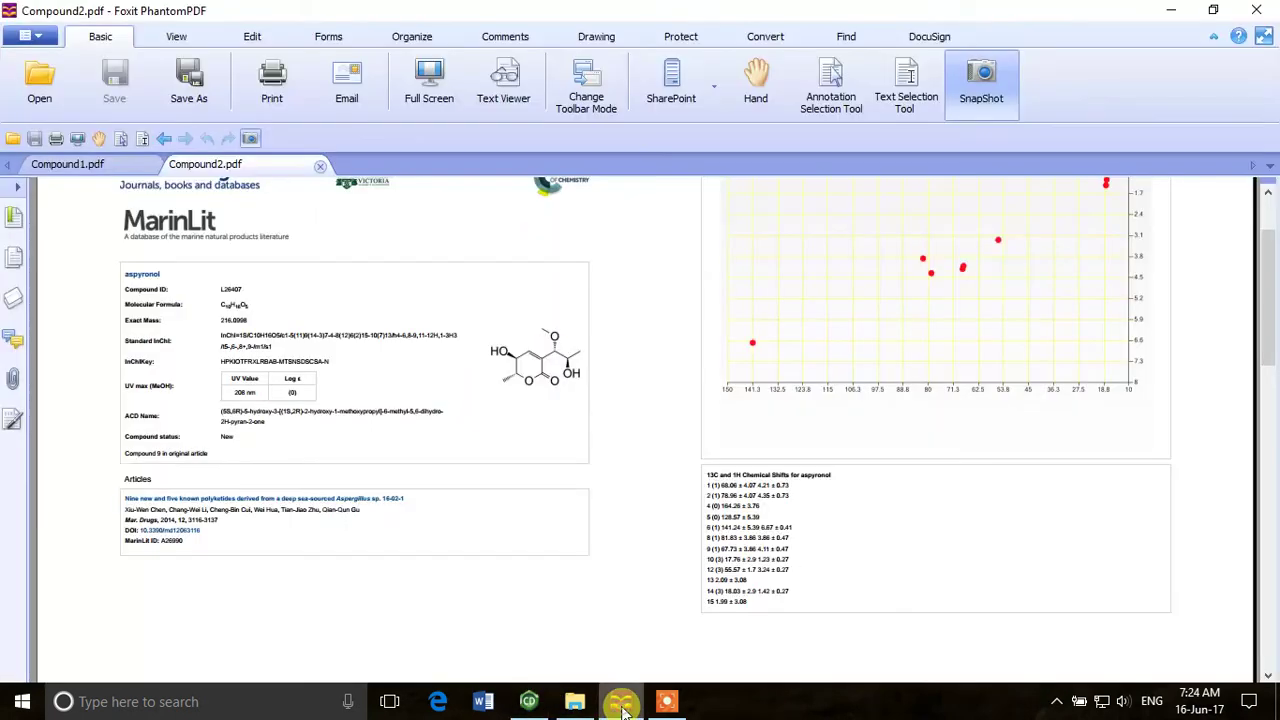
left_click(537, 699)
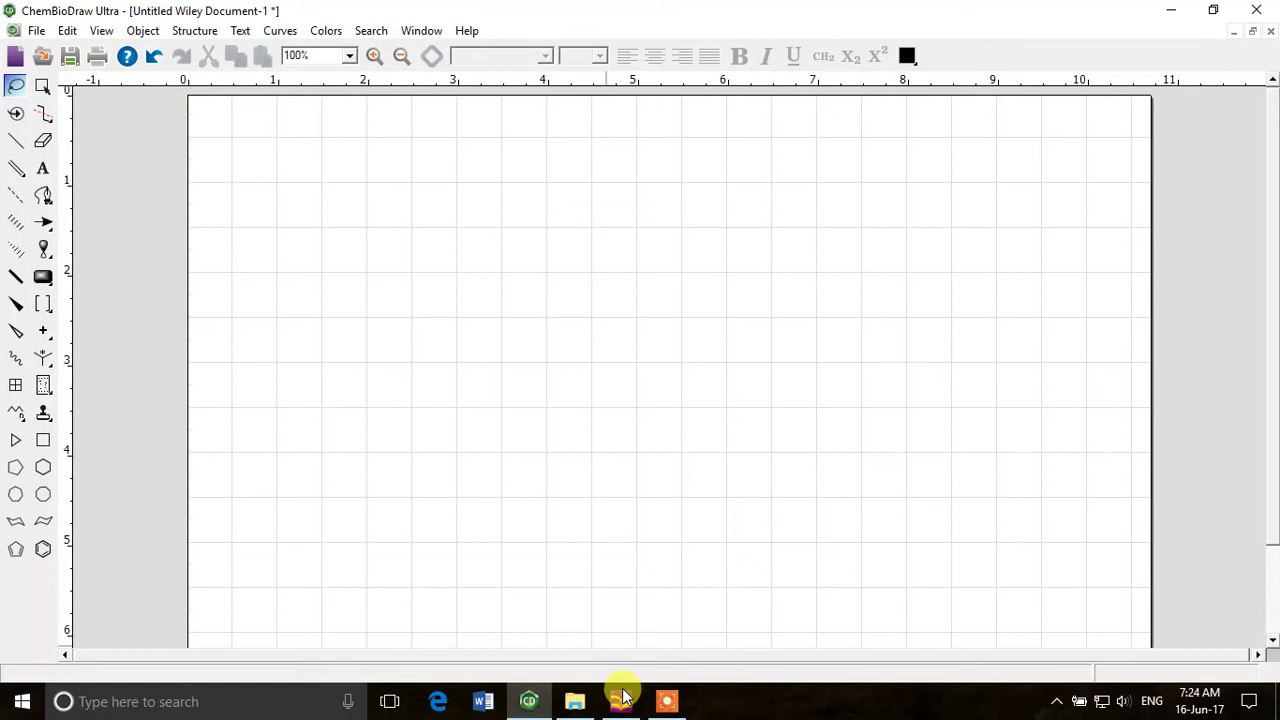
double_click(667, 8)
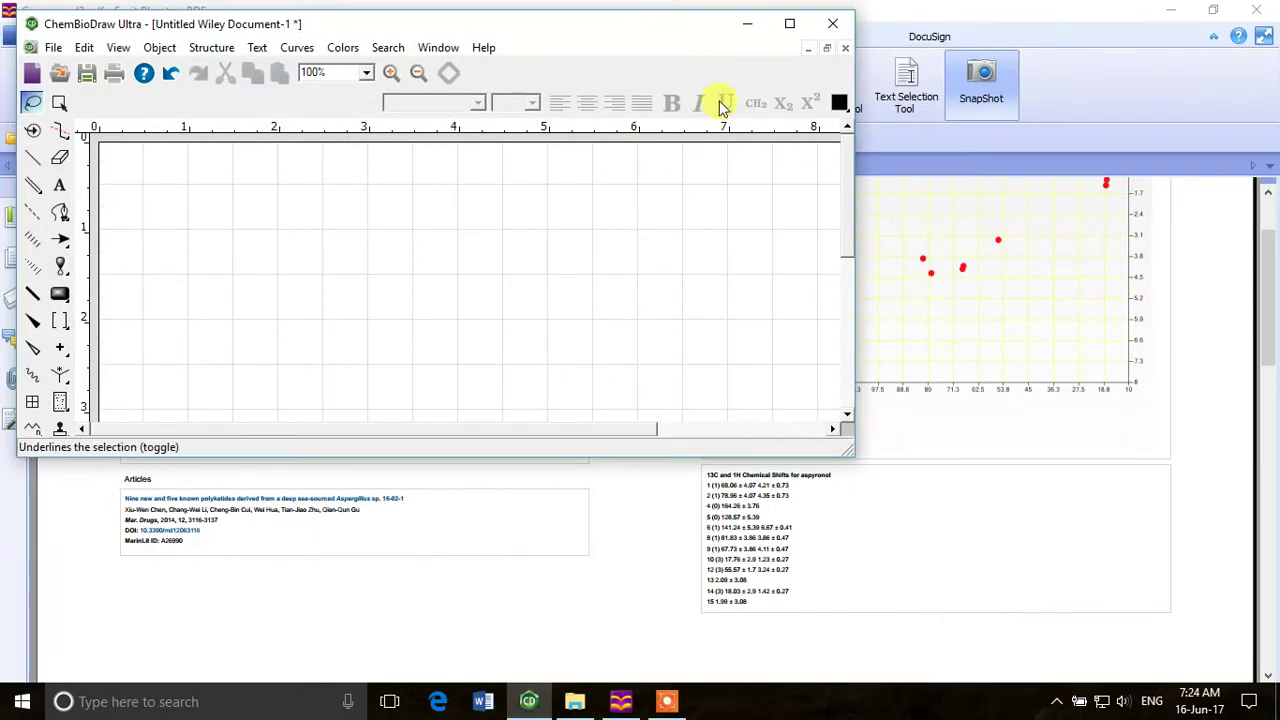
left_click(785, 26)
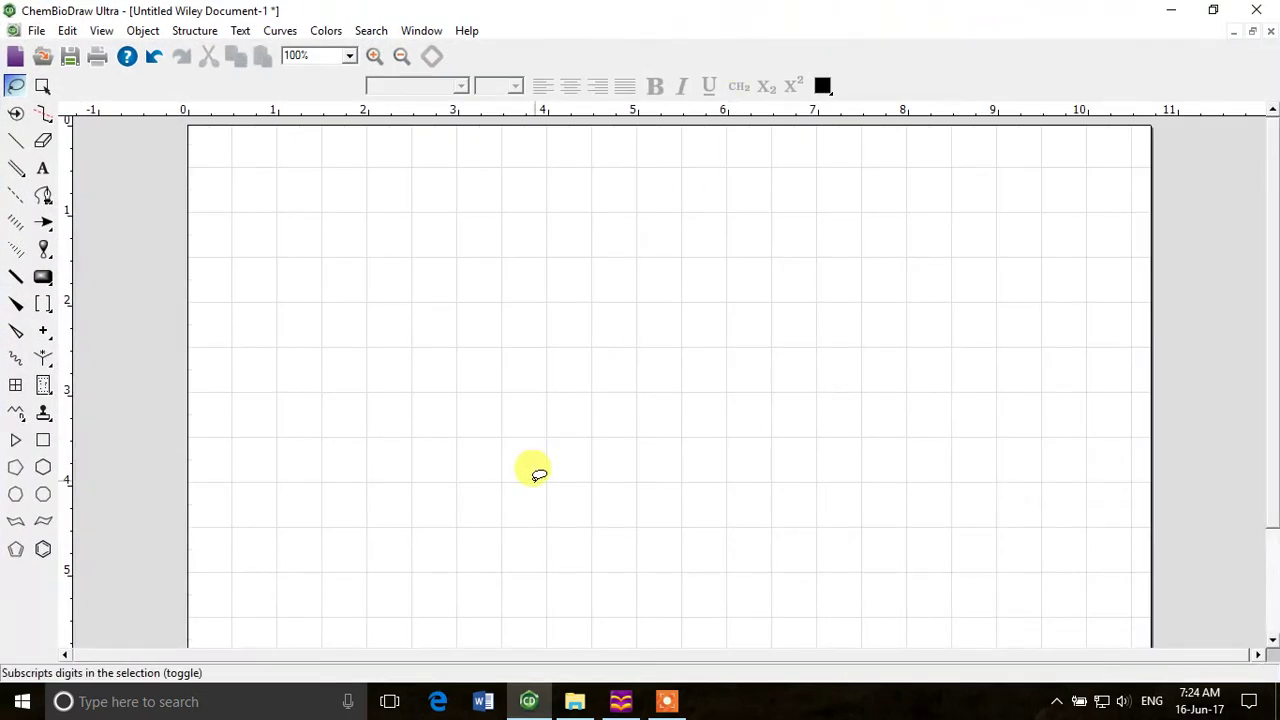
left_click(622, 704)
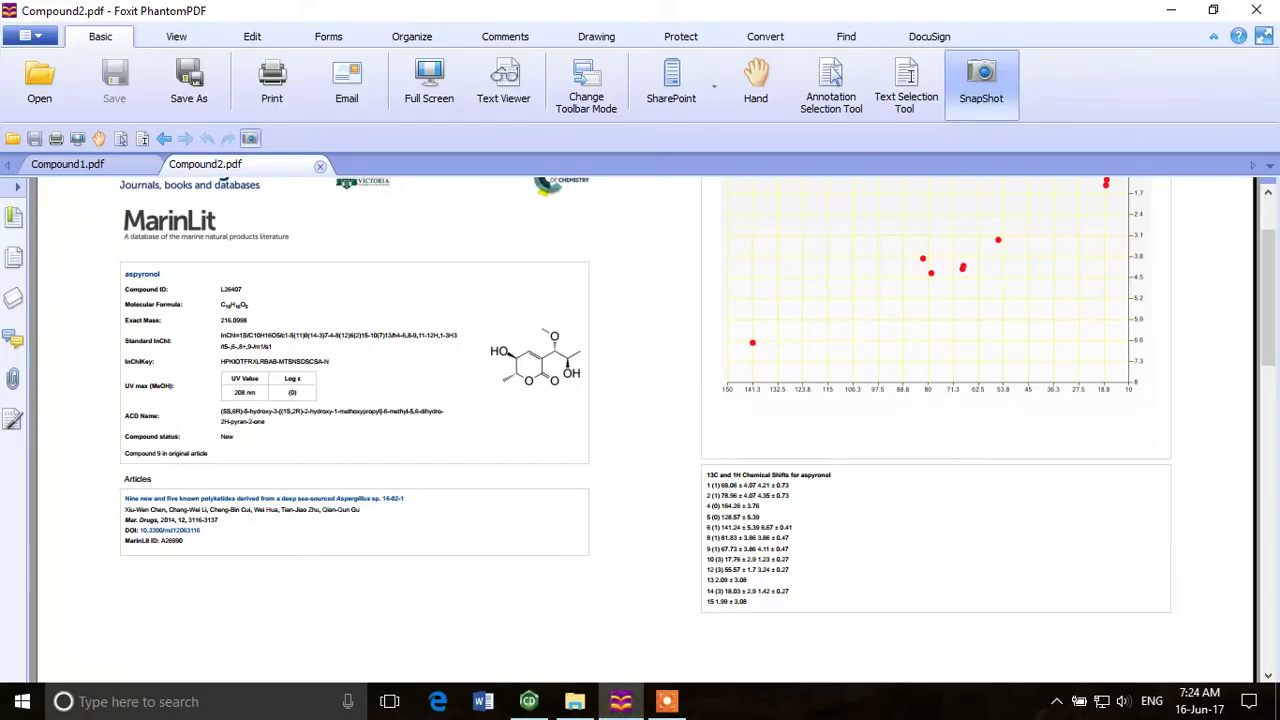
left_click(529, 701)
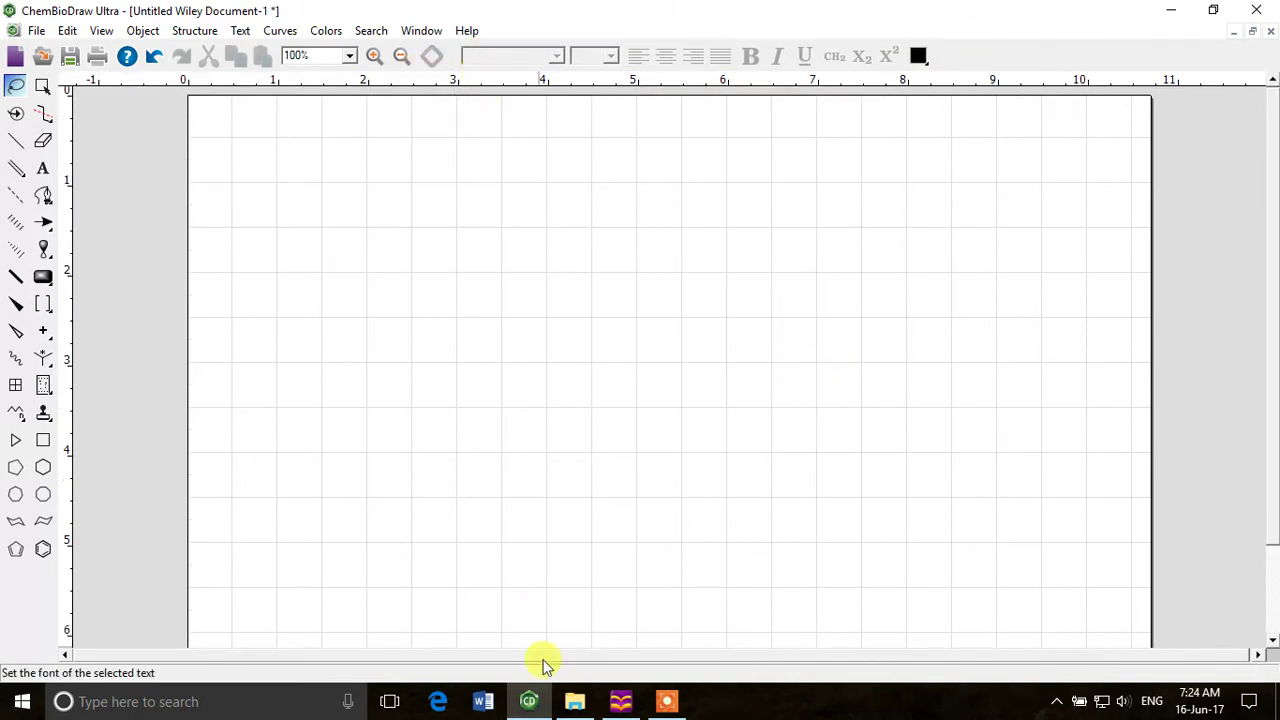
Step: Snapshot the aspyronol structure in Compound2.pdf to the clipboard, then minimize Foxit
left_click(618, 701)
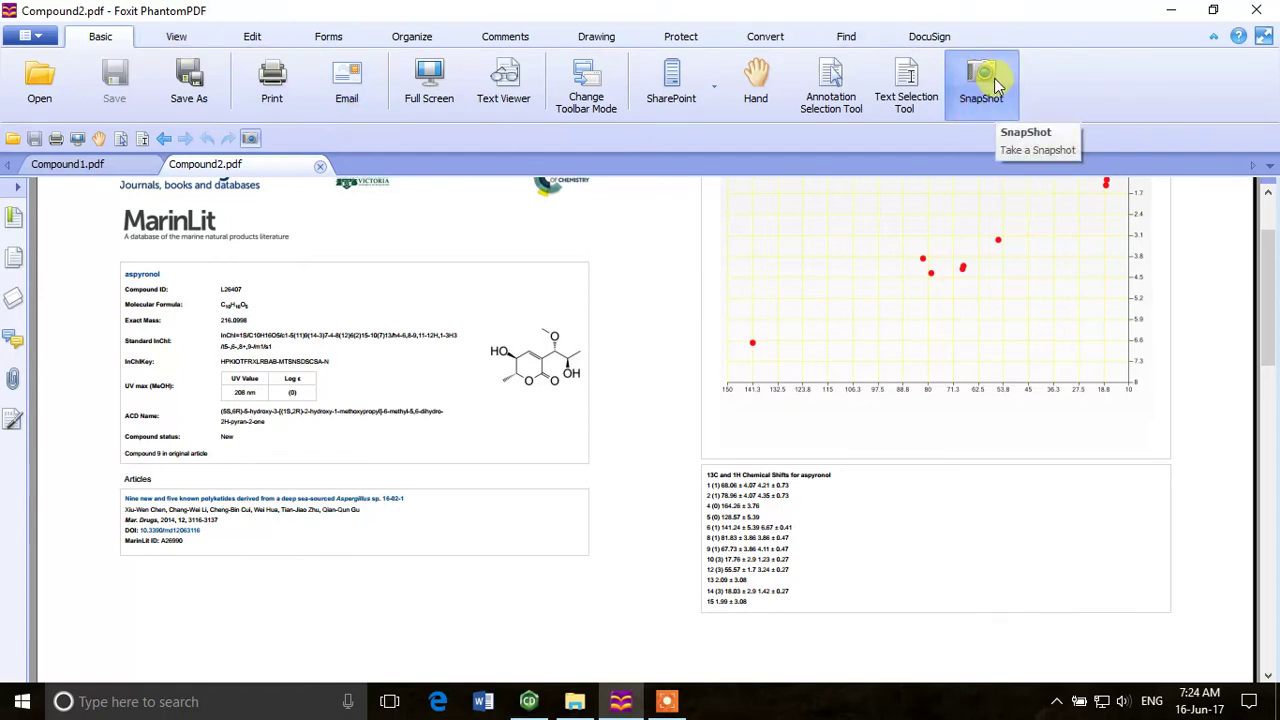
left_click(995, 85)
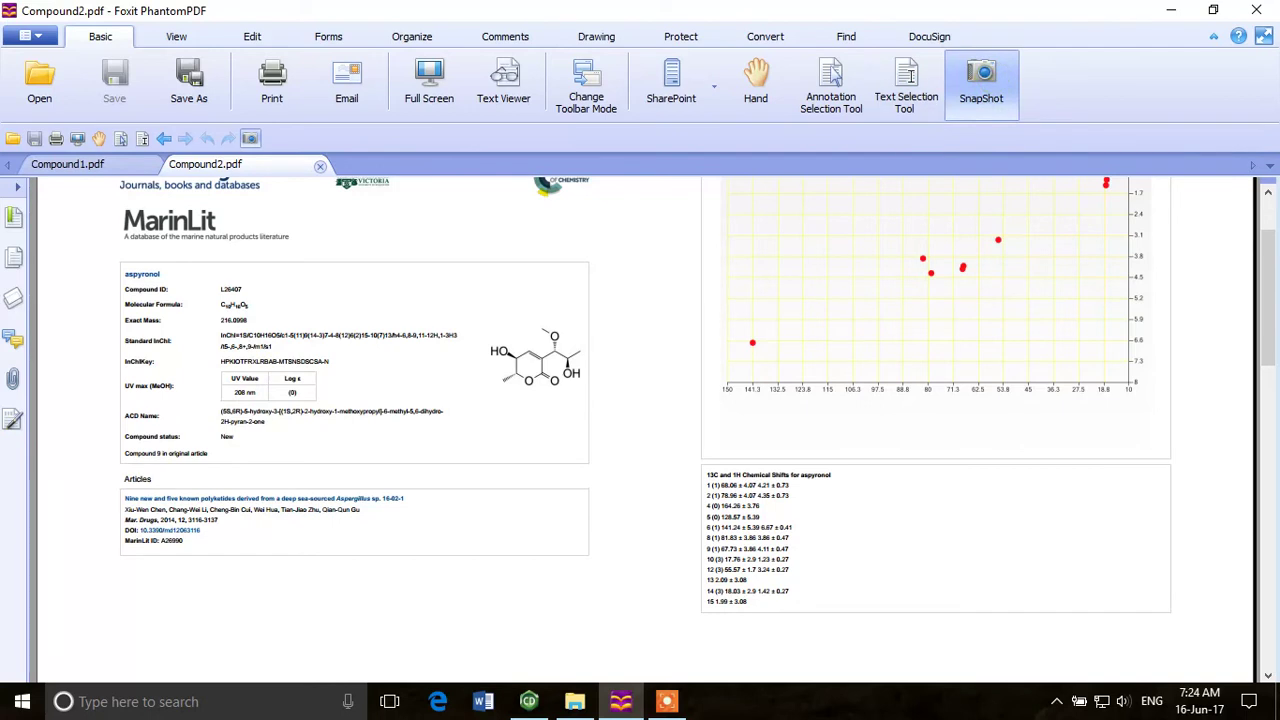
left_click_drag(480, 316, 606, 418)
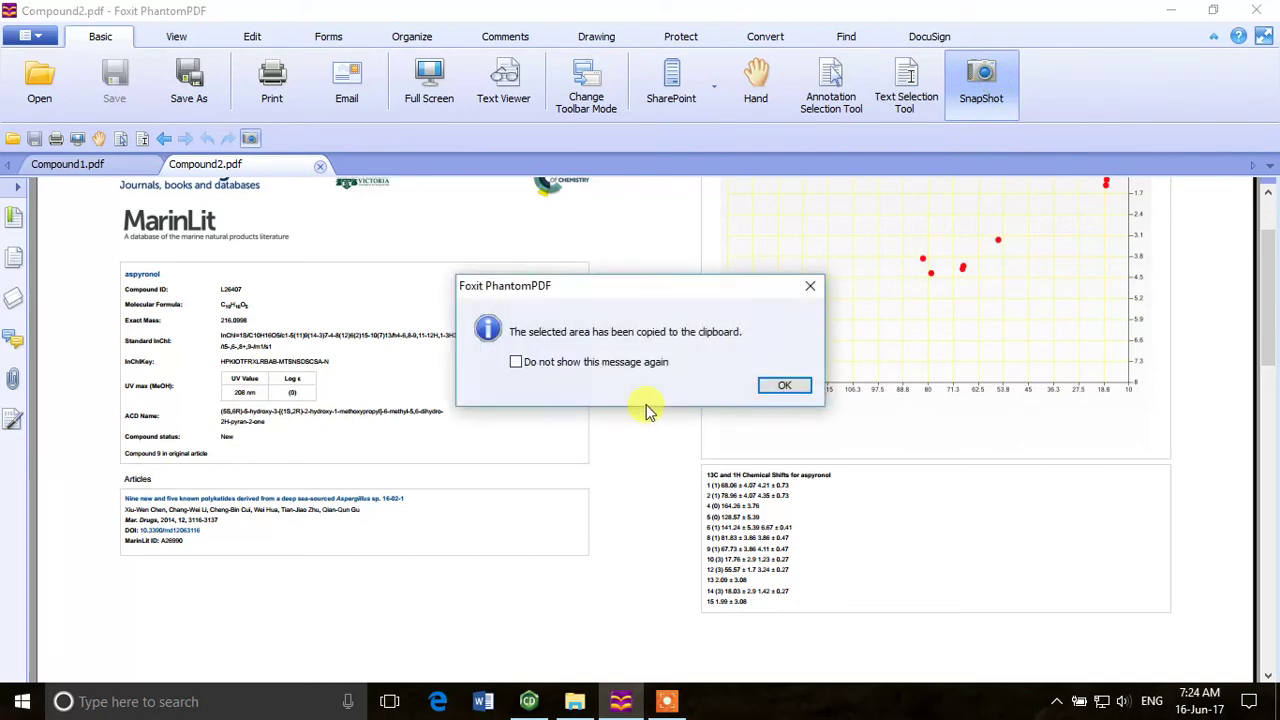
left_click(785, 387)
left_click(1175, 10)
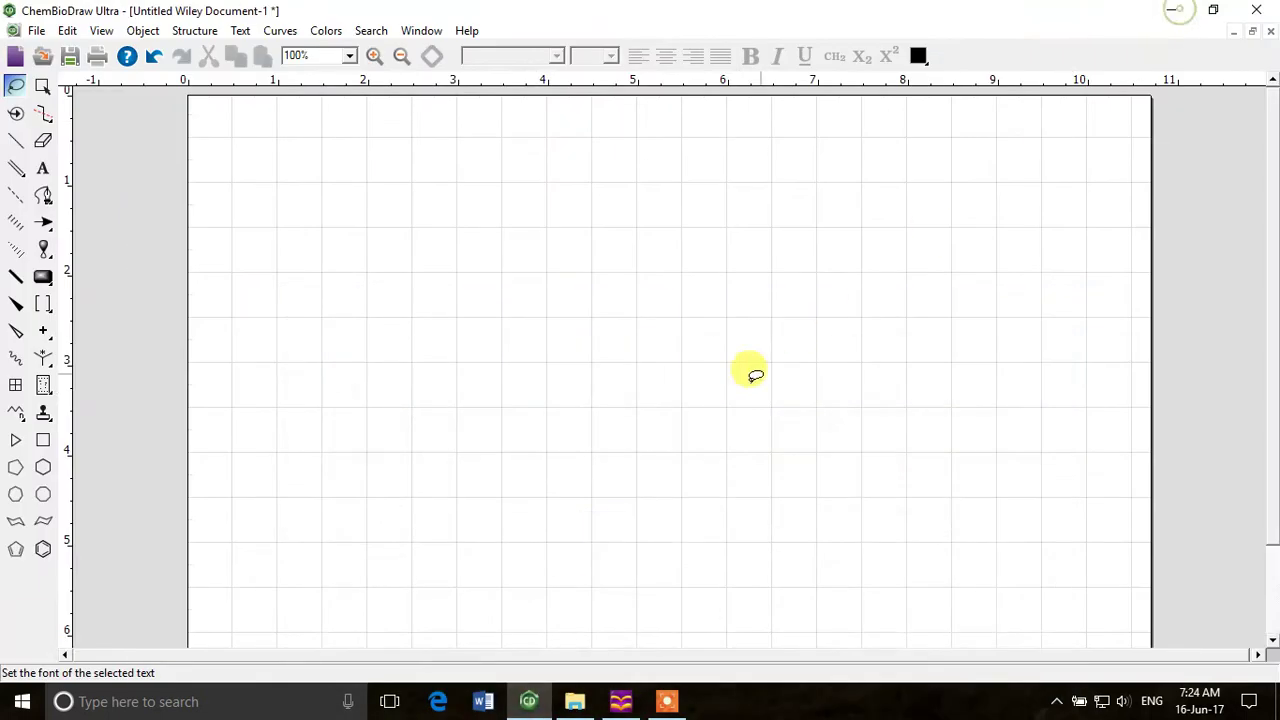
Step: Paste the aspyronol structure image onto the blank canvas and position it near the top right
right_click(748, 238)
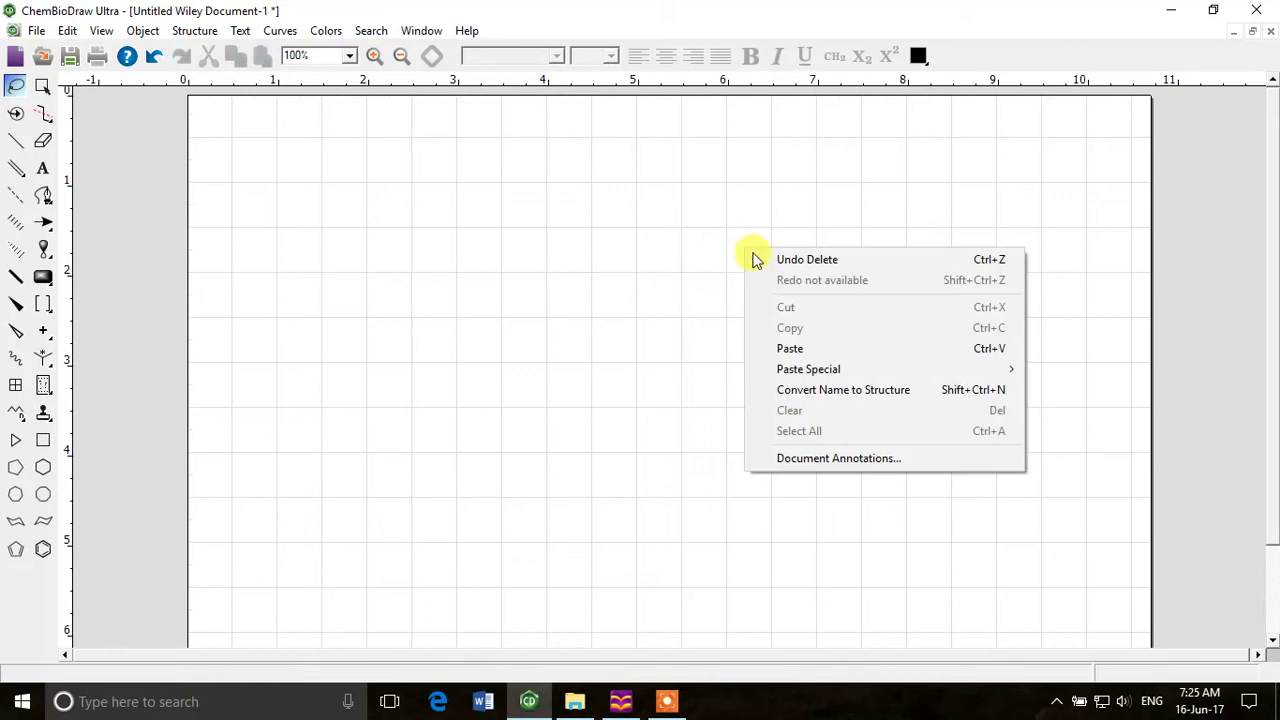
left_click(811, 346)
left_click_drag(895, 235, 1078, 145)
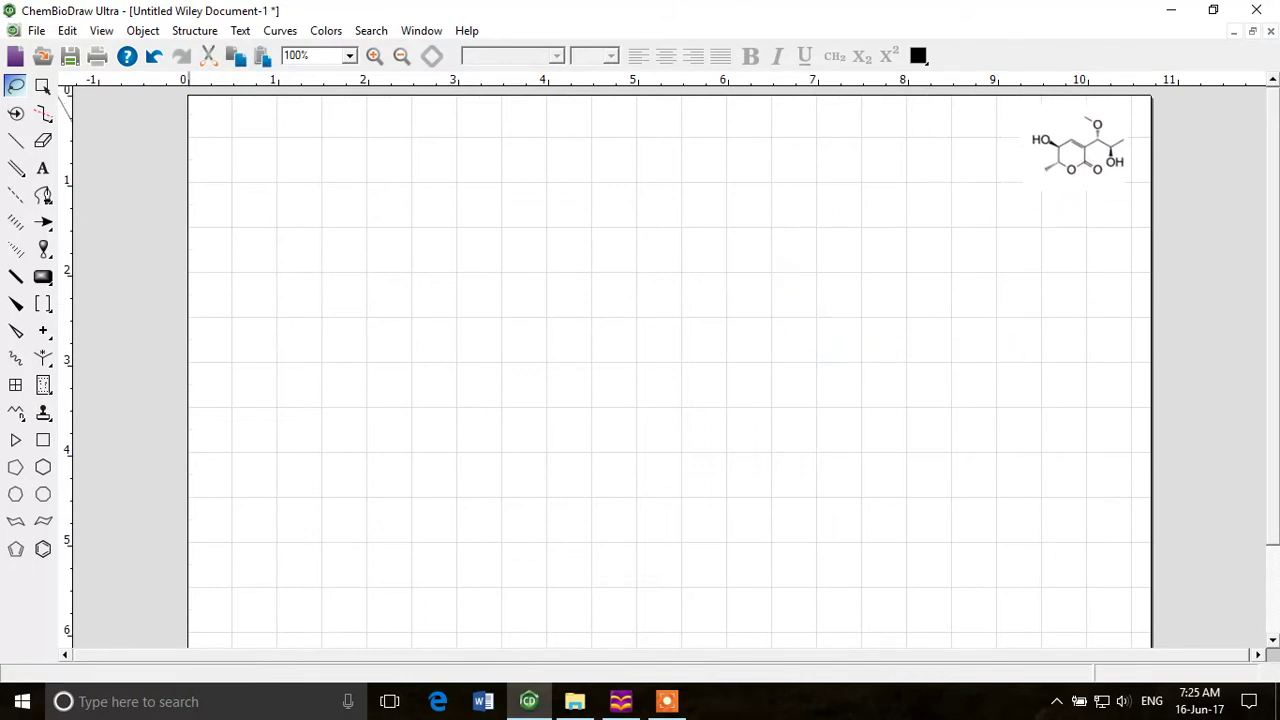
left_click(657, 365)
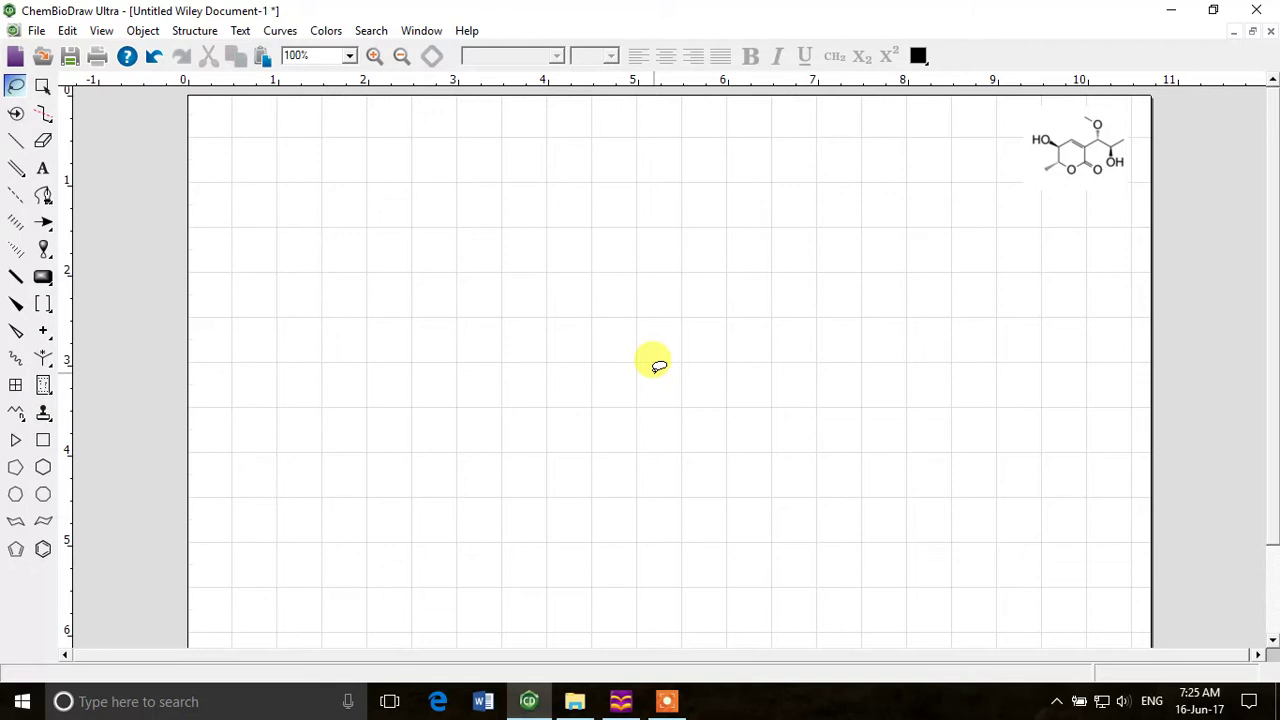
left_click(1060, 143)
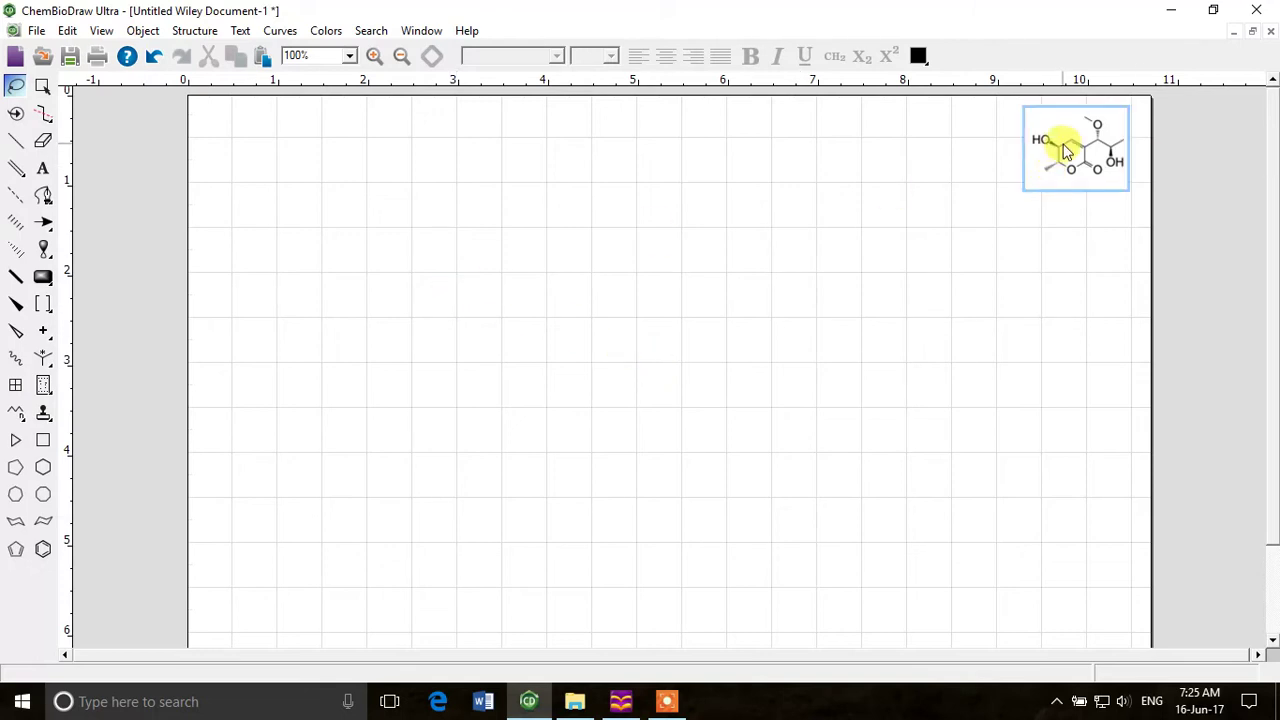
left_click_drag(1060, 143, 846, 140)
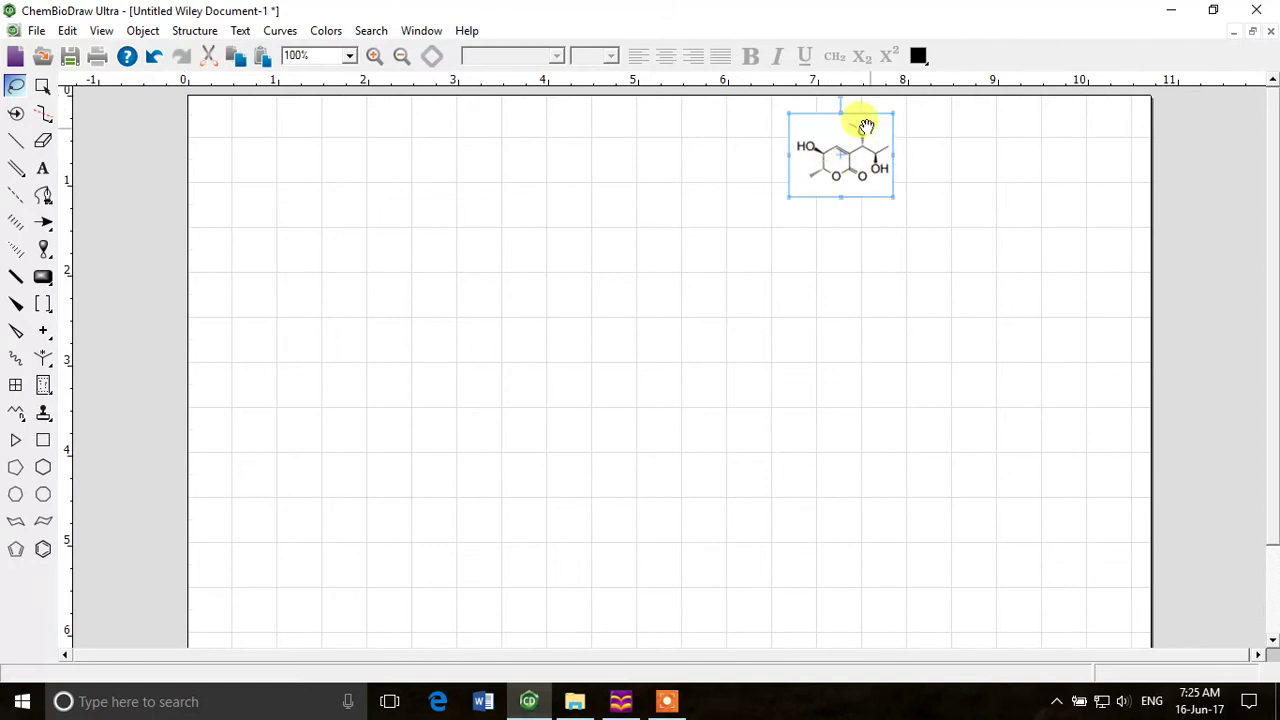
left_click(945, 178)
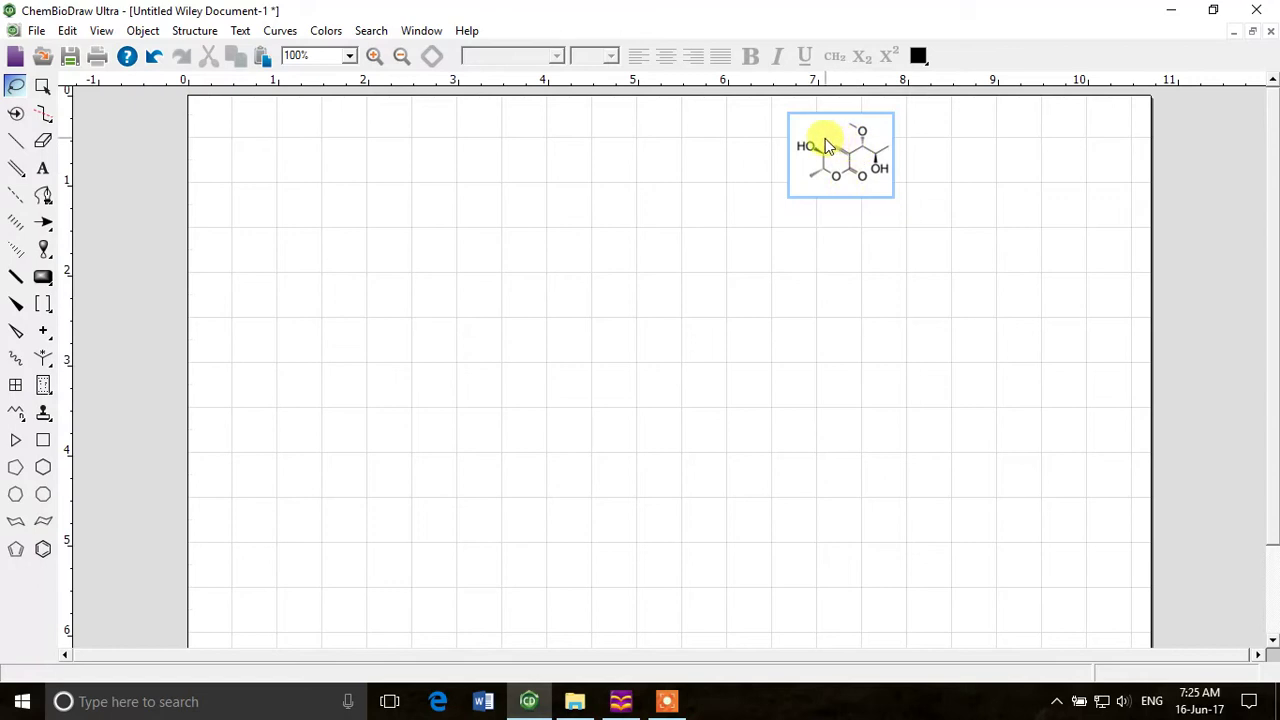
key("ctrl+z")
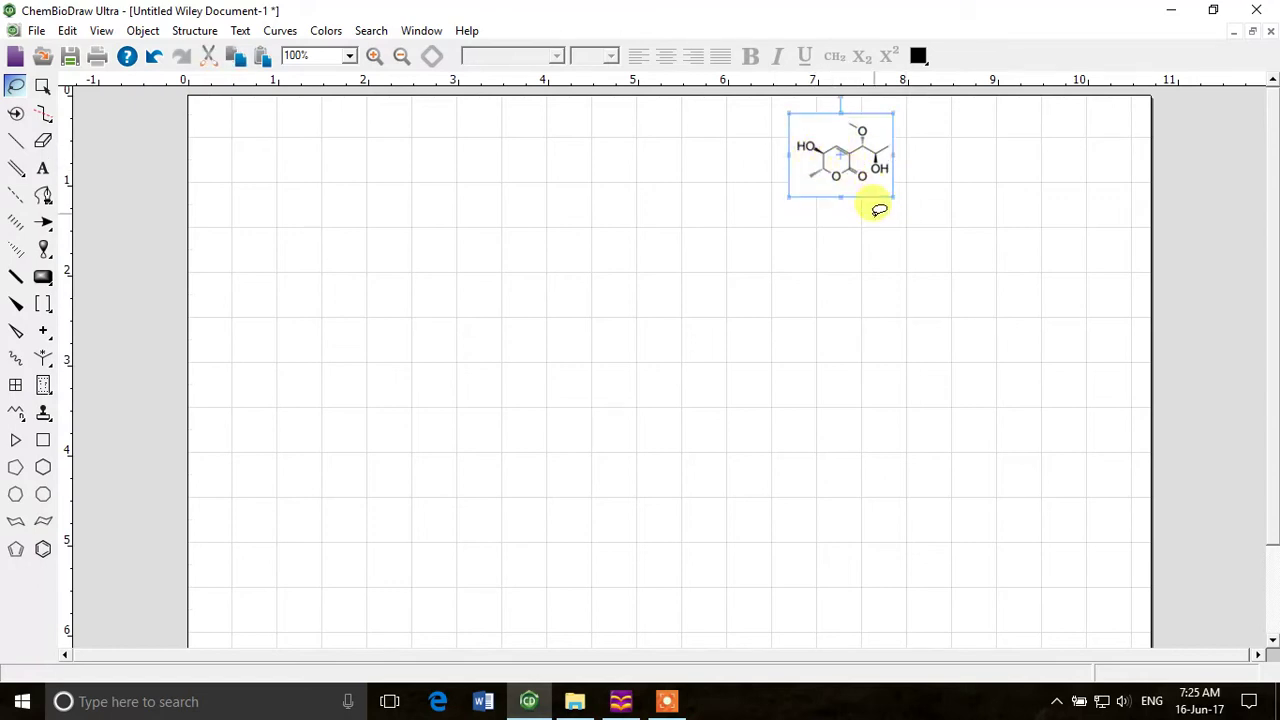
left_click(871, 224)
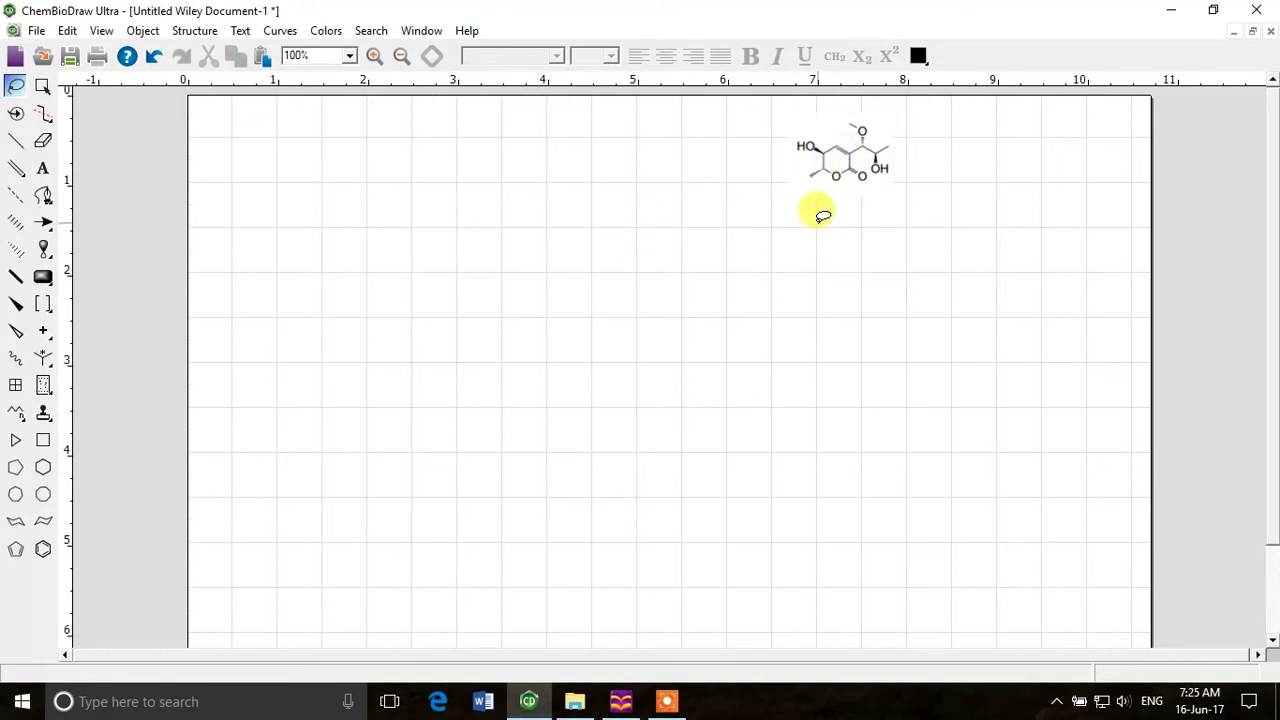
Step: Draw a trial cyclohexane ring beside the reference, then exit ChemDraw from the File menu
left_click(43, 469)
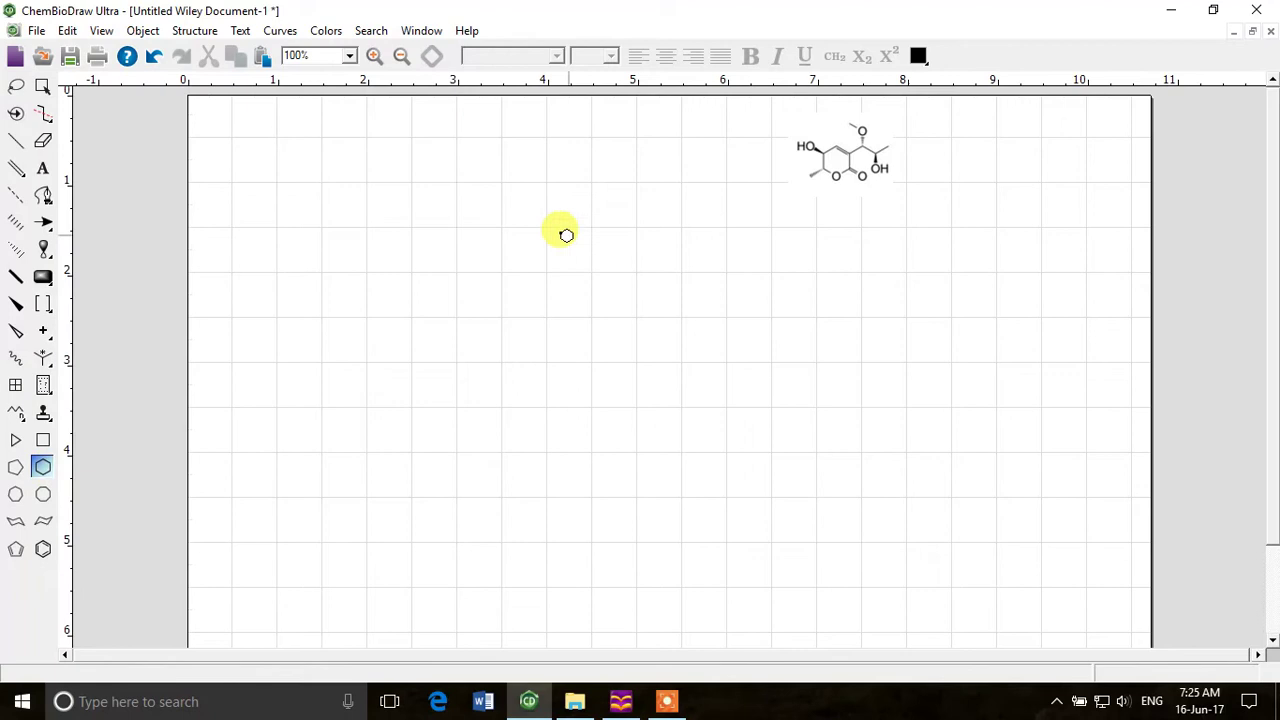
left_click(463, 240)
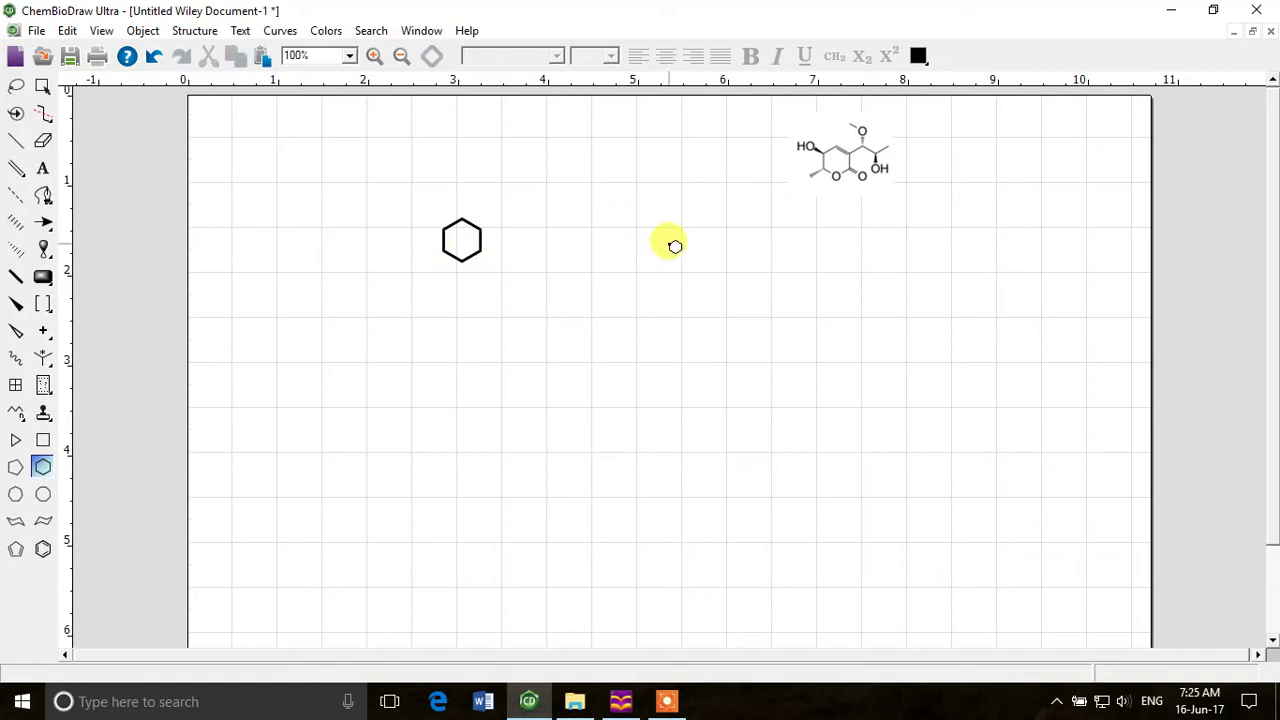
left_click(36, 30)
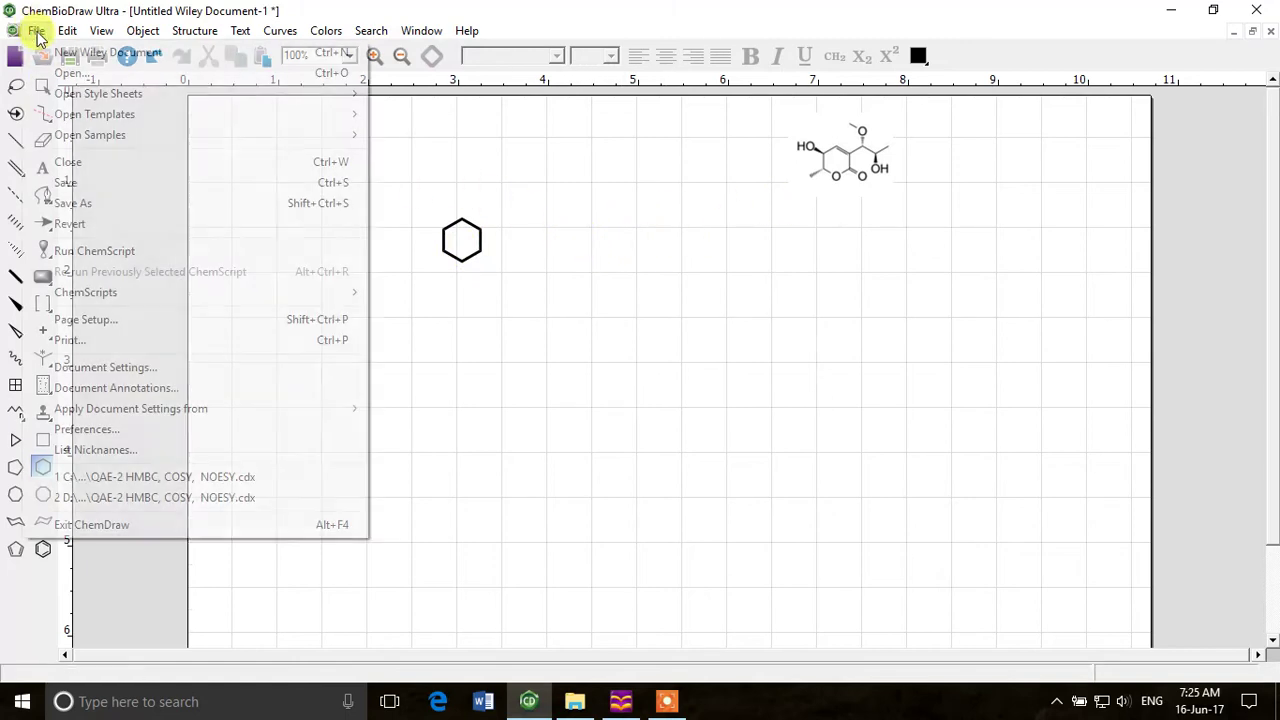
left_click(194, 525)
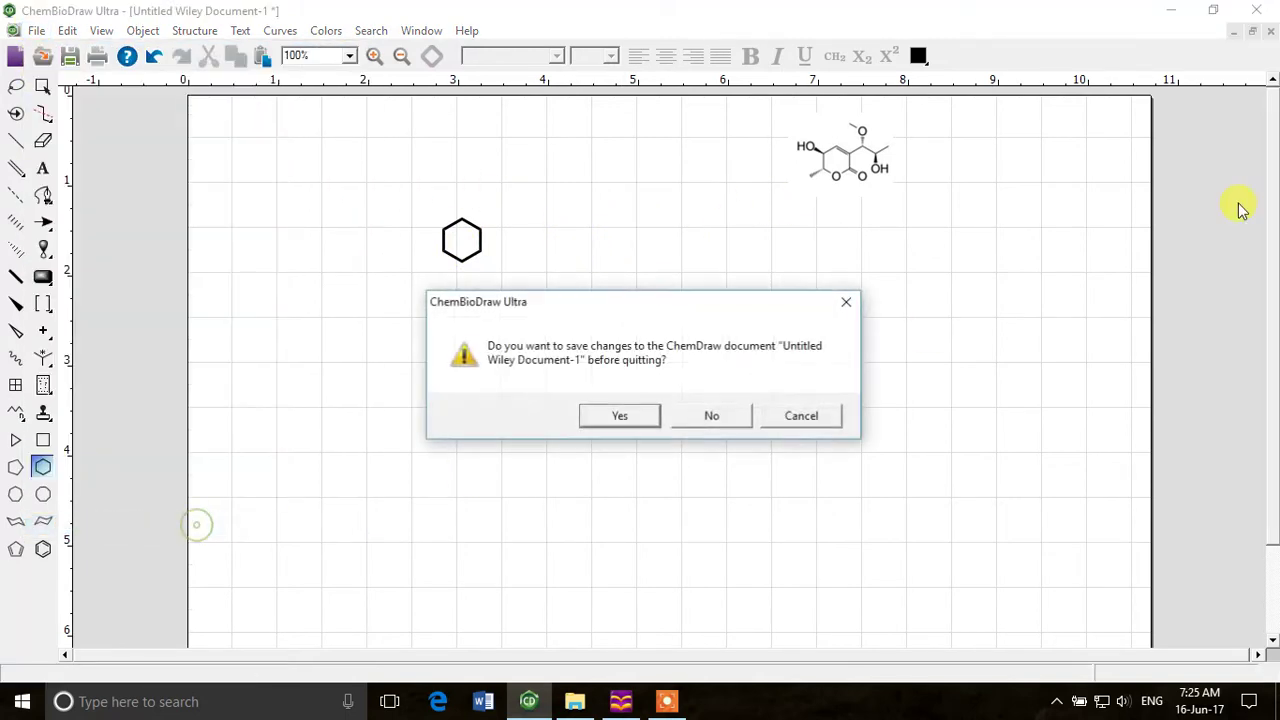
Step: Decline saving changes and relaunch ChemBioDraw Ultra from the program list
left_click(719, 418)
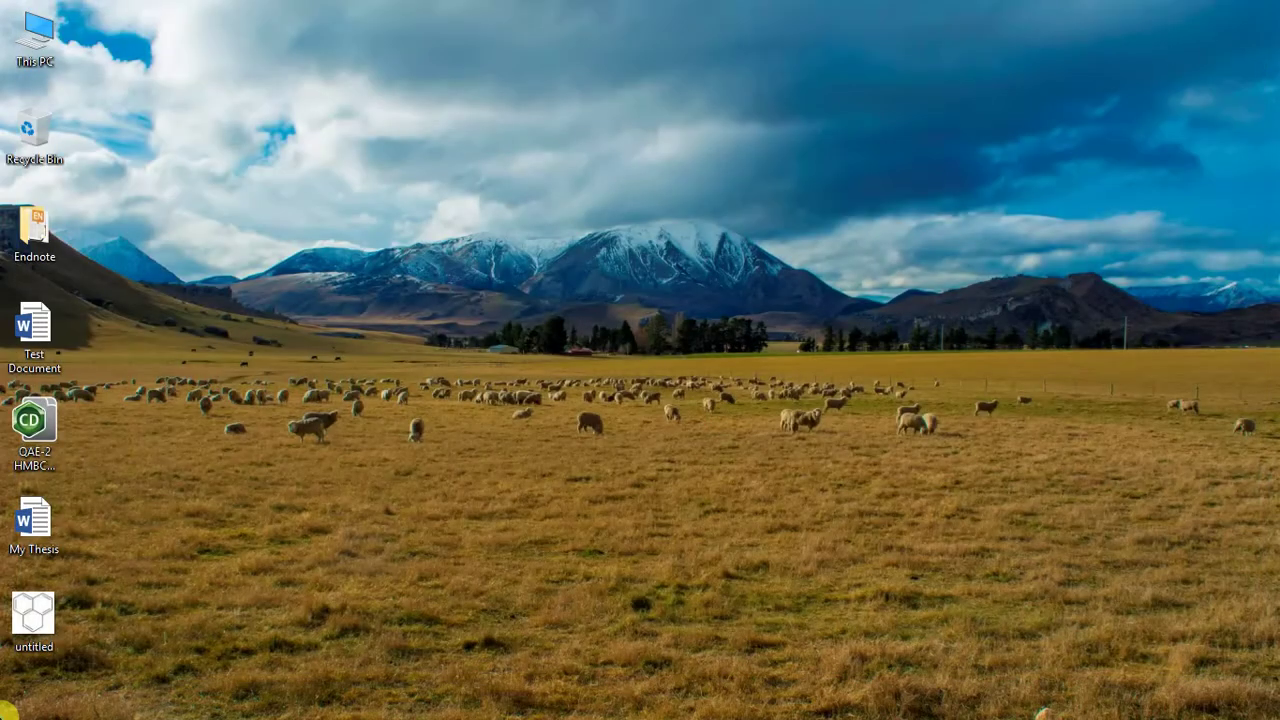
key("super")
left_click(503, 432)
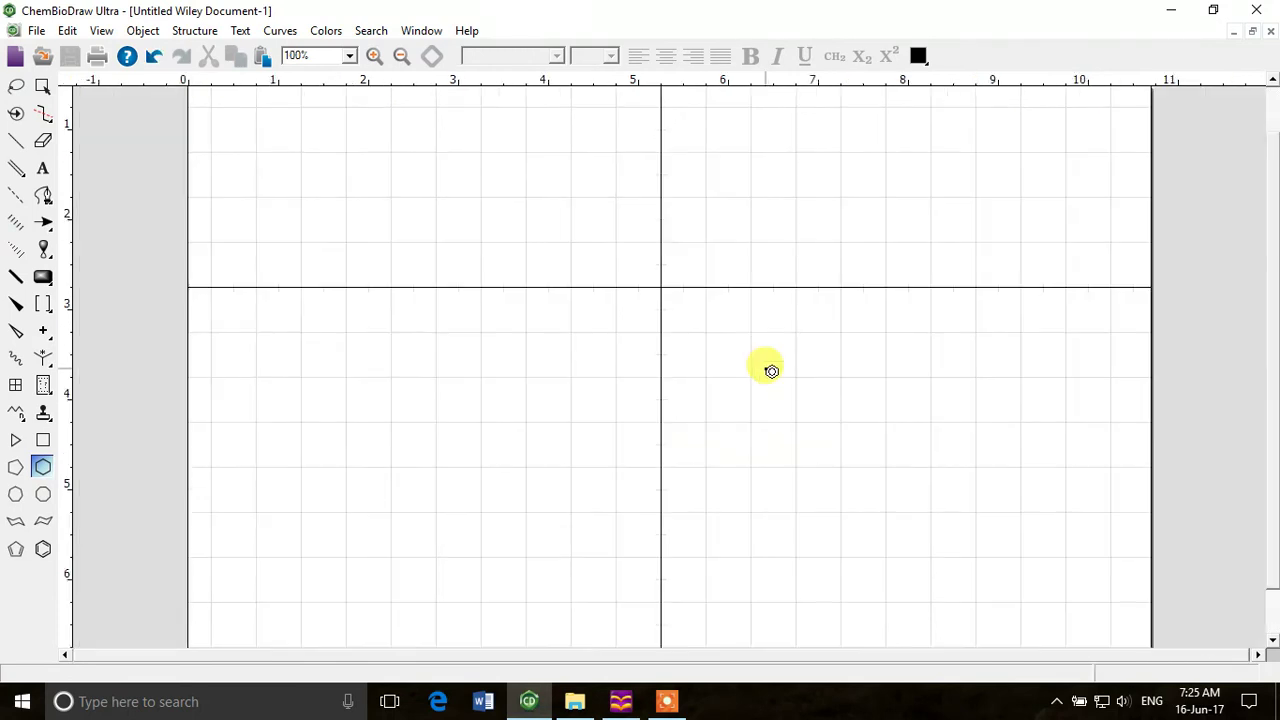
Step: Undo the test cyclohexane rings and lasso-drag the crosshair guide to the page's top-left corner
scroll(766, 363, "up", 2)
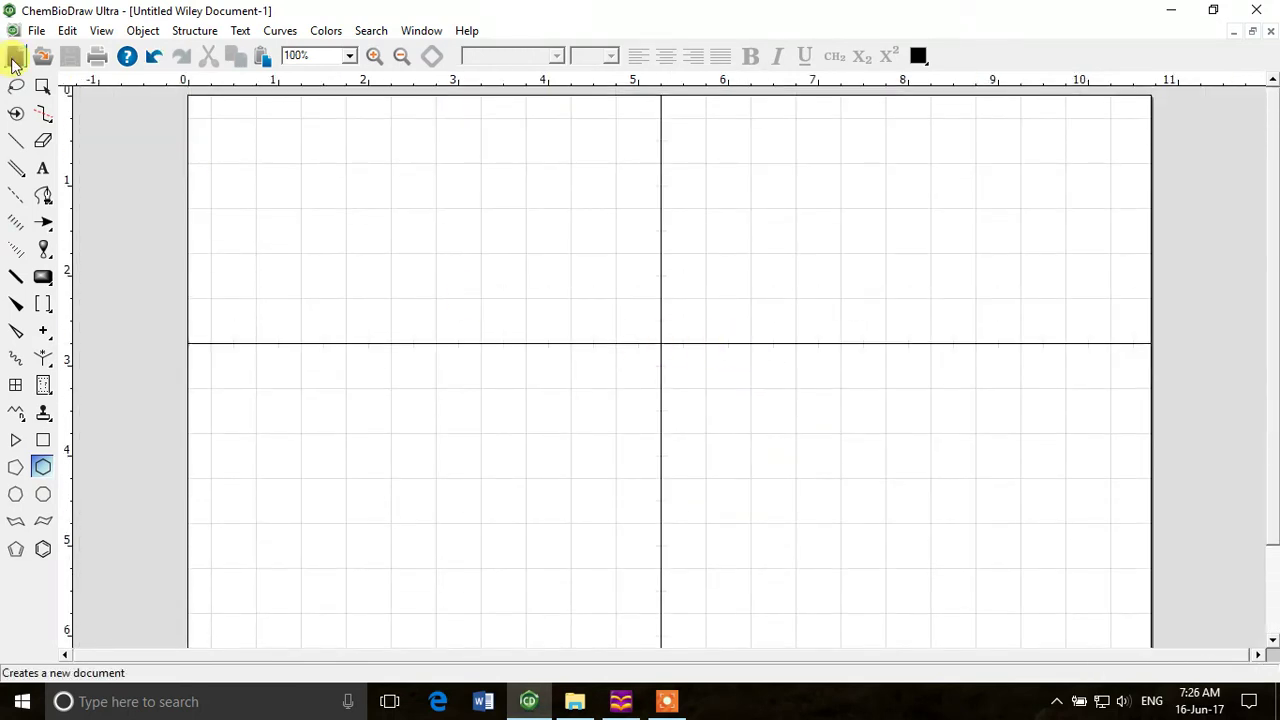
left_click(416, 195)
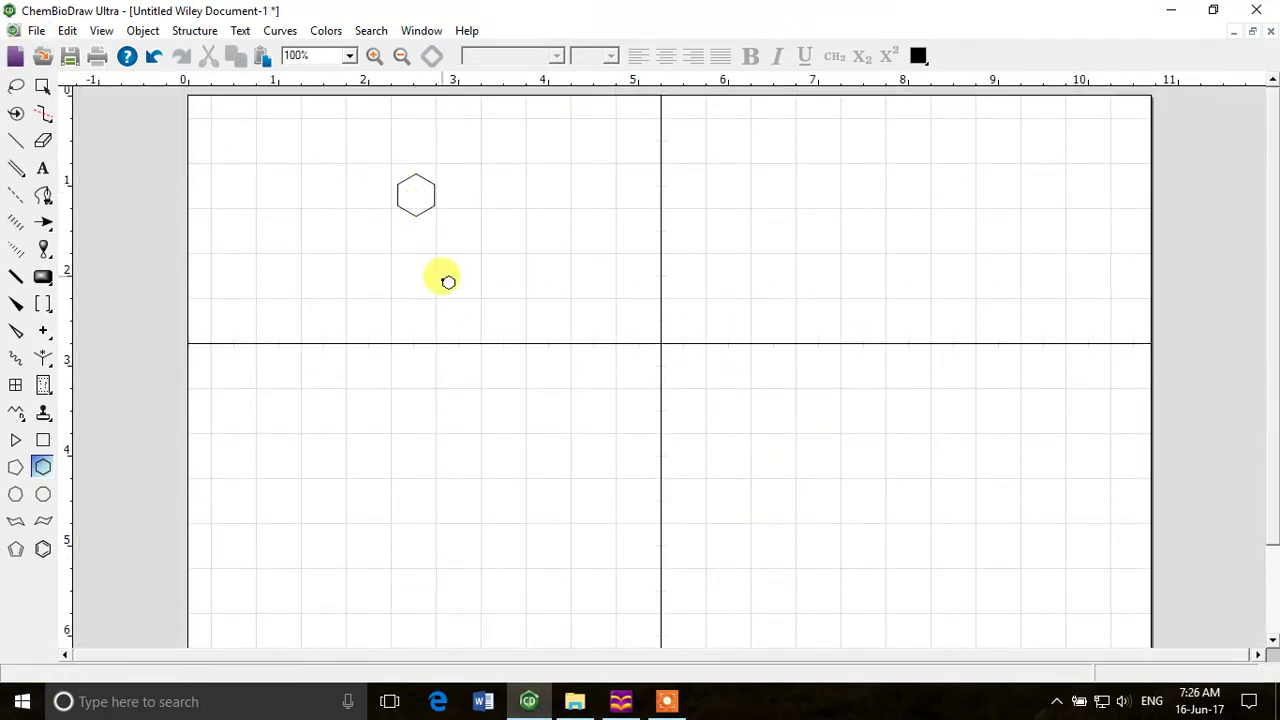
key("ctrl+z")
left_click(36, 30)
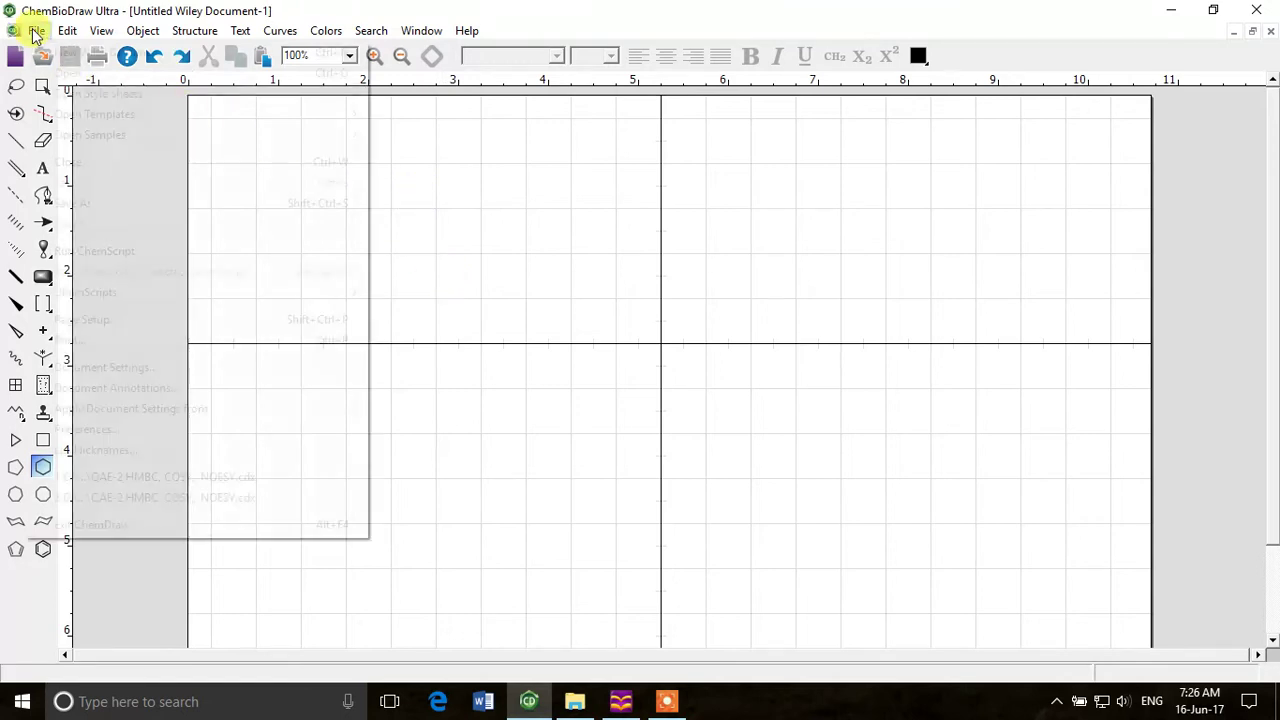
left_click(490, 185)
left_click(486, 175)
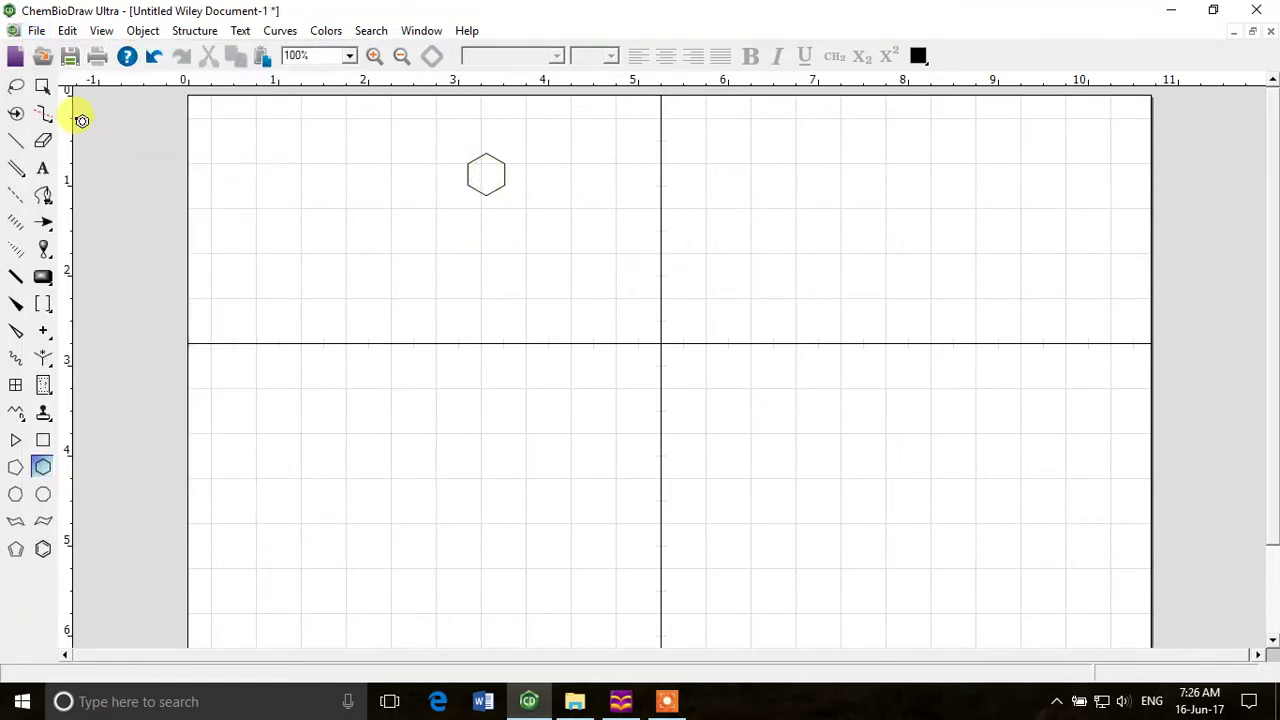
key("ctrl+z")
left_click(15, 86)
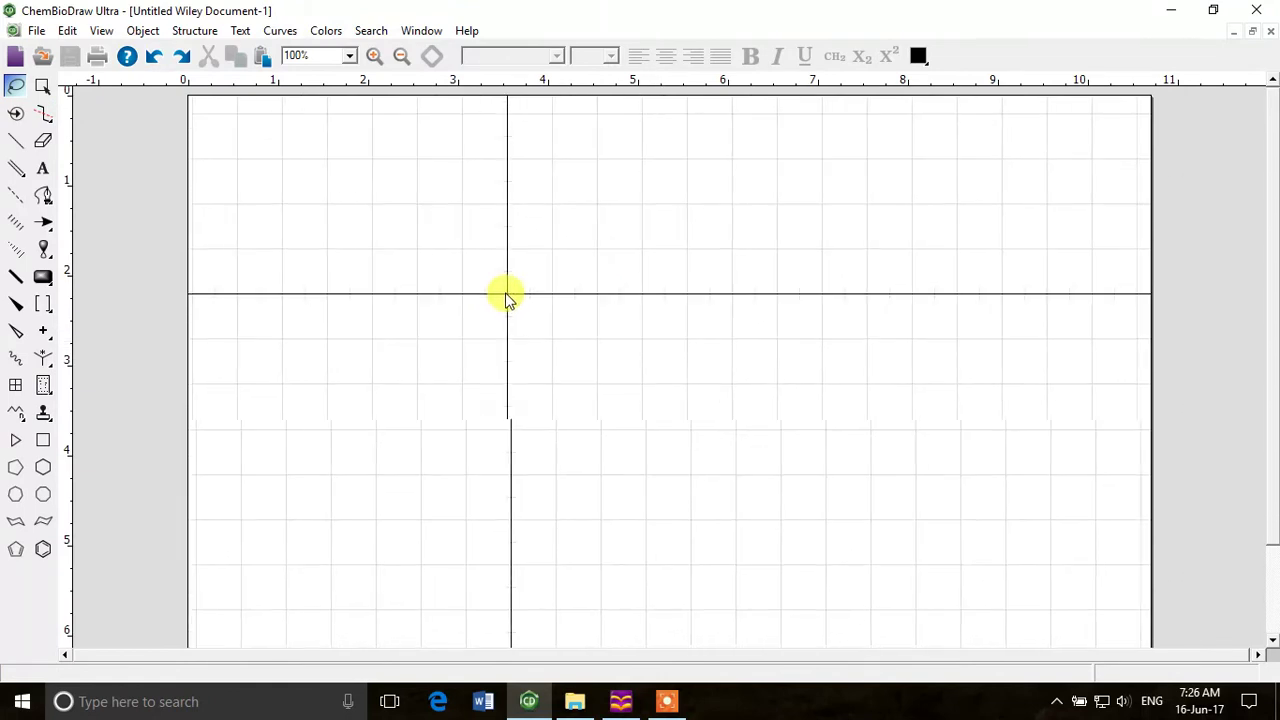
left_click_drag(352, 222, 184, 96)
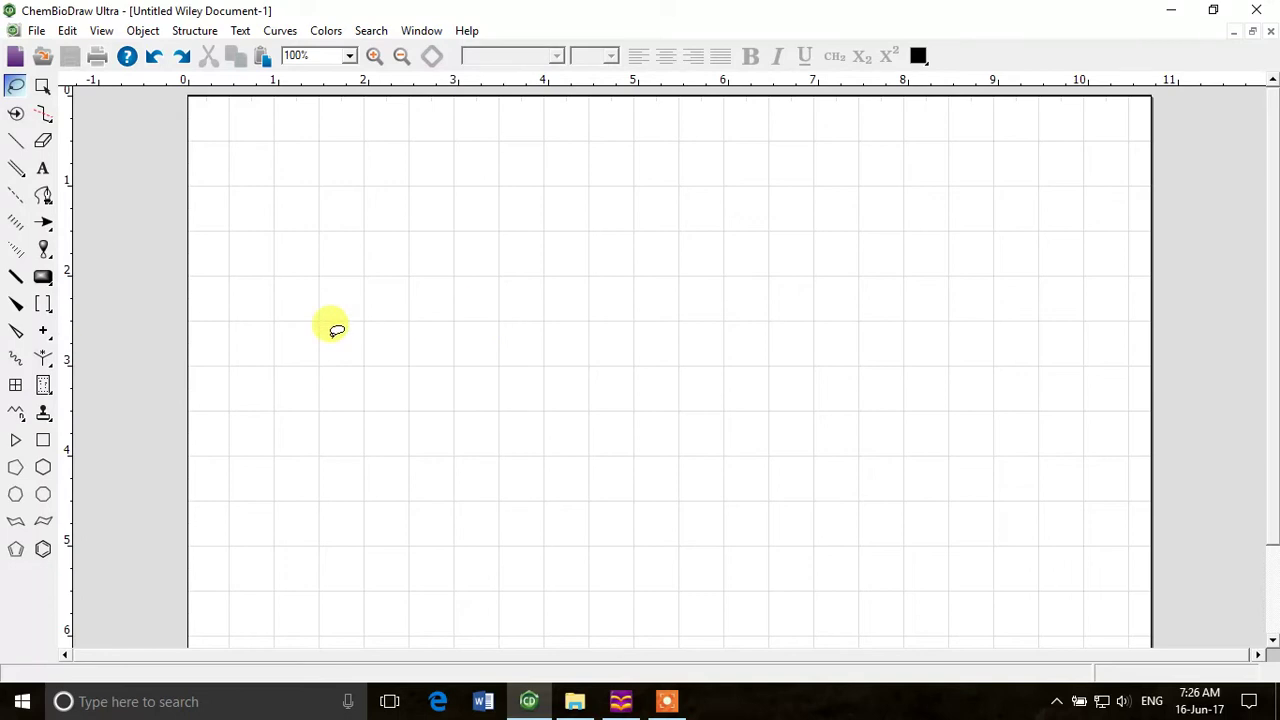
Step: Paste the aspyronol reference structure and move it to the page's top-right corner
left_click(43, 467)
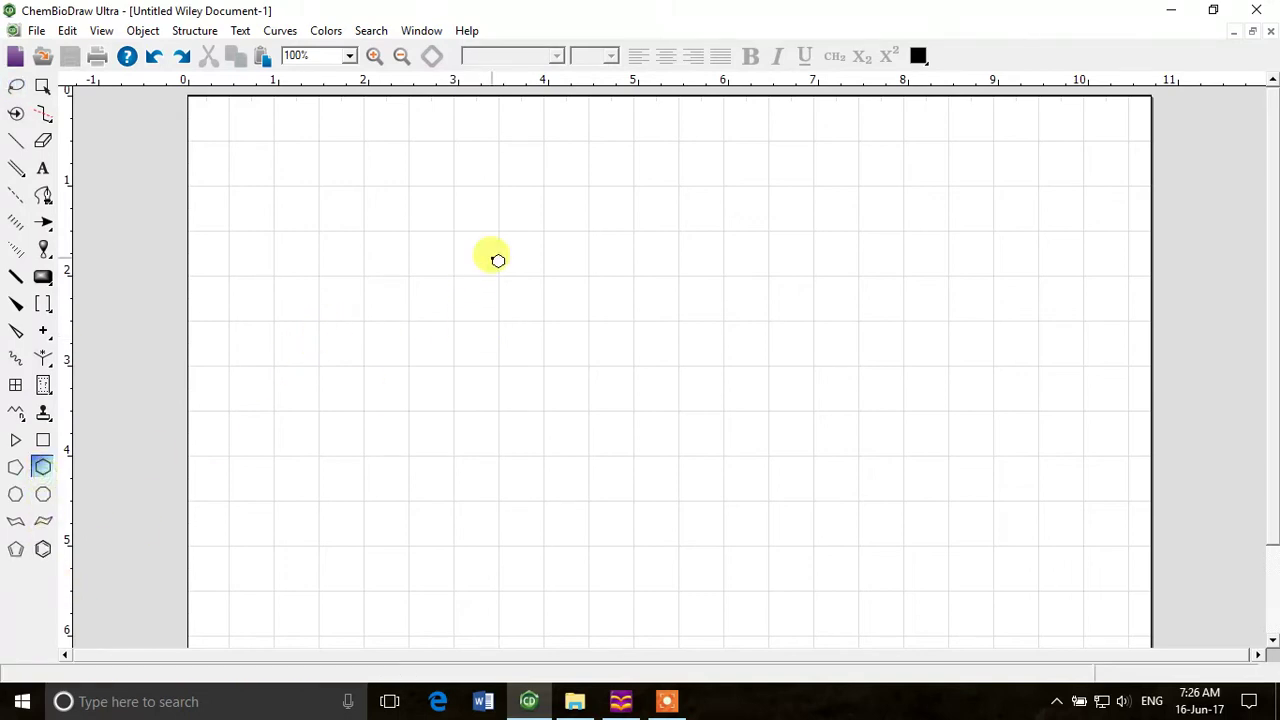
key("ctrl+v")
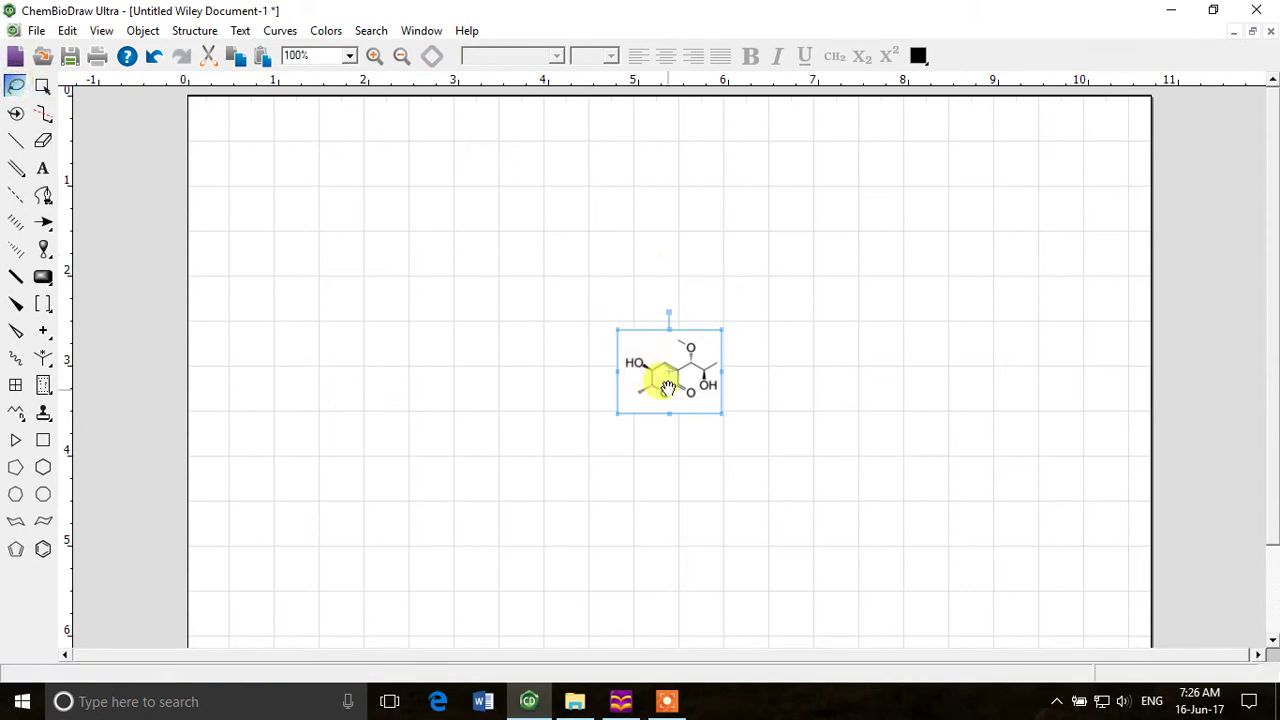
left_click_drag(666, 371, 1054, 174)
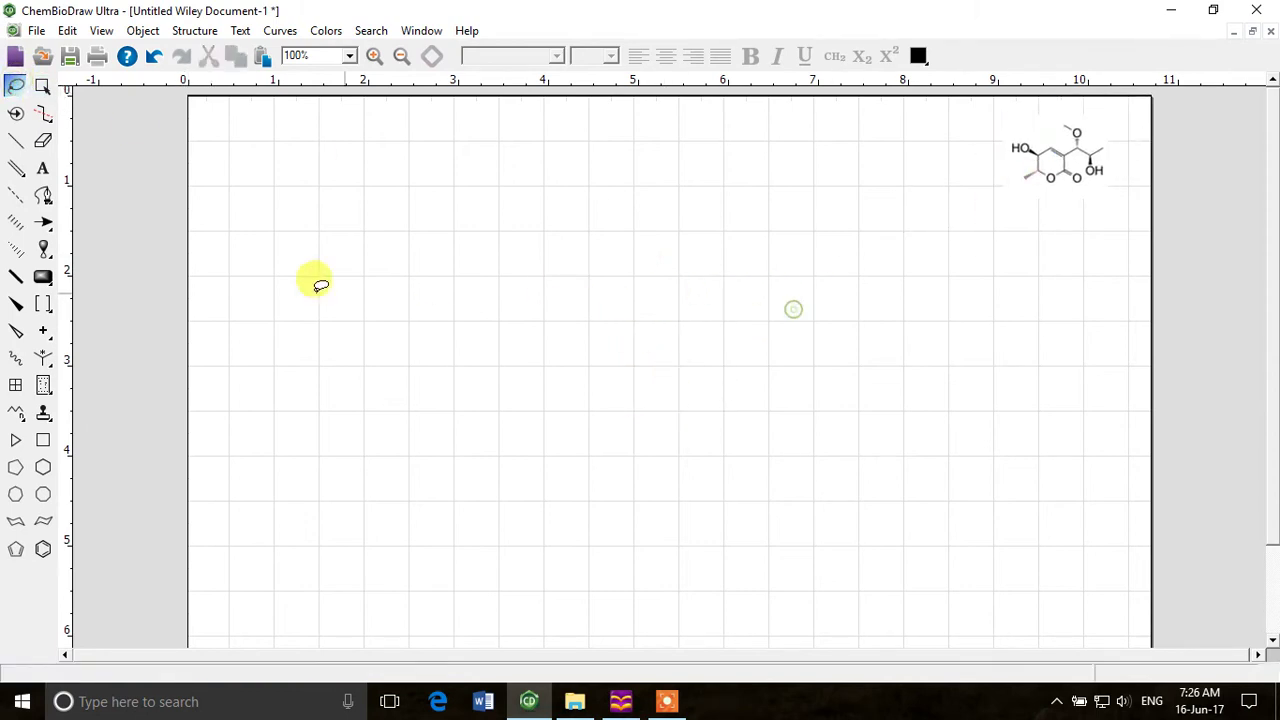
Step: Draw a cyclohexane ring with a wedged bond at the upper-left vertex and hashed wedge at lower-left
left_click(50, 468)
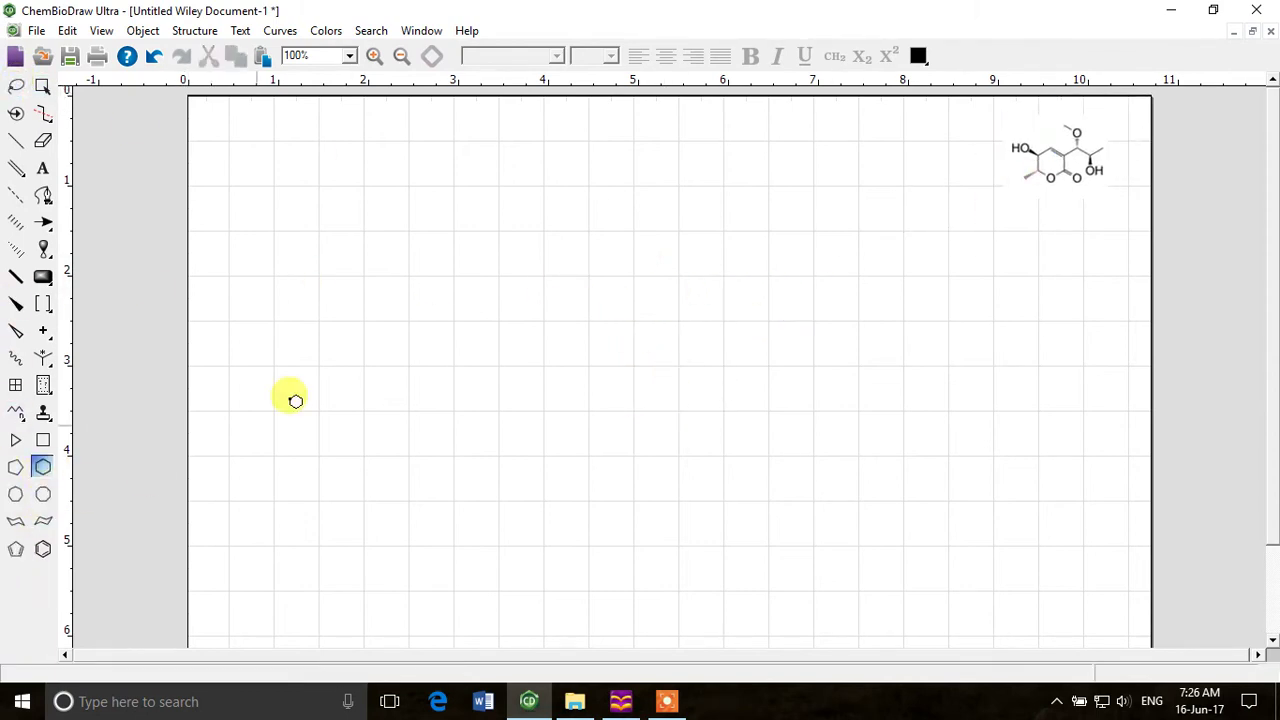
left_click(390, 208)
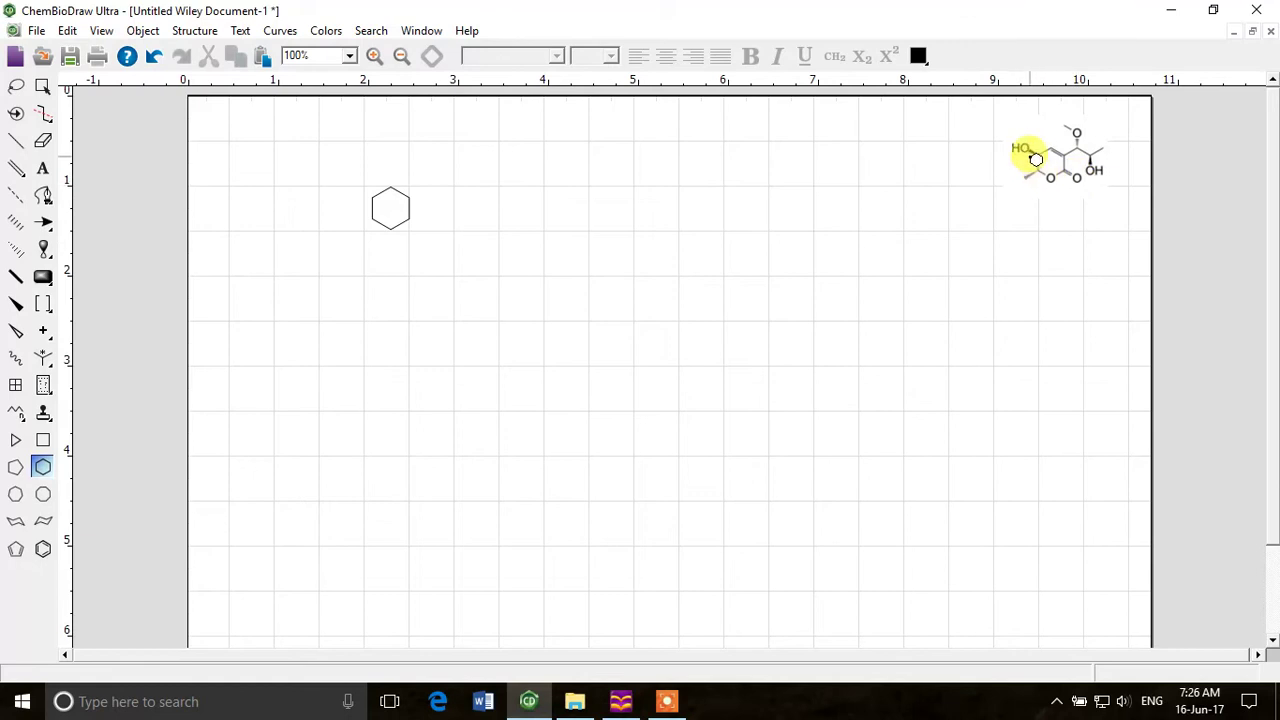
left_click(15, 304)
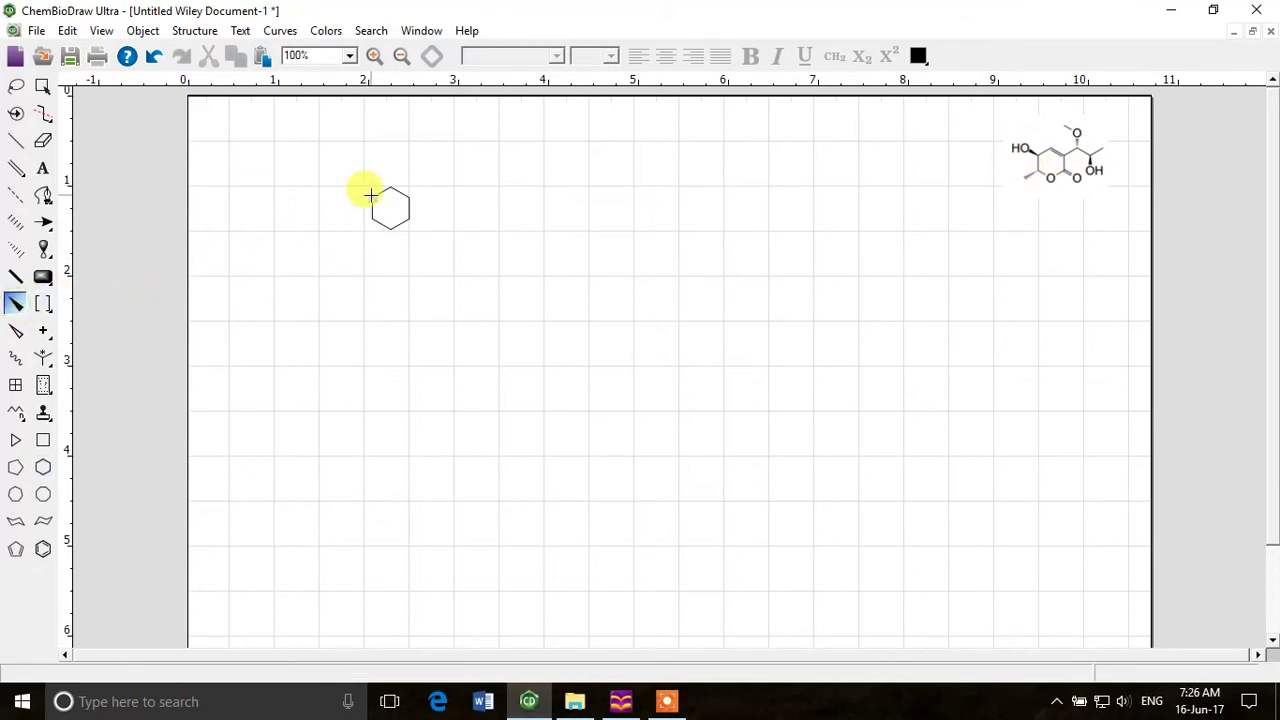
left_click(366, 199)
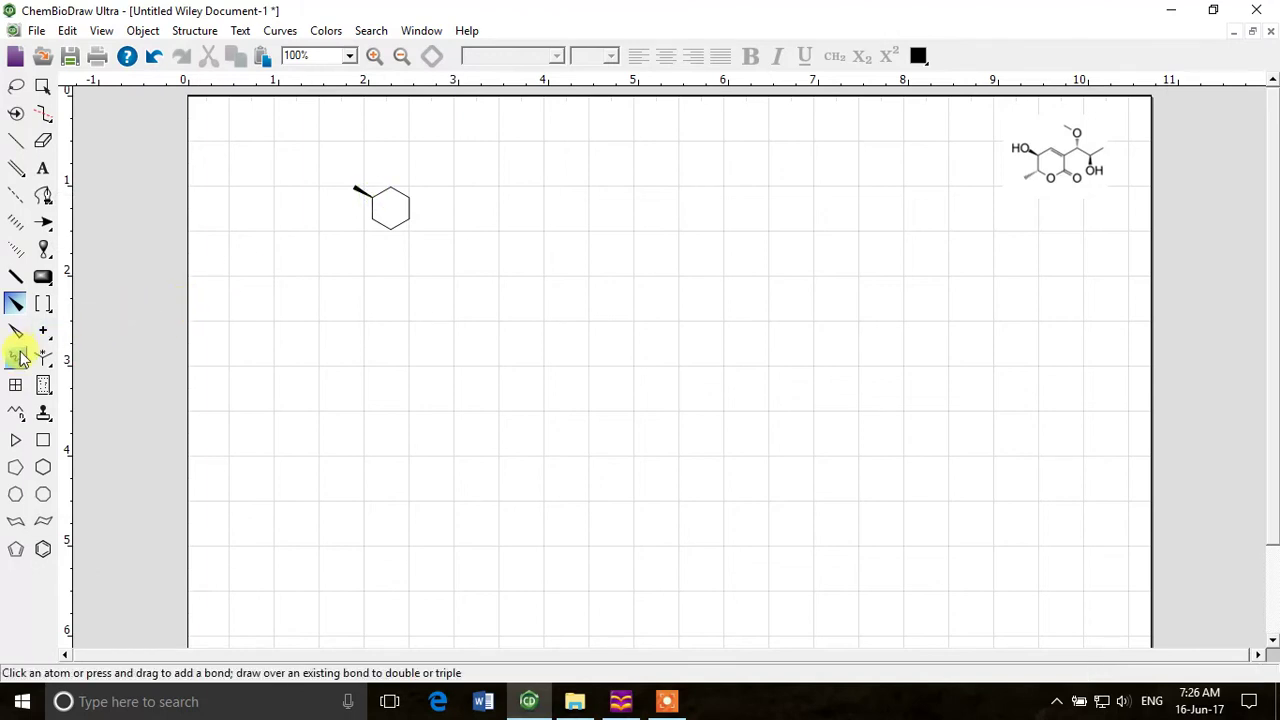
left_click(15, 250)
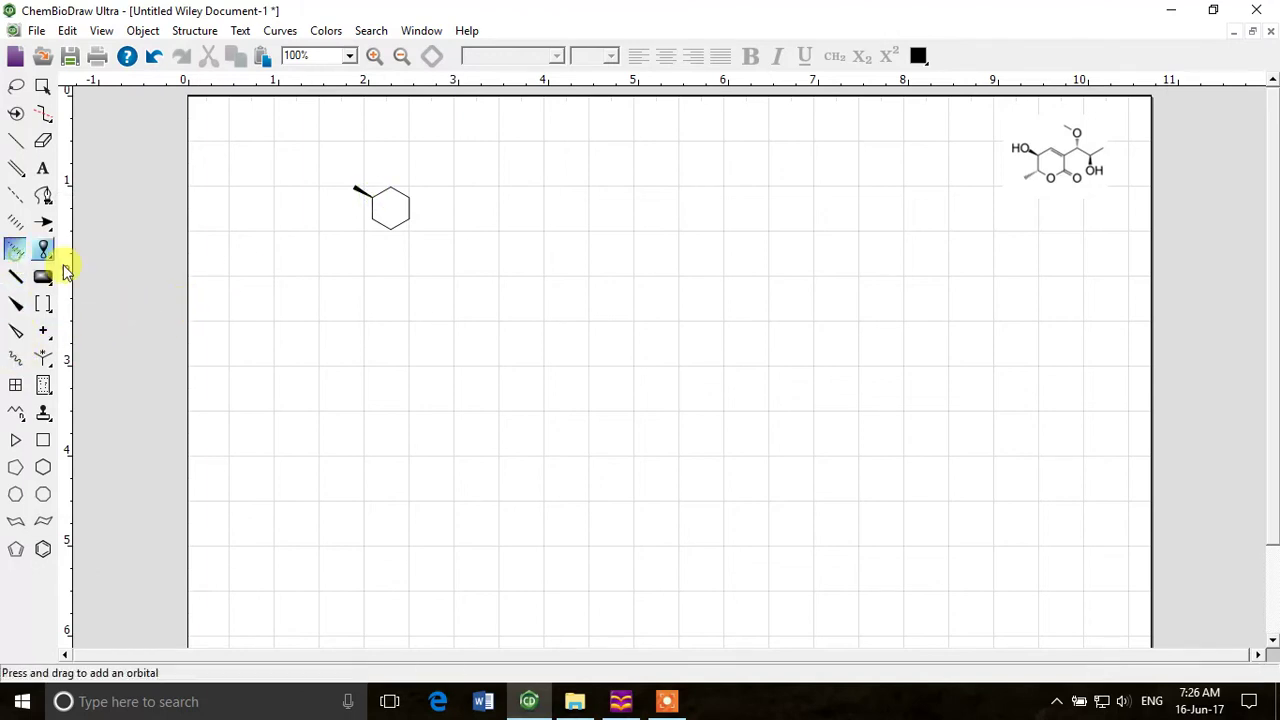
left_click(371, 216)
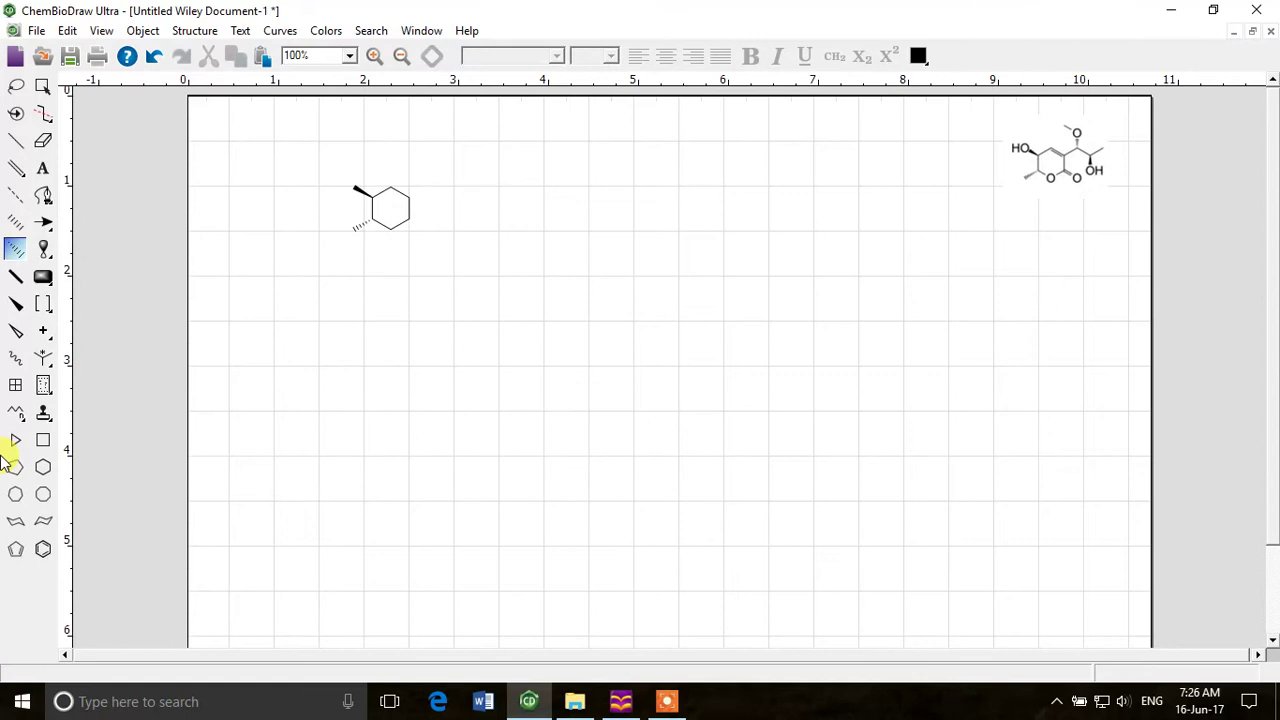
Step: Make the ring's upper-right bond a double bond
left_click(15, 140)
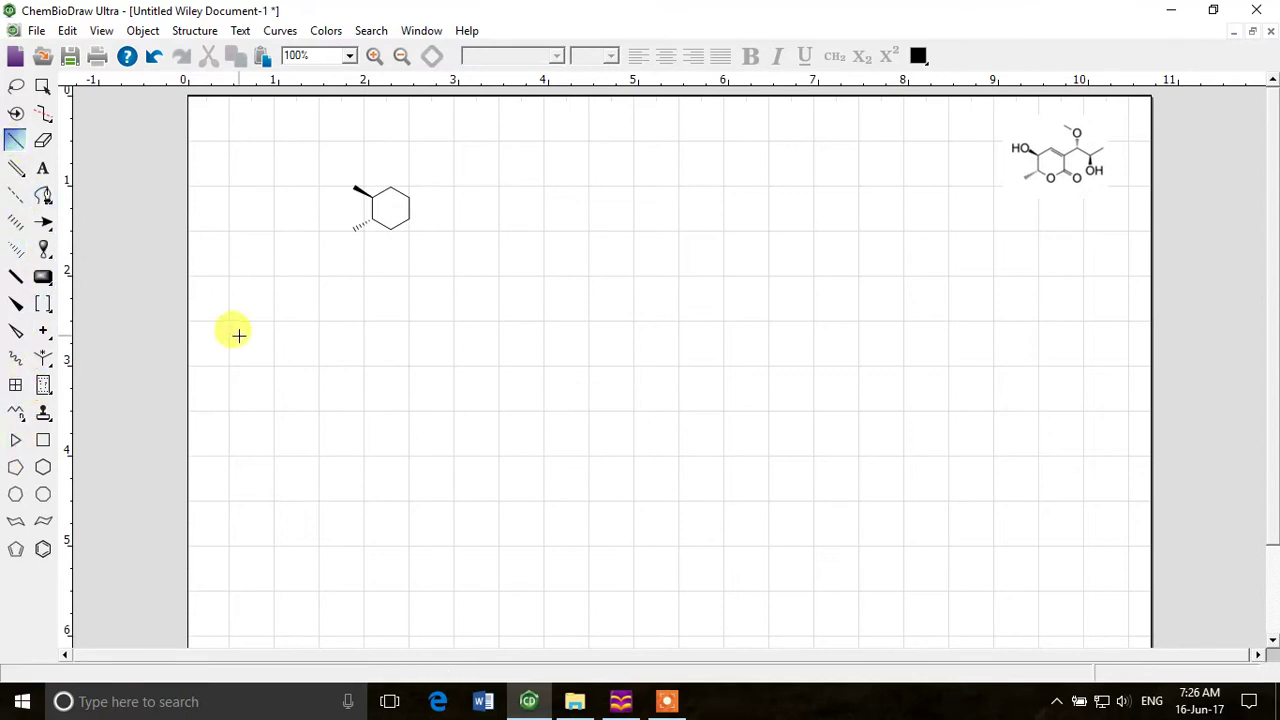
left_click(398, 200)
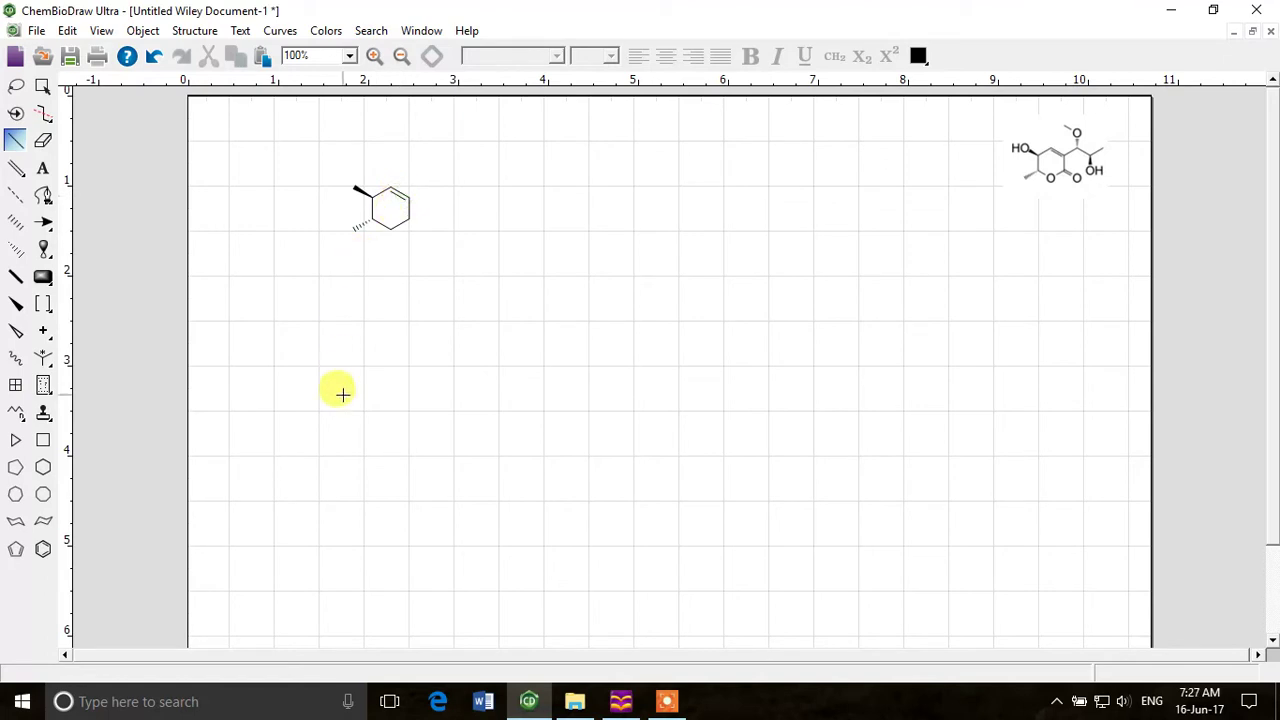
key("ctrl+z")
right_click(400, 201)
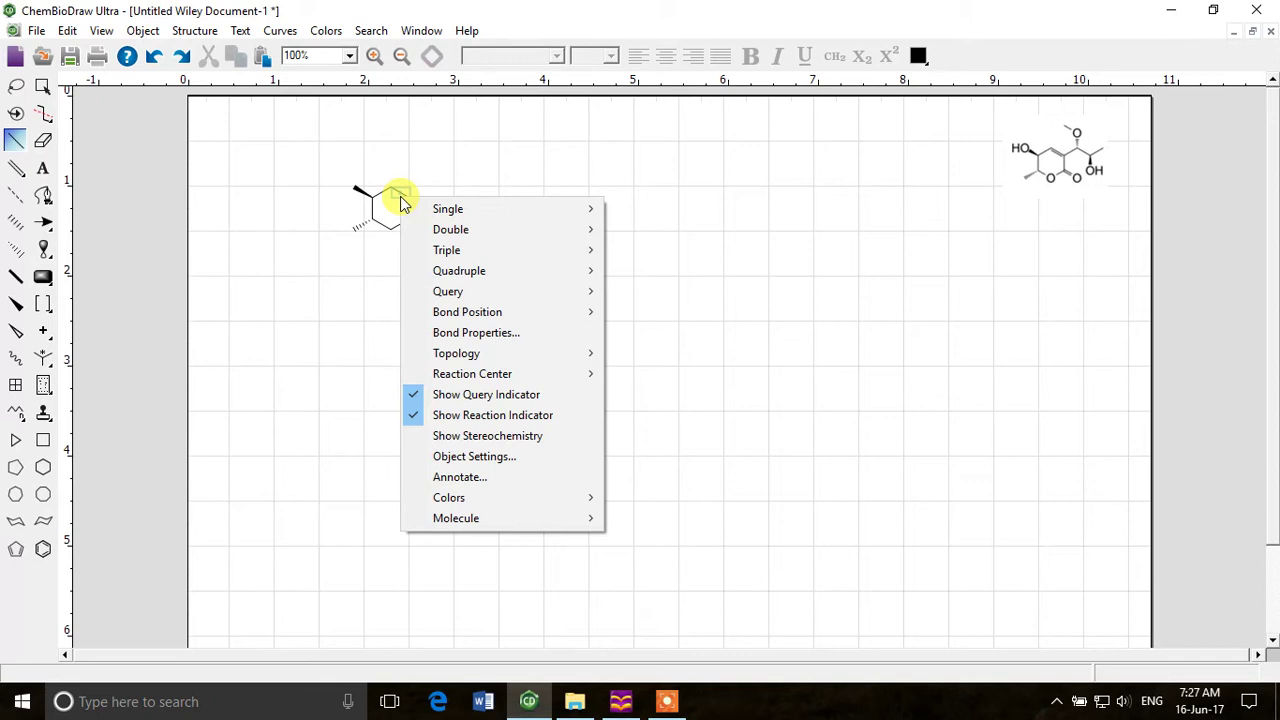
mouse_move(455, 229)
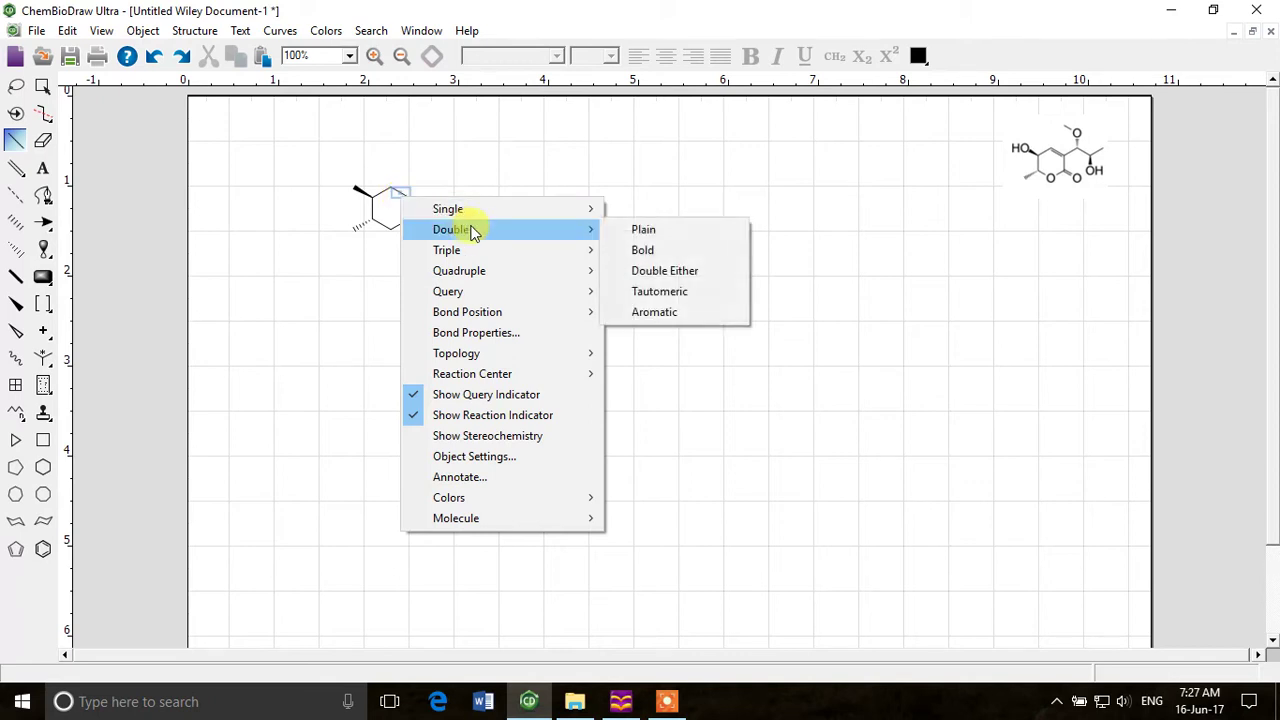
left_click(650, 226)
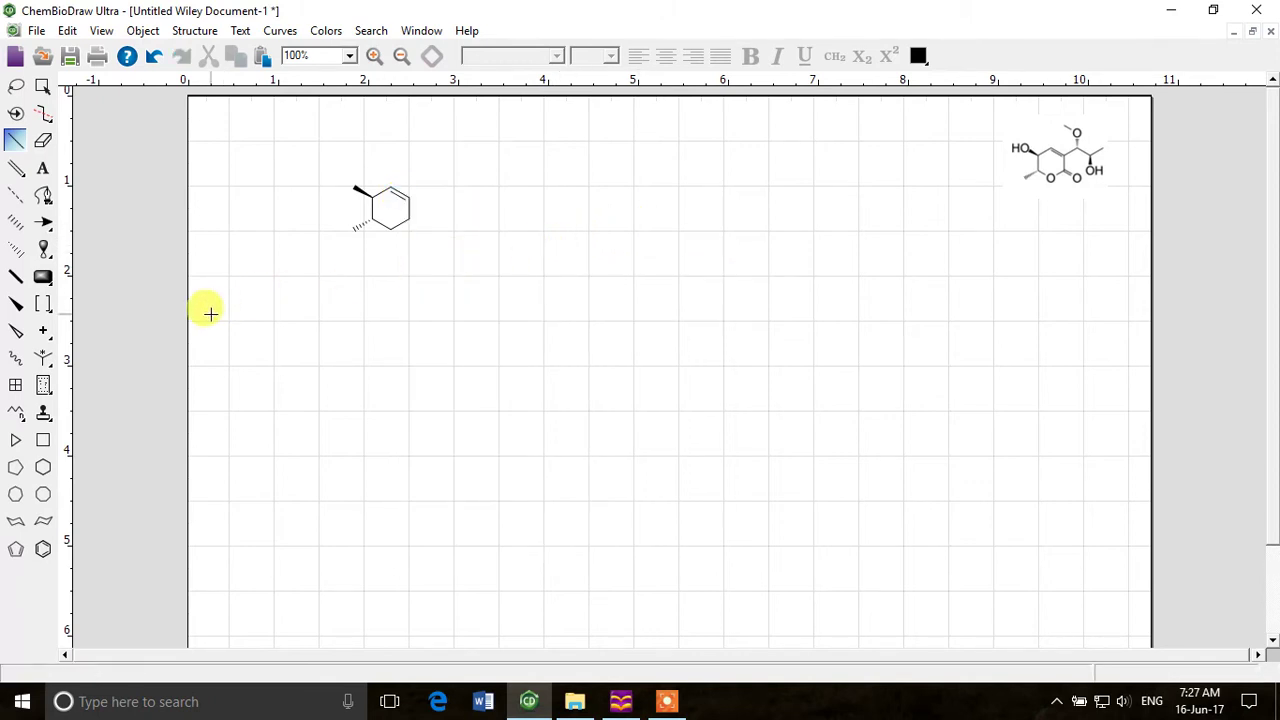
key("ctrl+z")
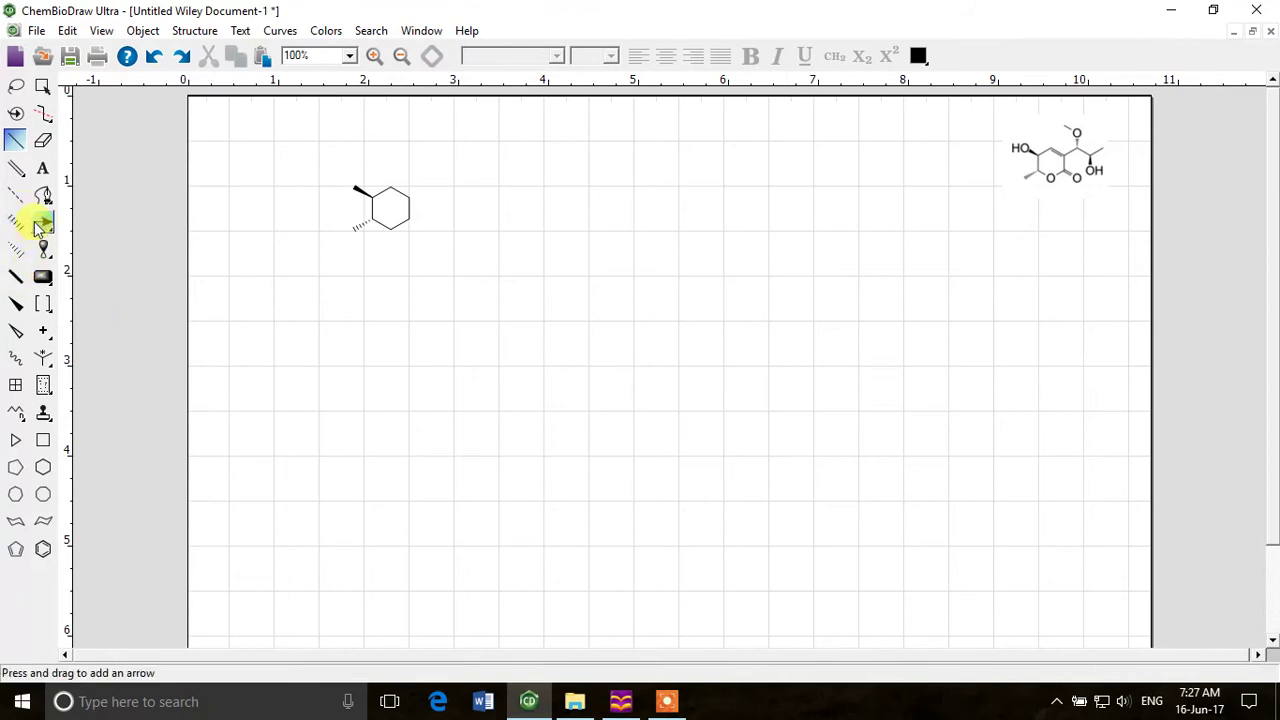
left_click_drag(22, 176, 42, 184)
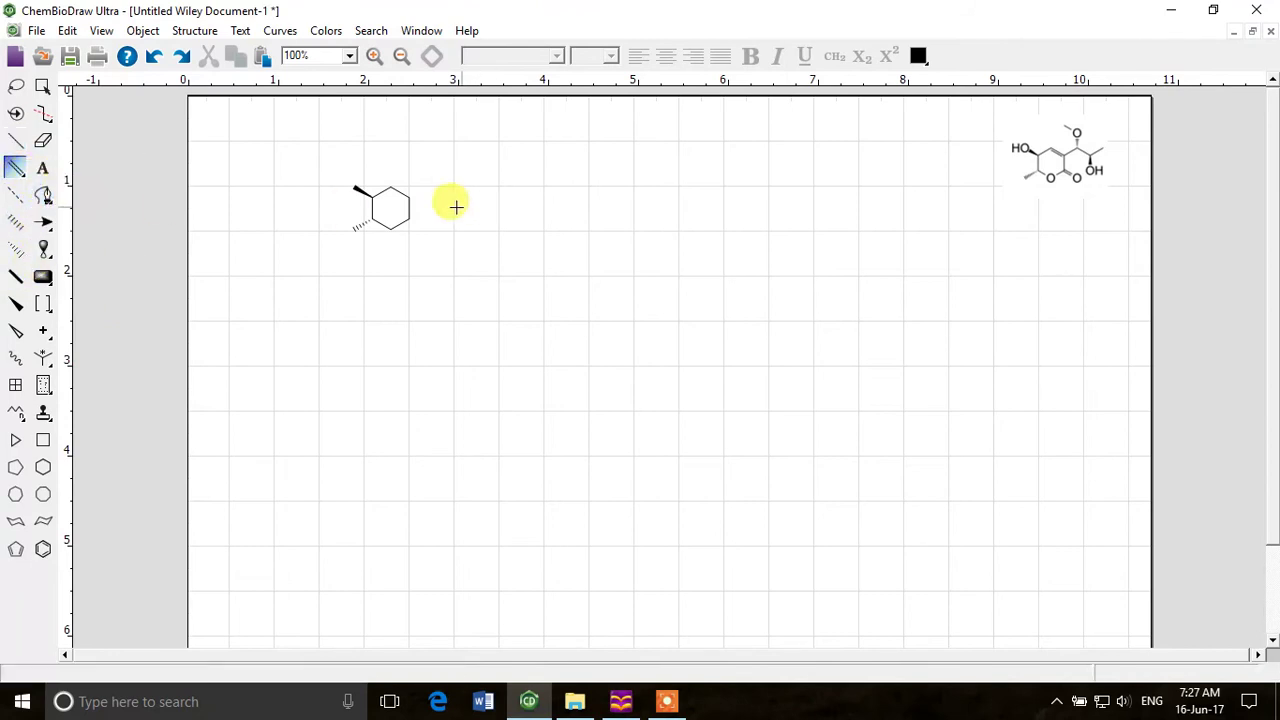
left_click(393, 194)
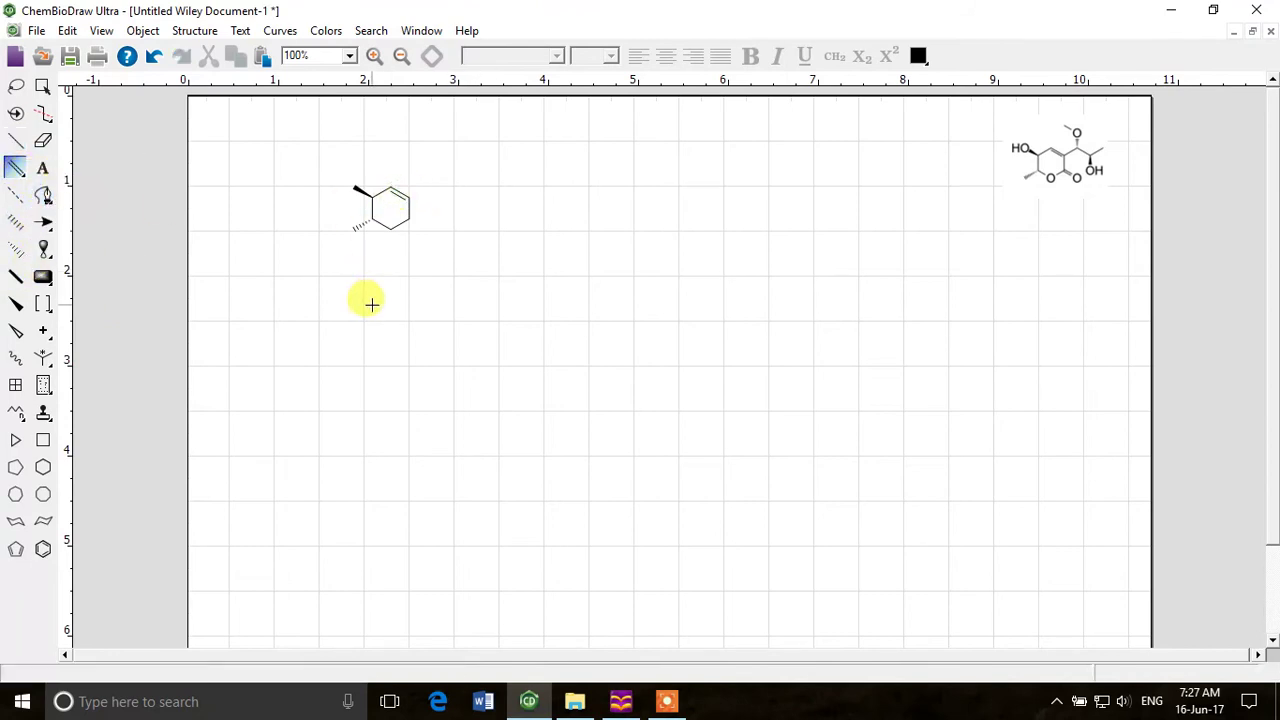
left_click(15, 138)
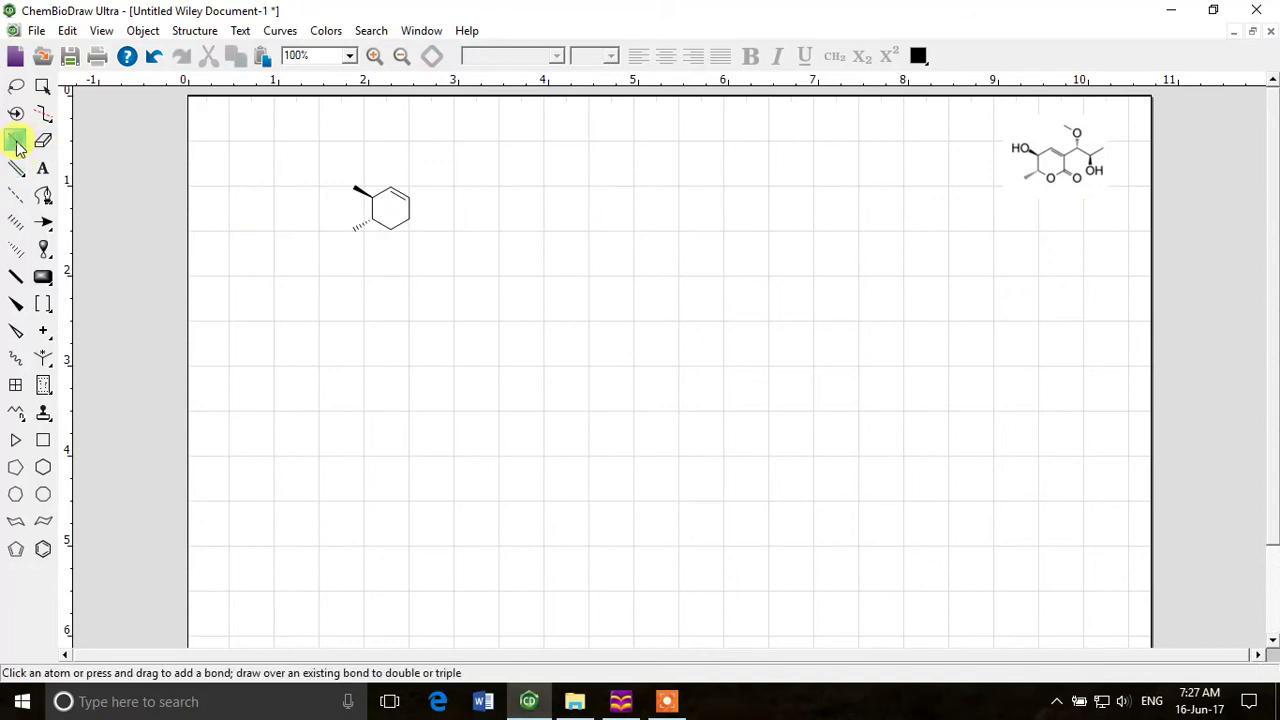
left_click(401, 200)
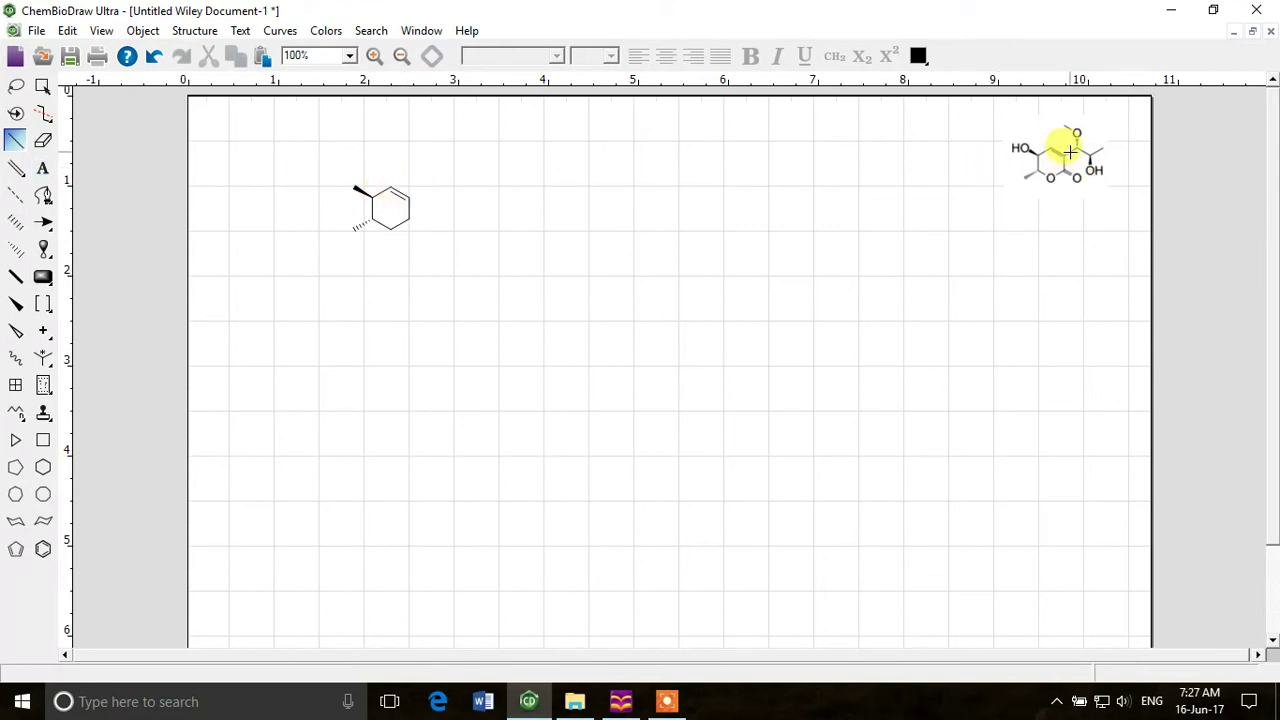
Step: Add an exocyclic double bond at the lower-right vertex and a two-bond chain from the upper-right carbon
left_click(407, 198)
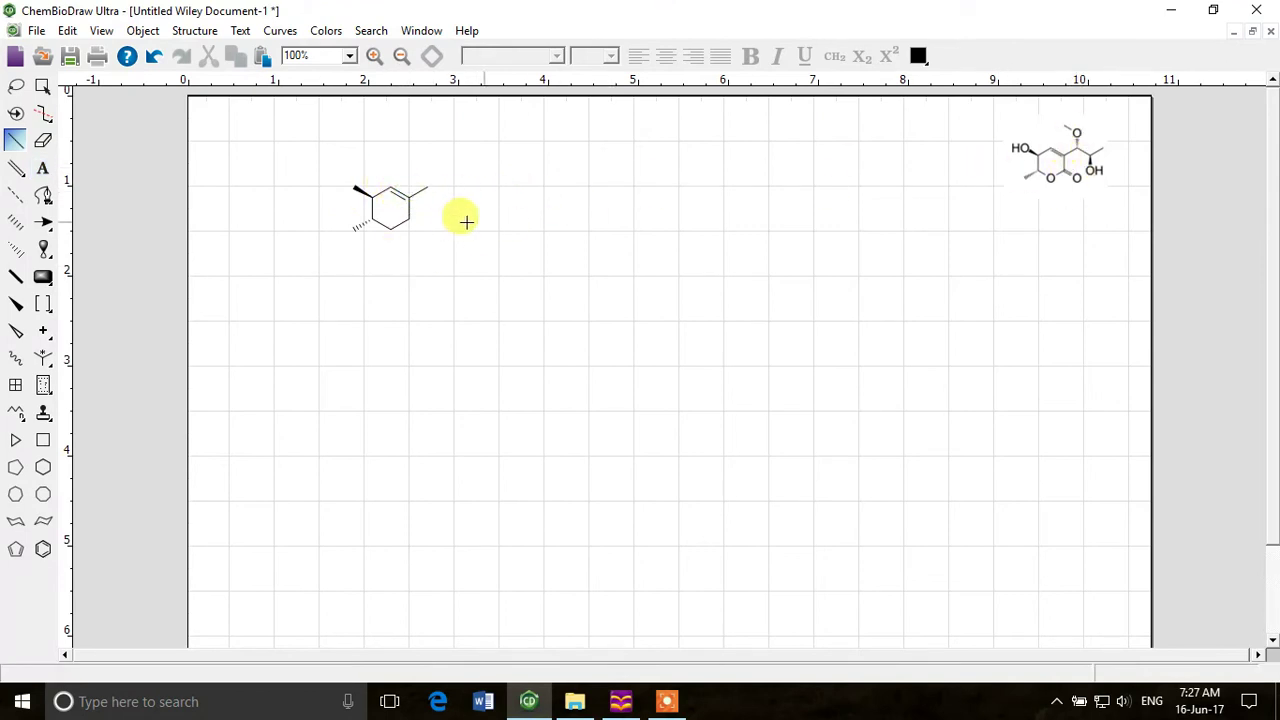
left_click(405, 222)
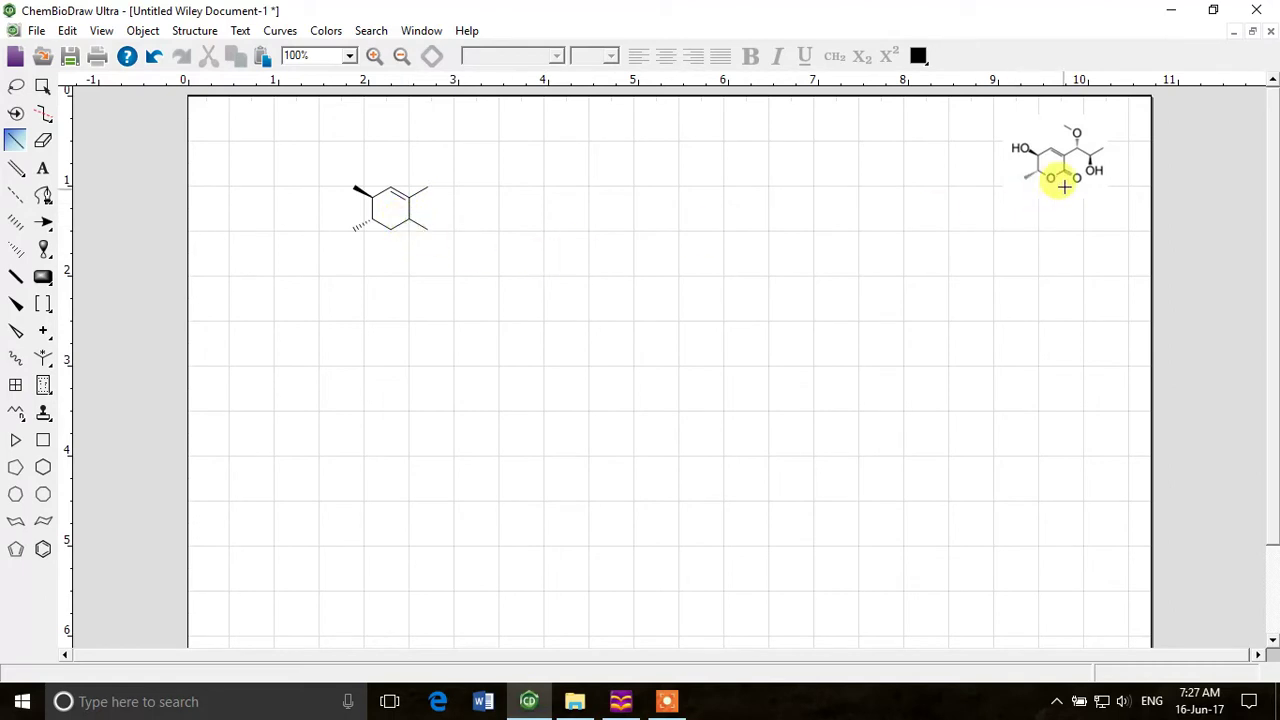
left_click(417, 224)
left_click(426, 187)
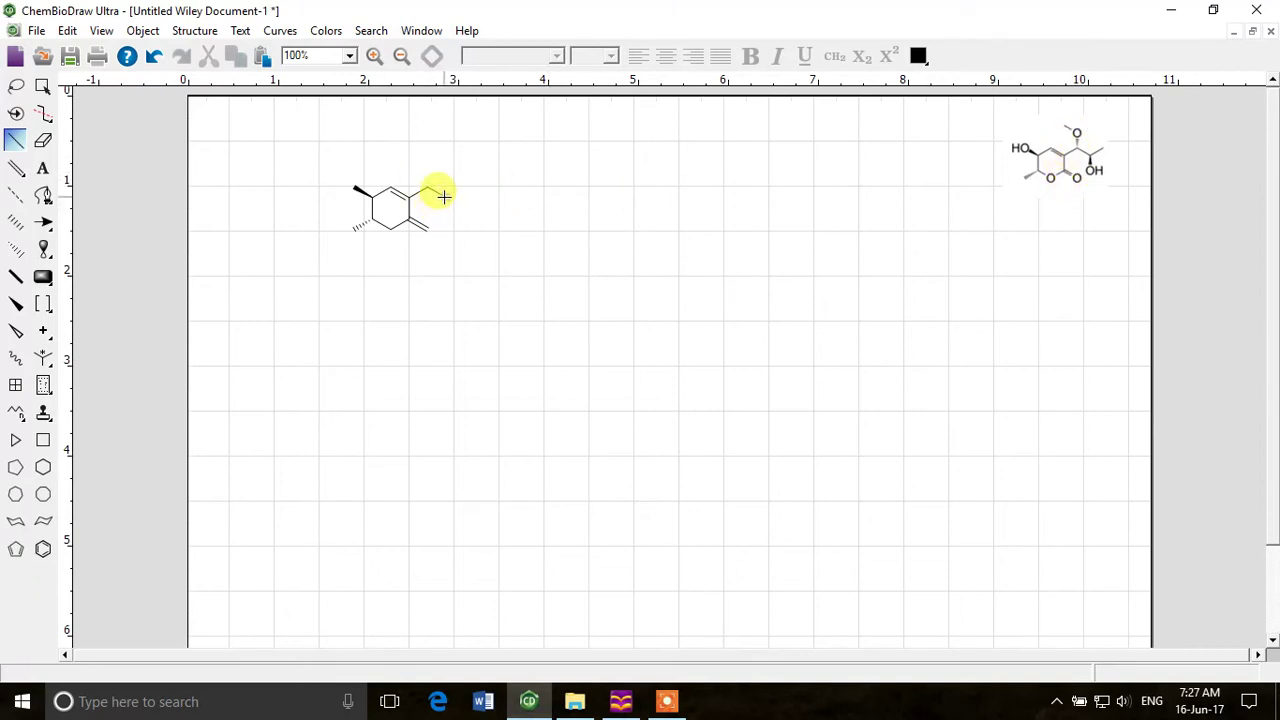
left_click(444, 198)
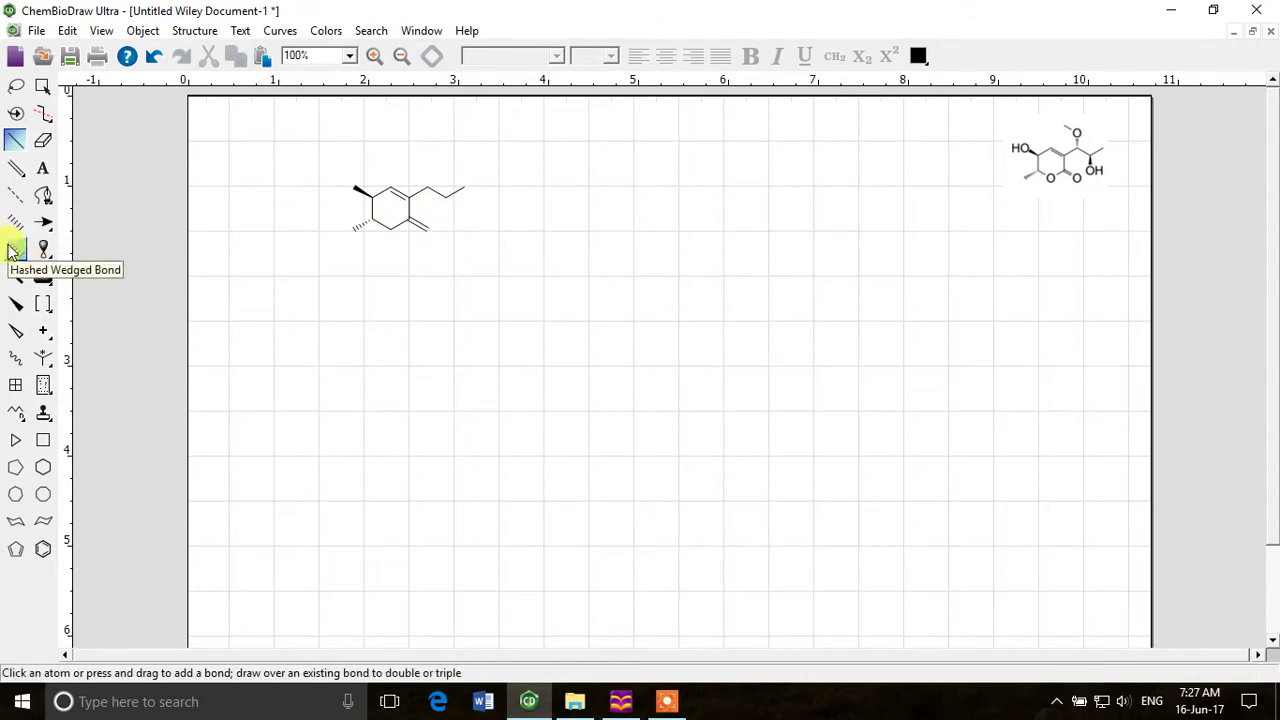
Step: Add a downward wedged methyl on the side chain and delete the stray wedge at the chain end
left_click(15, 302)
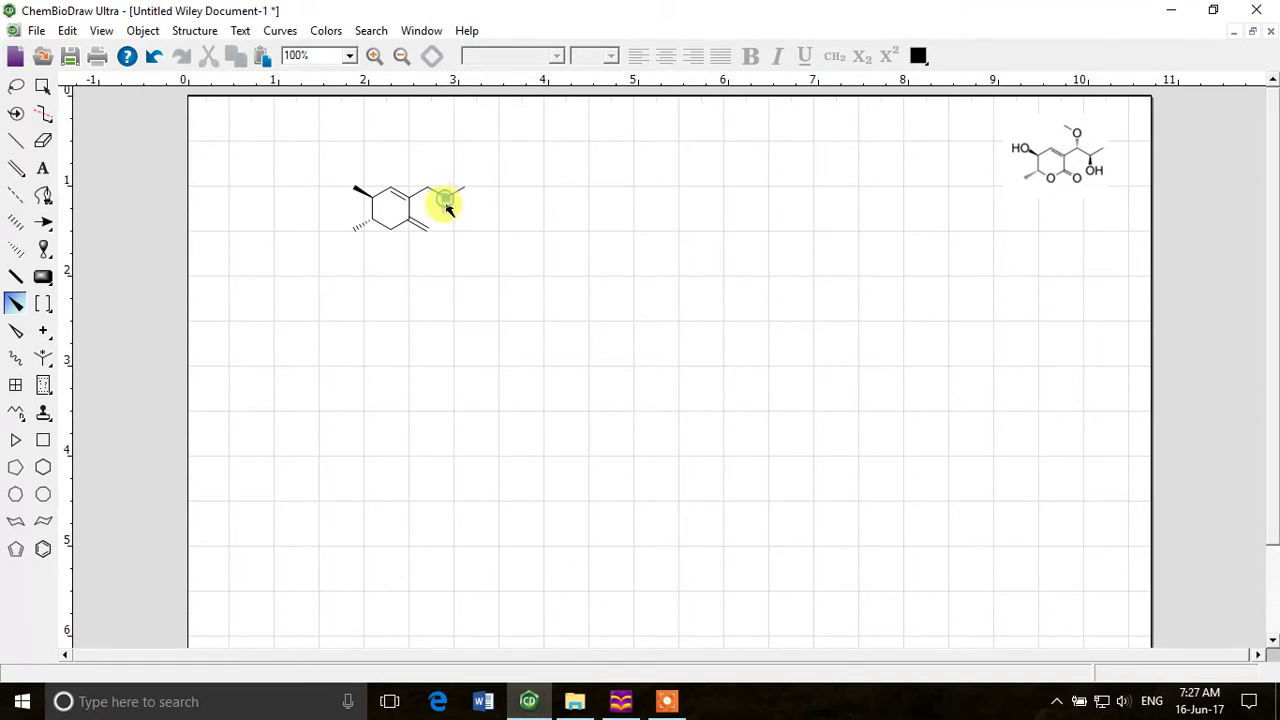
left_click(446, 198)
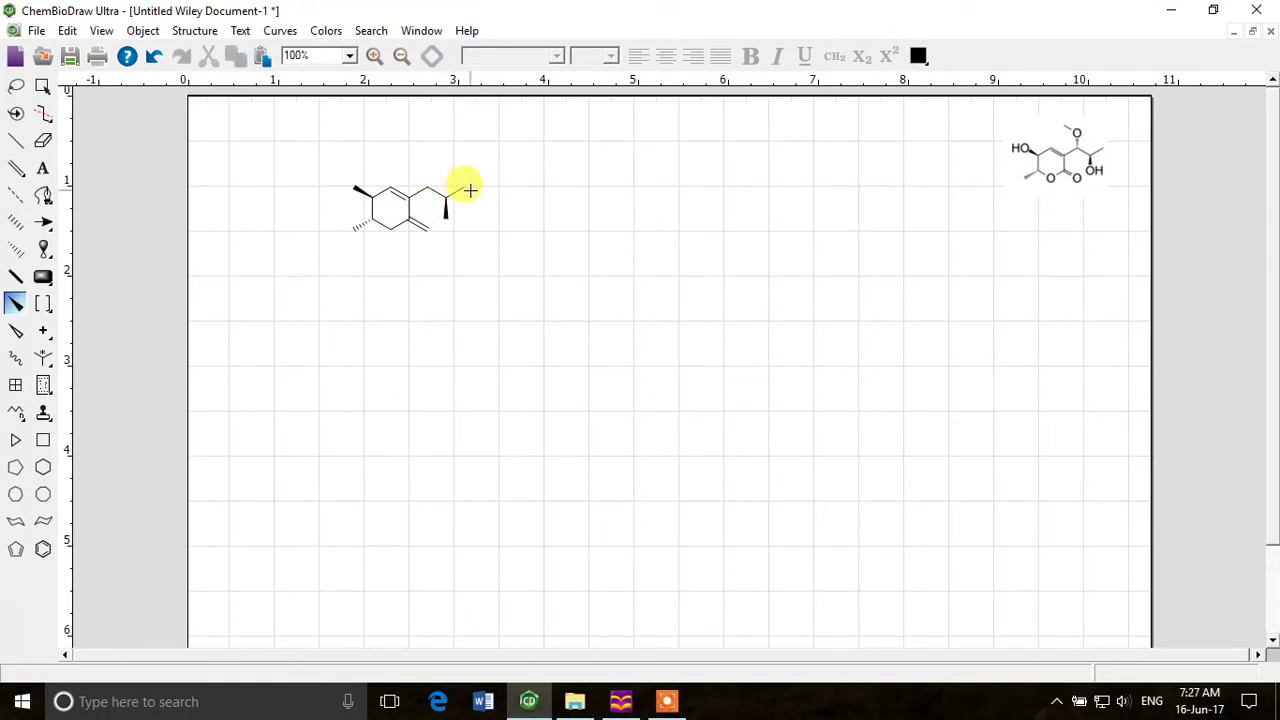
left_click(470, 190)
left_click(15, 85)
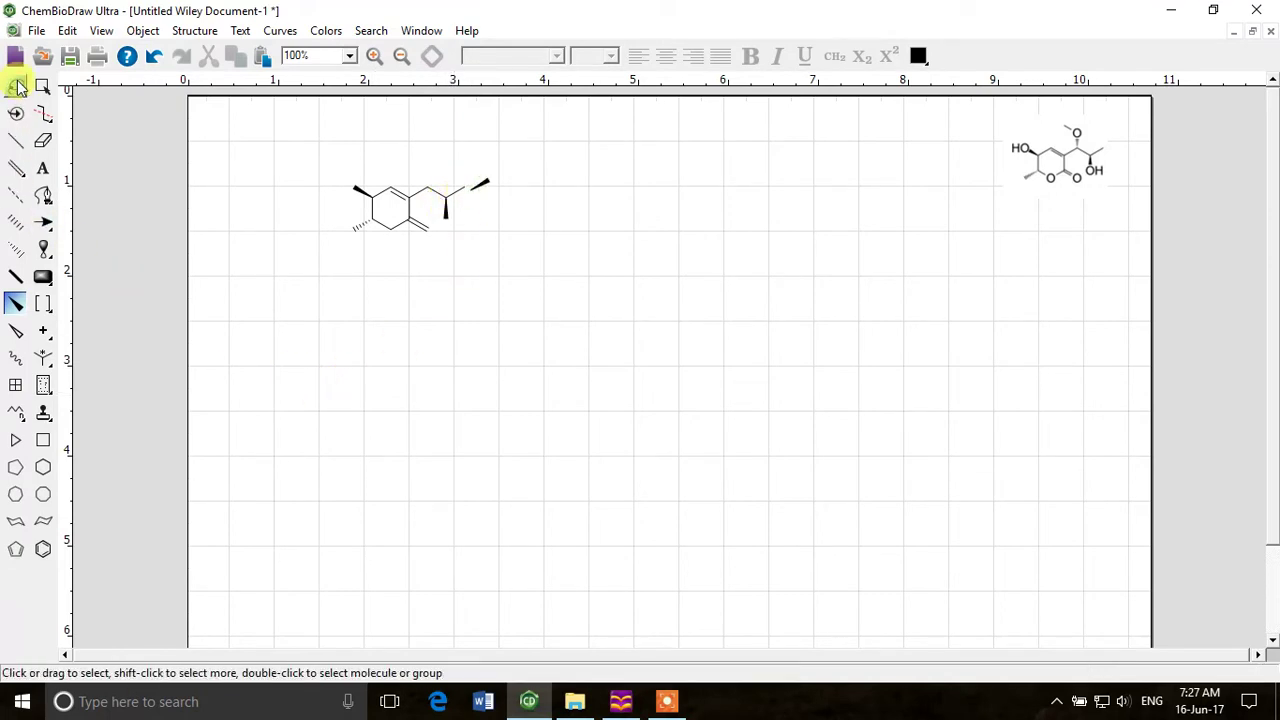
left_click(477, 179)
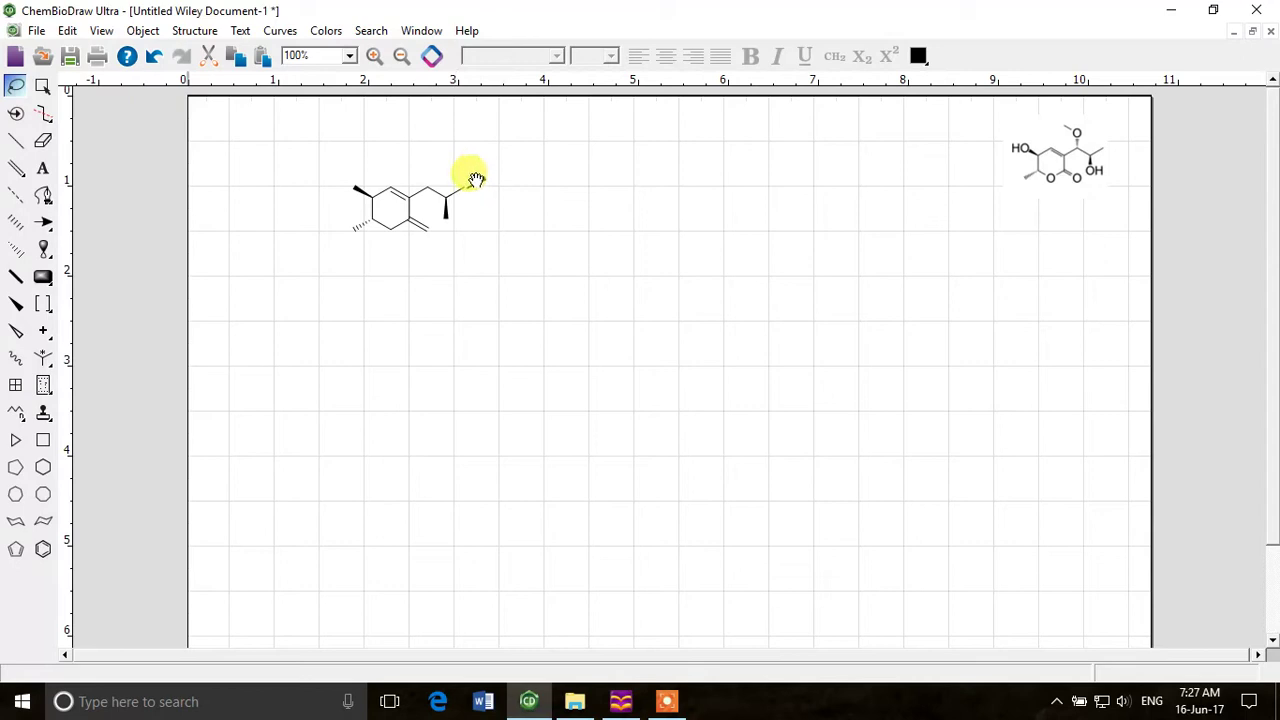
left_click(474, 178)
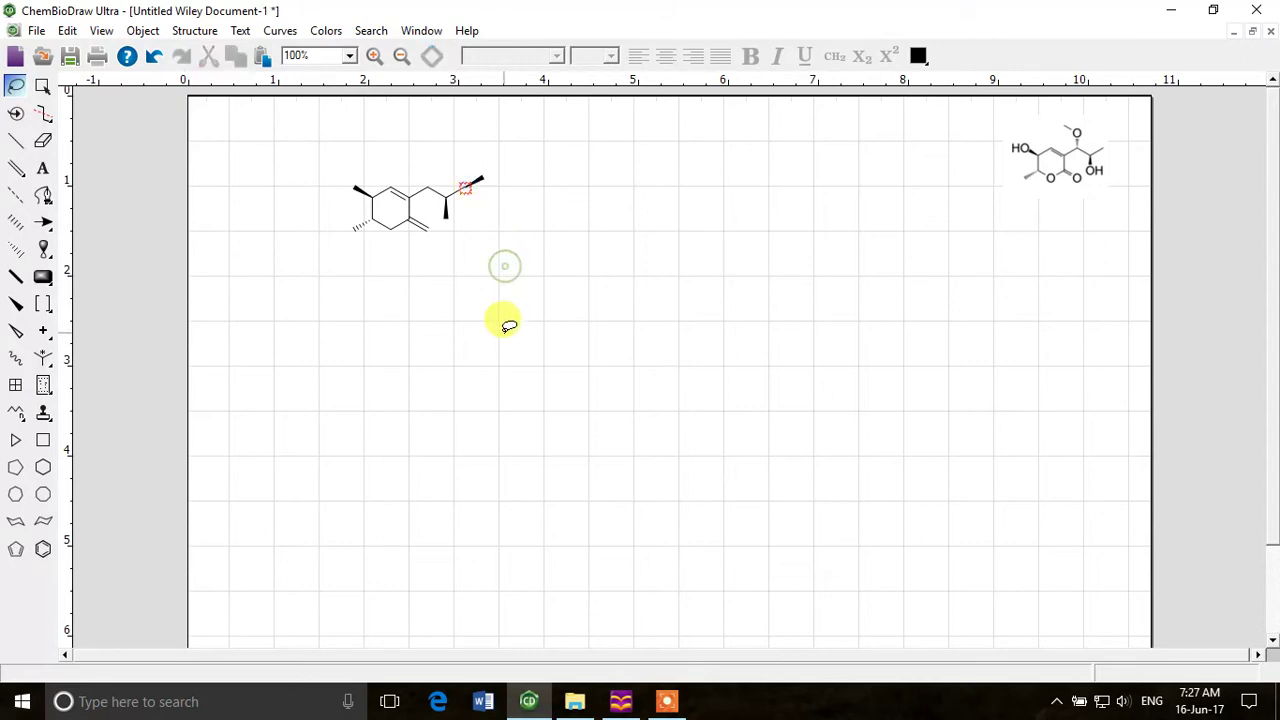
left_click(478, 179)
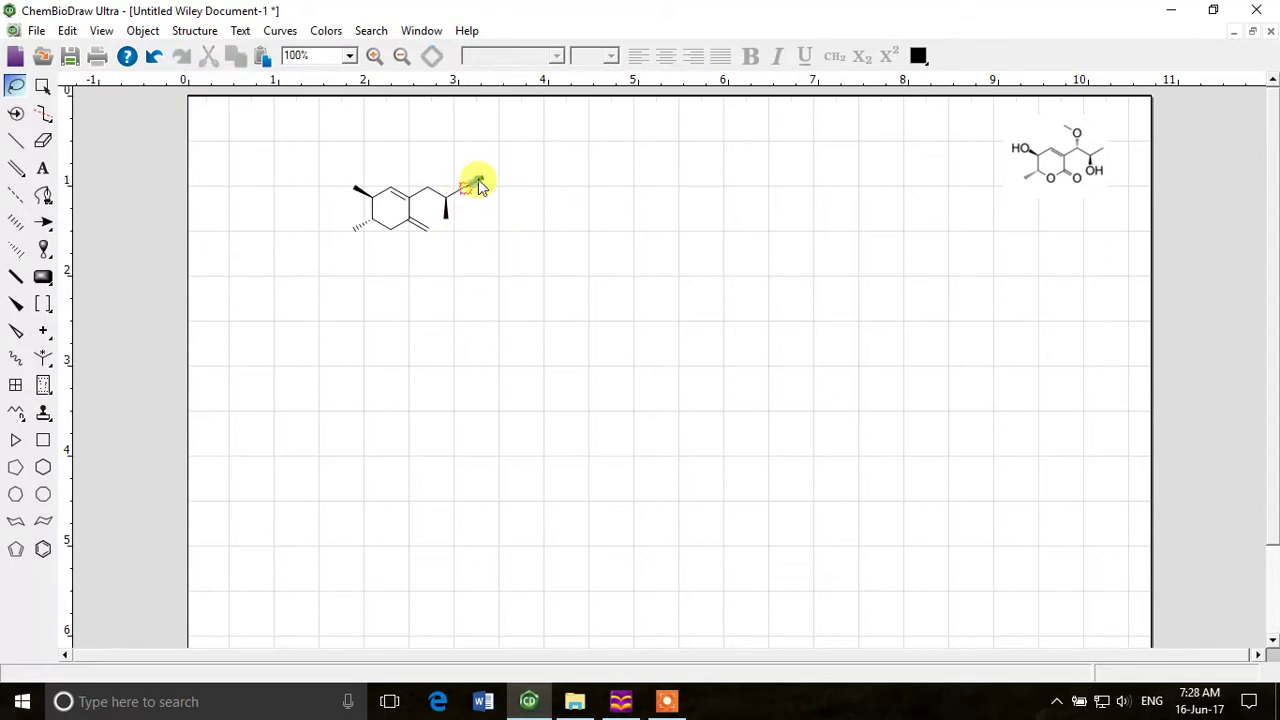
key("Delete")
Step: Add an upward hashed bond from the chain carbon, continued by one solid bond toward the upper left
left_click(20, 255)
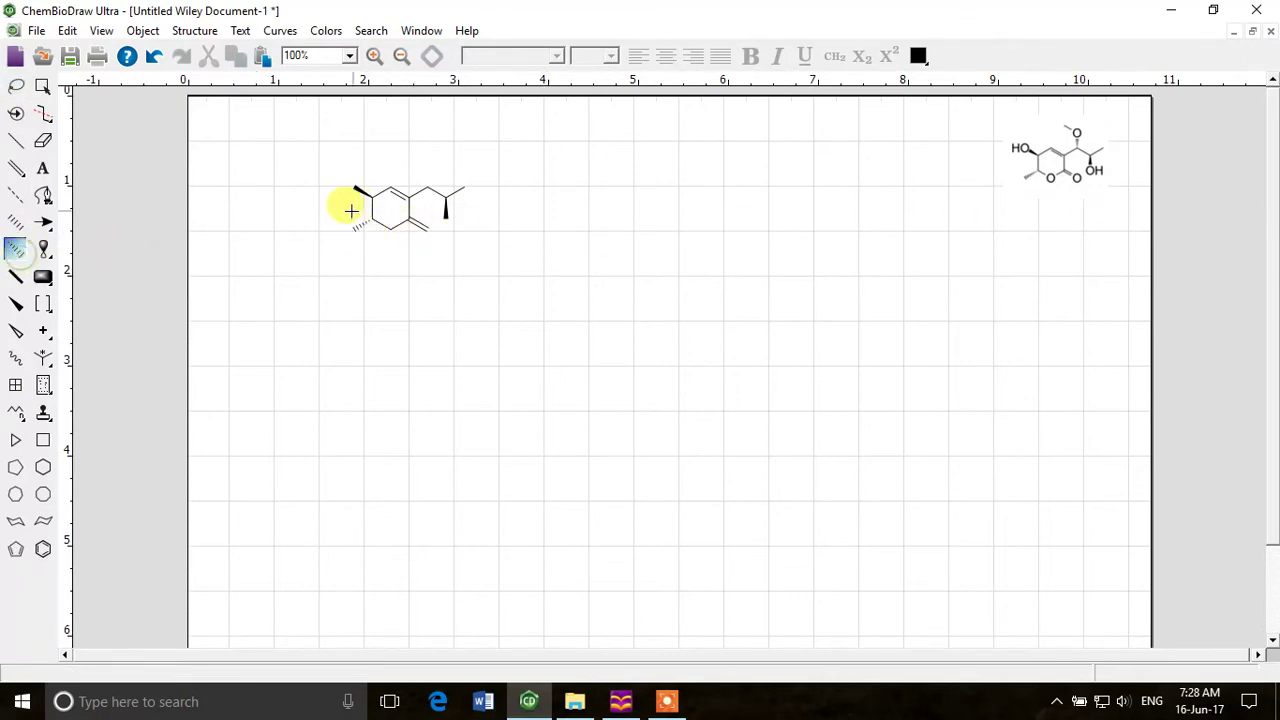
left_click(426, 186)
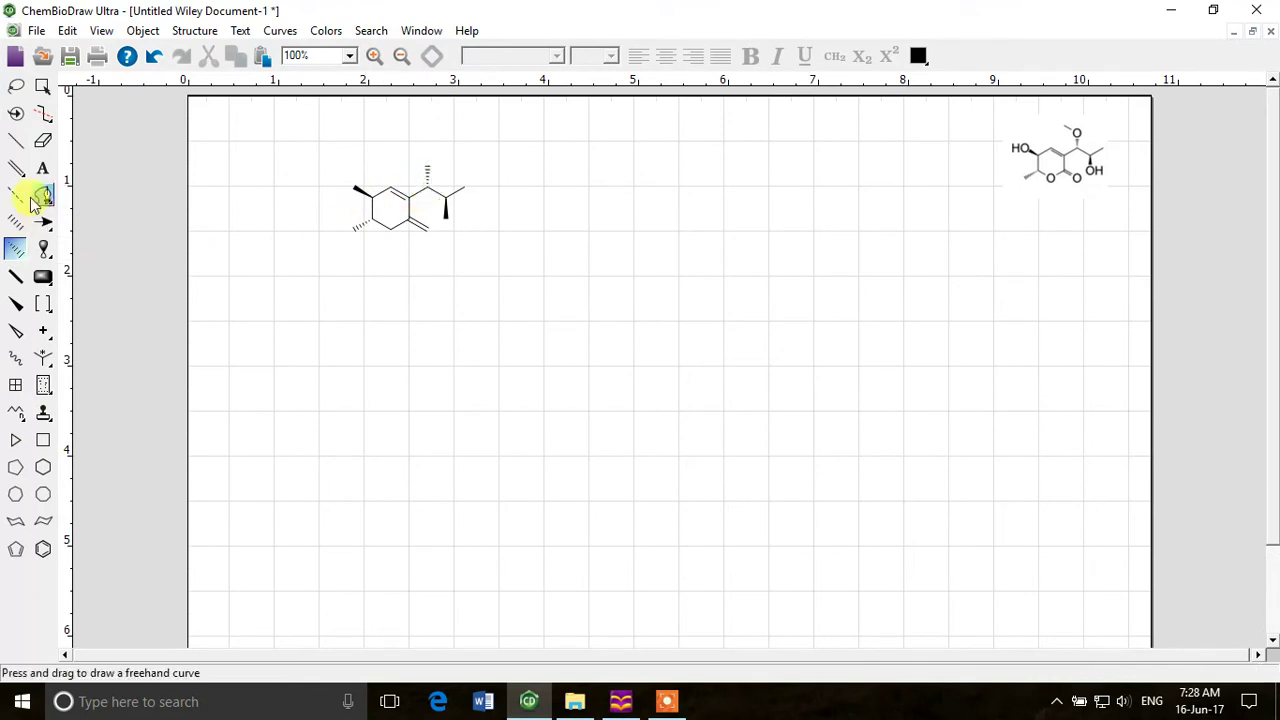
left_click(15, 143)
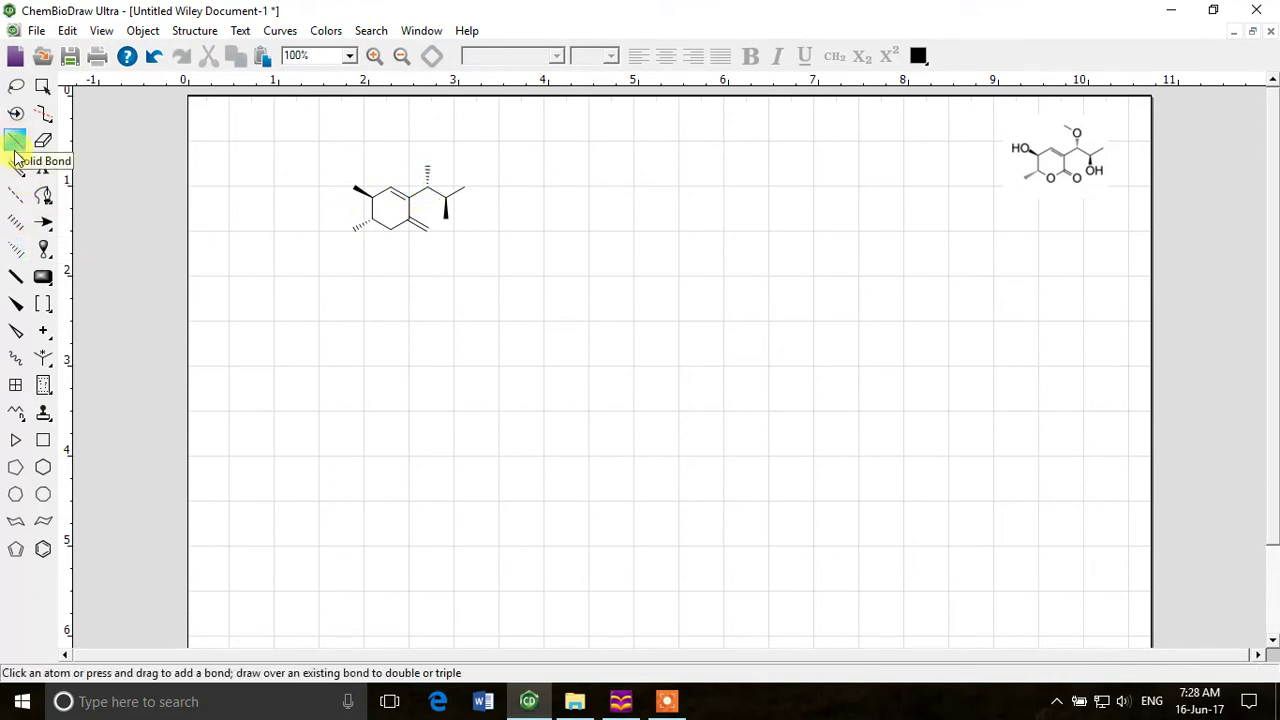
left_click(426, 163)
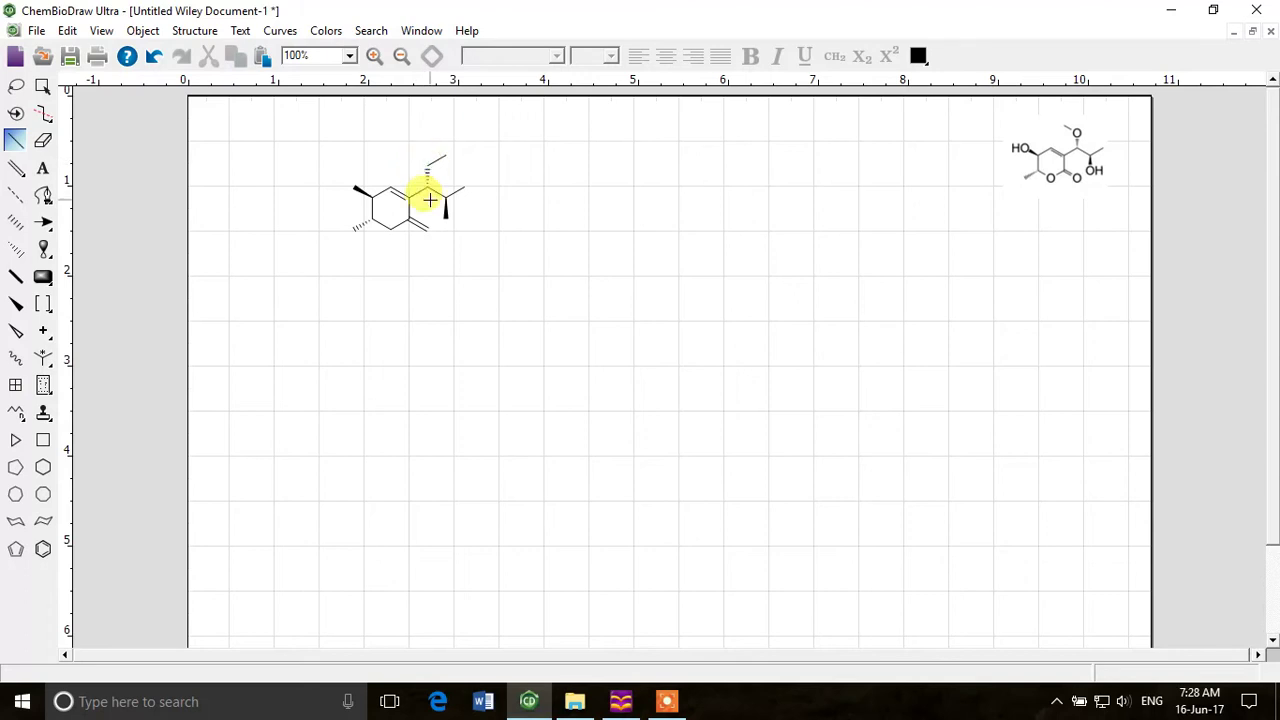
key("ctrl+z")
left_click(426, 163)
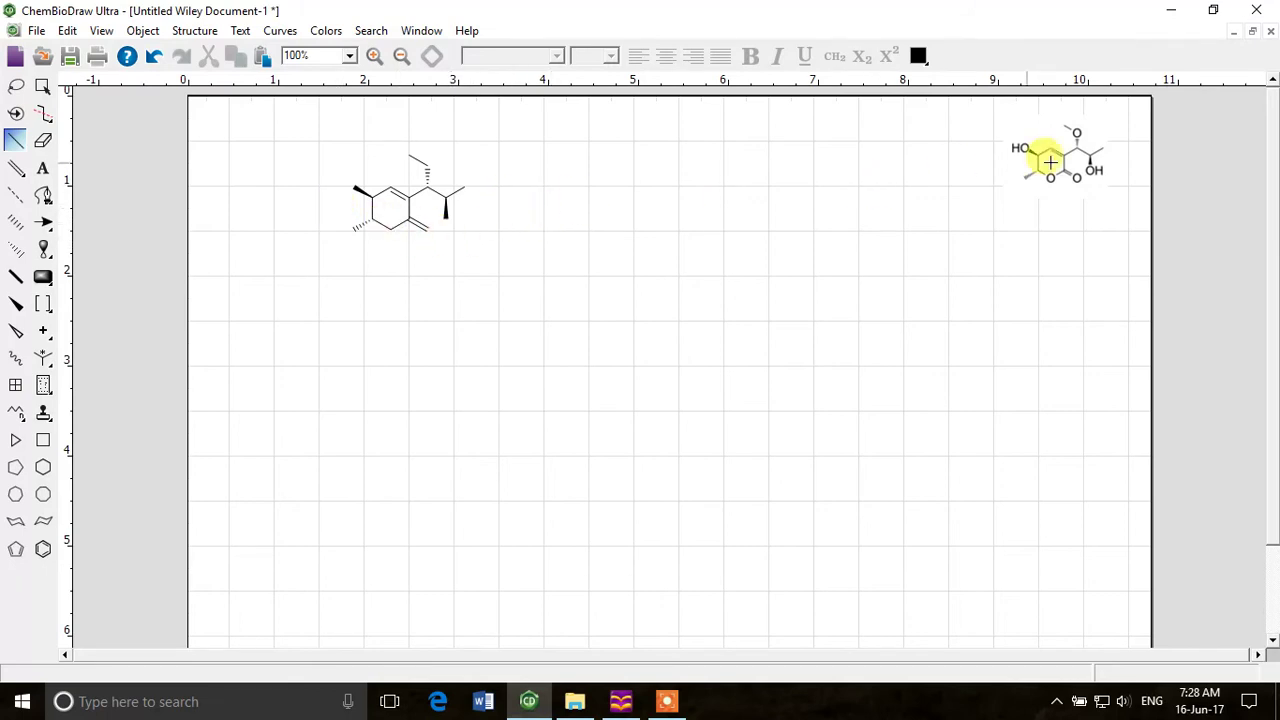
Step: Label the bottom ring atom, carbonyl and branch end as O, plus OH on the side chain and HO on the wedge
left_click(42, 167)
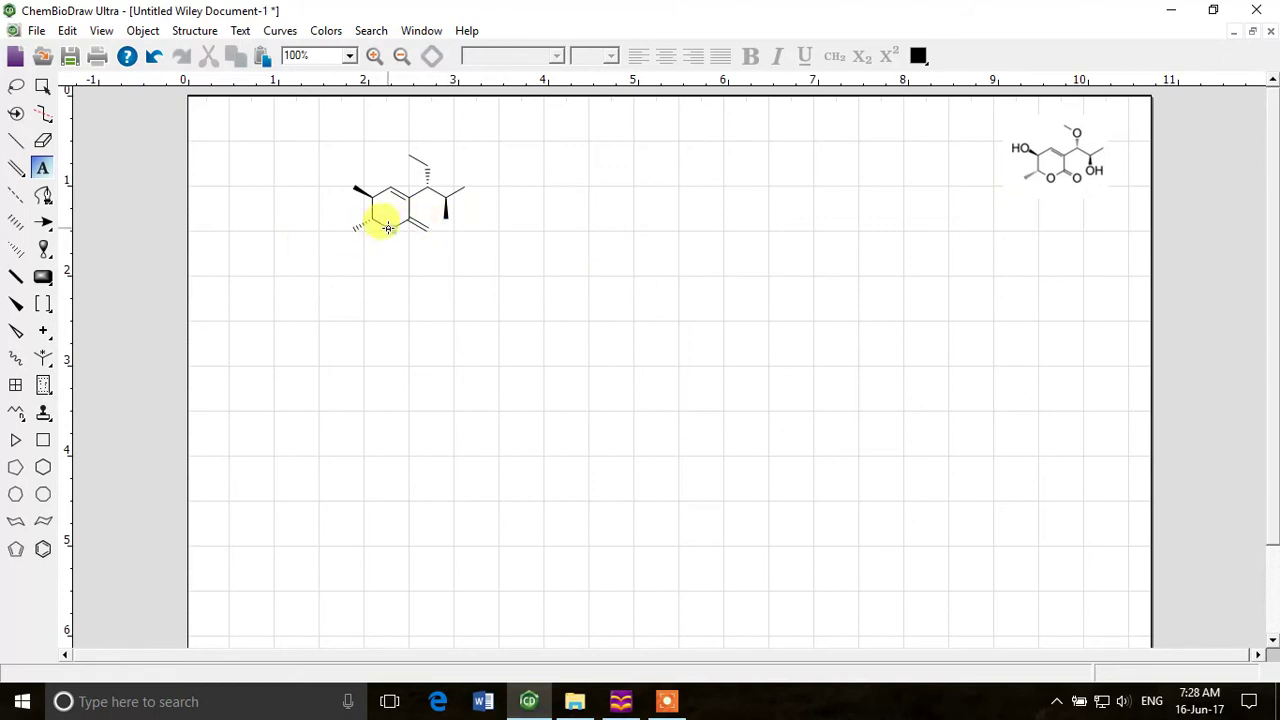
left_click(388, 227)
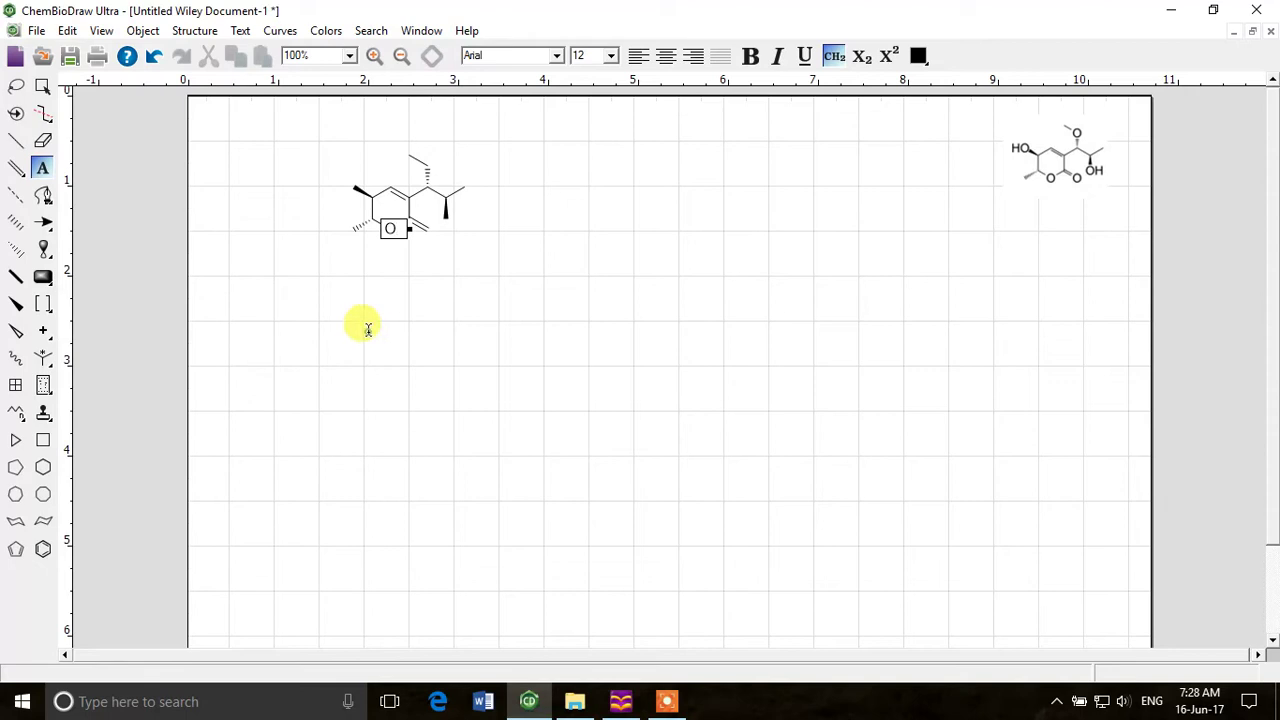
left_click(368, 330)
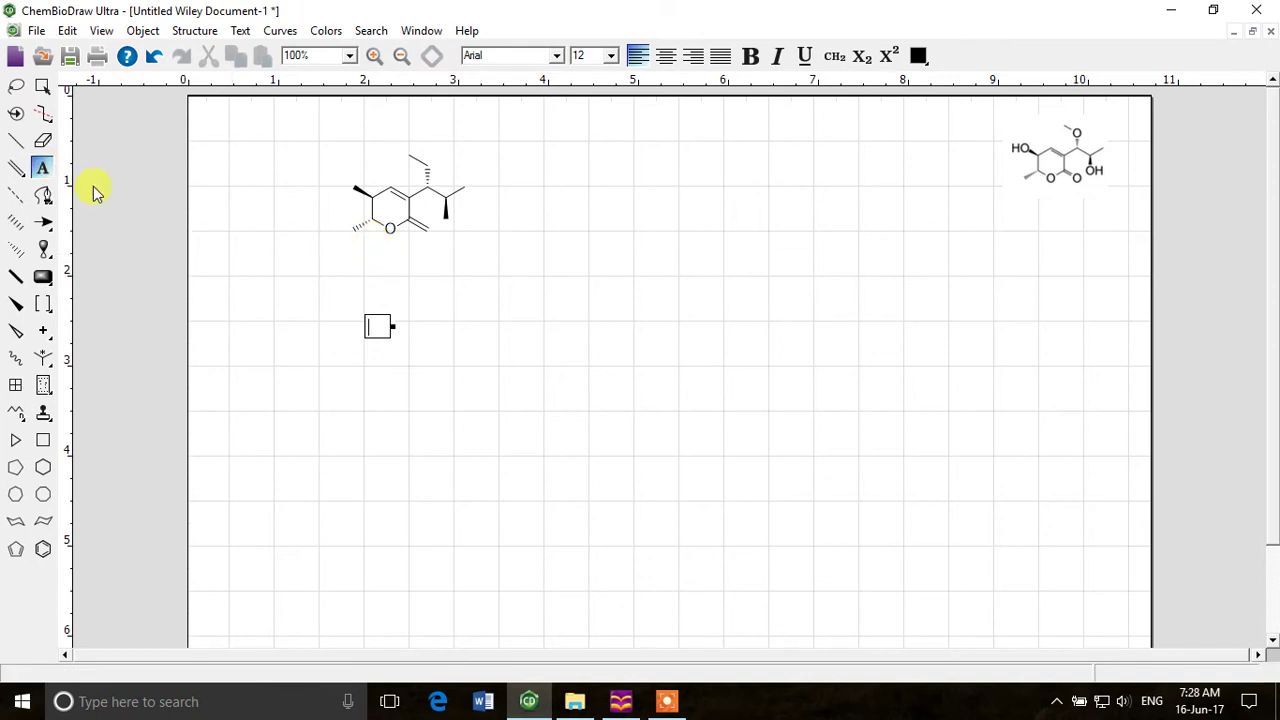
double_click(428, 164)
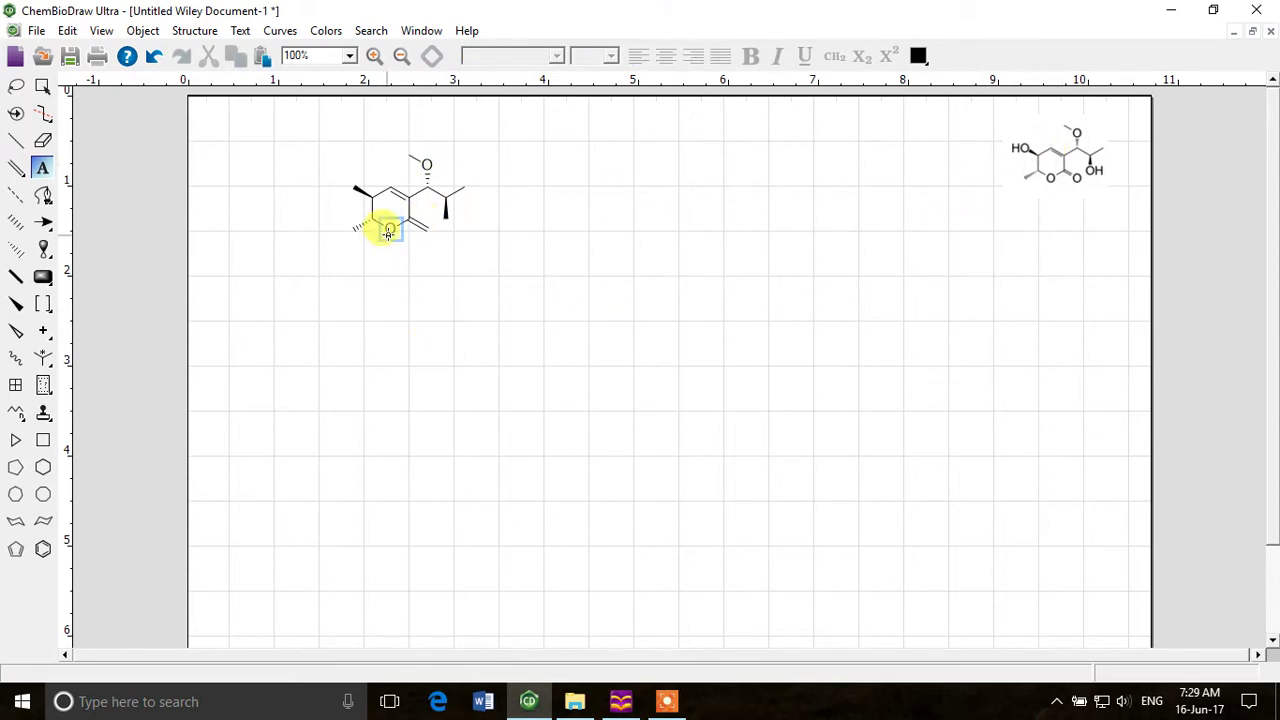
double_click(389, 227)
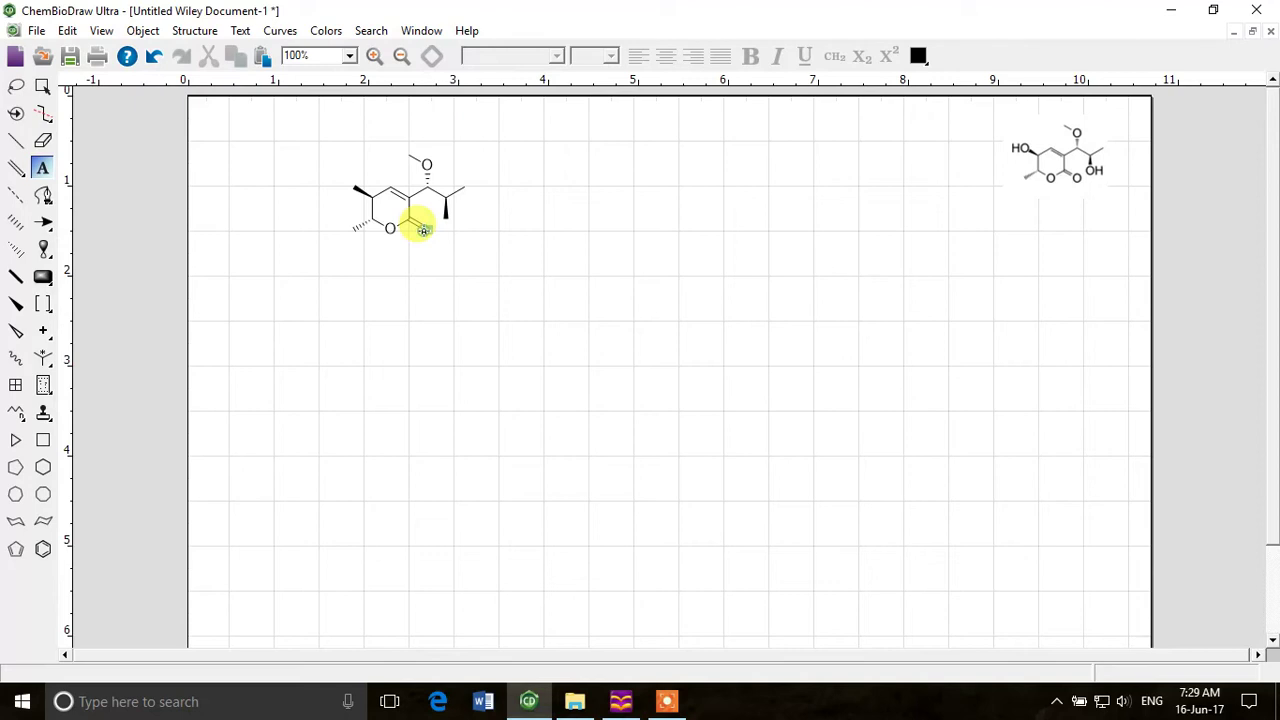
key("o")
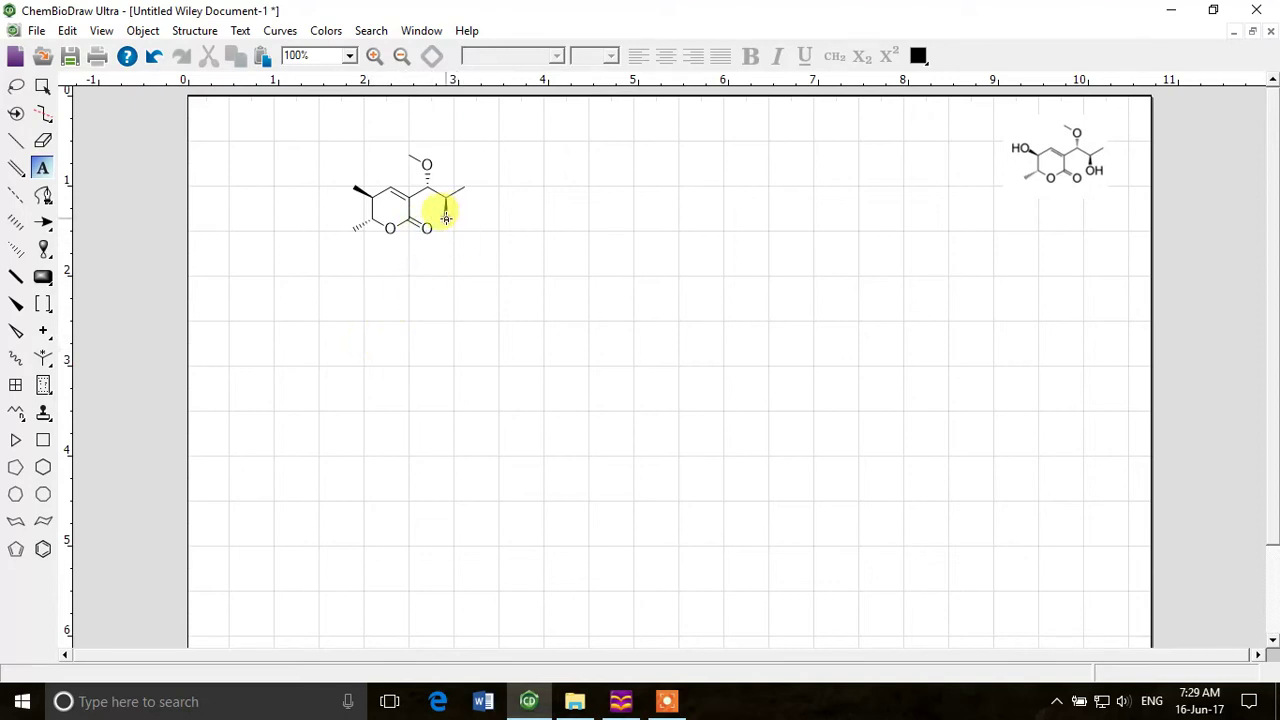
left_click(446, 217)
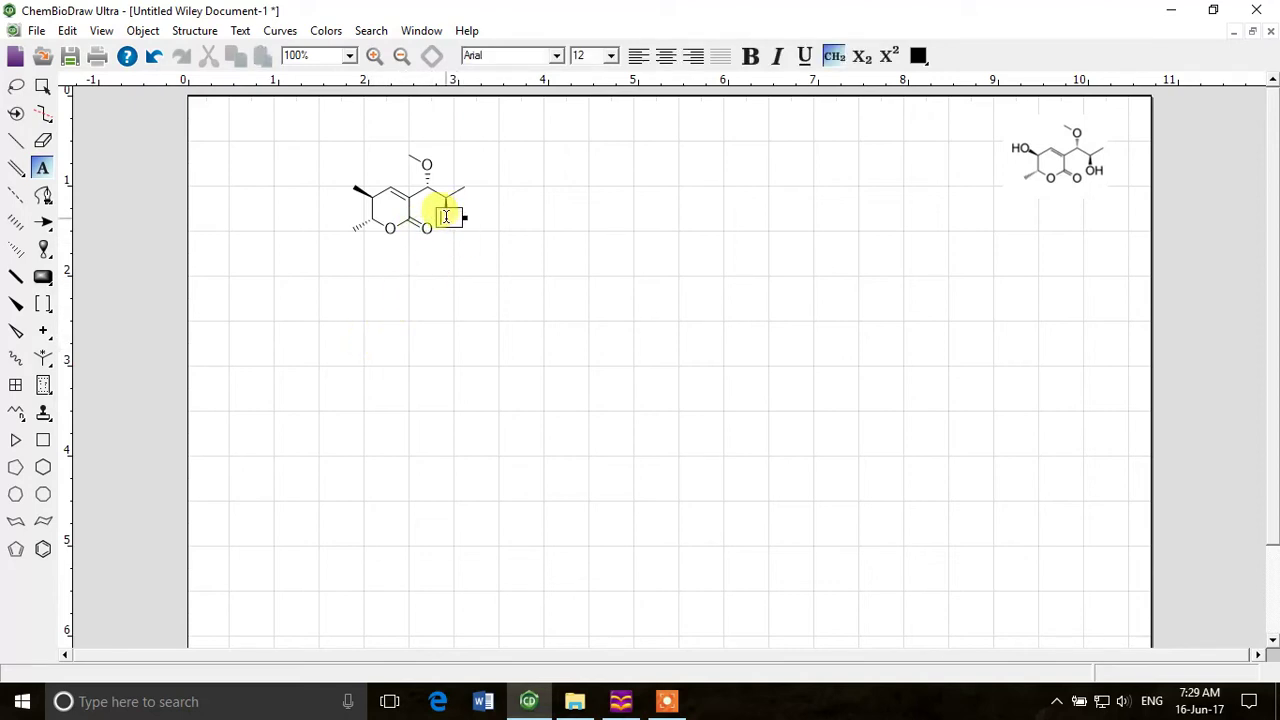
left_click(512, 330)
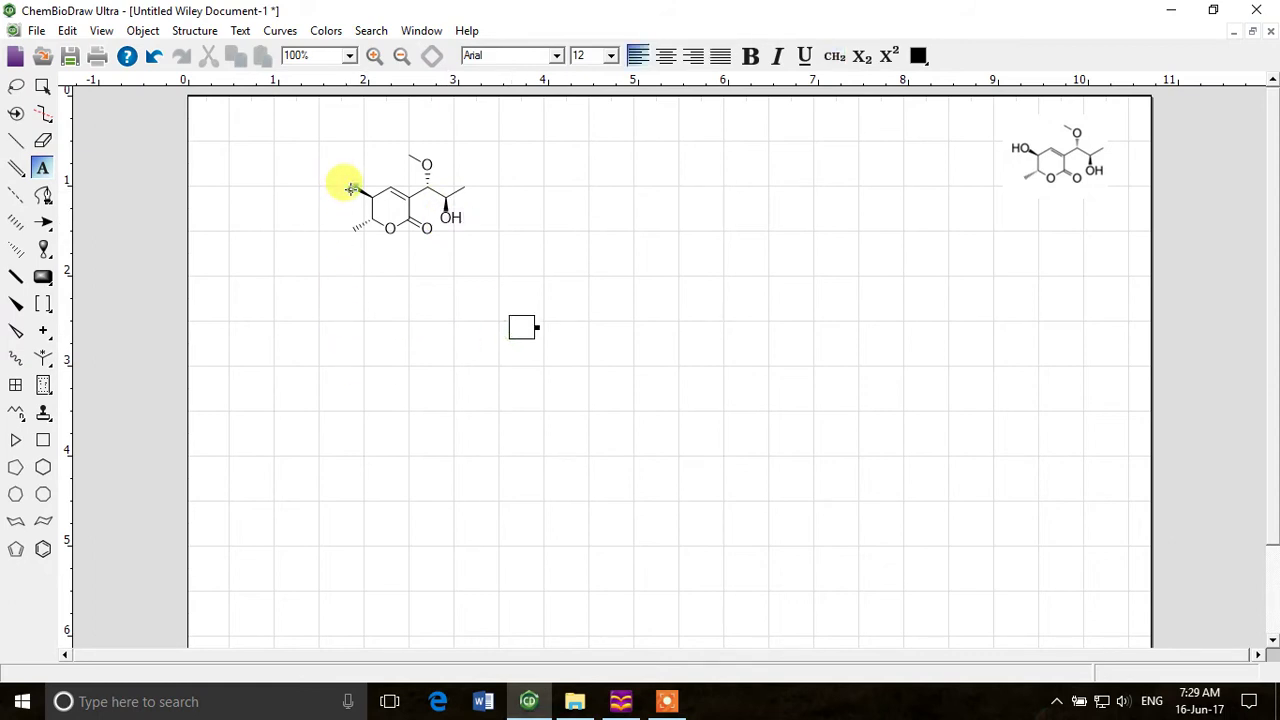
key("o")
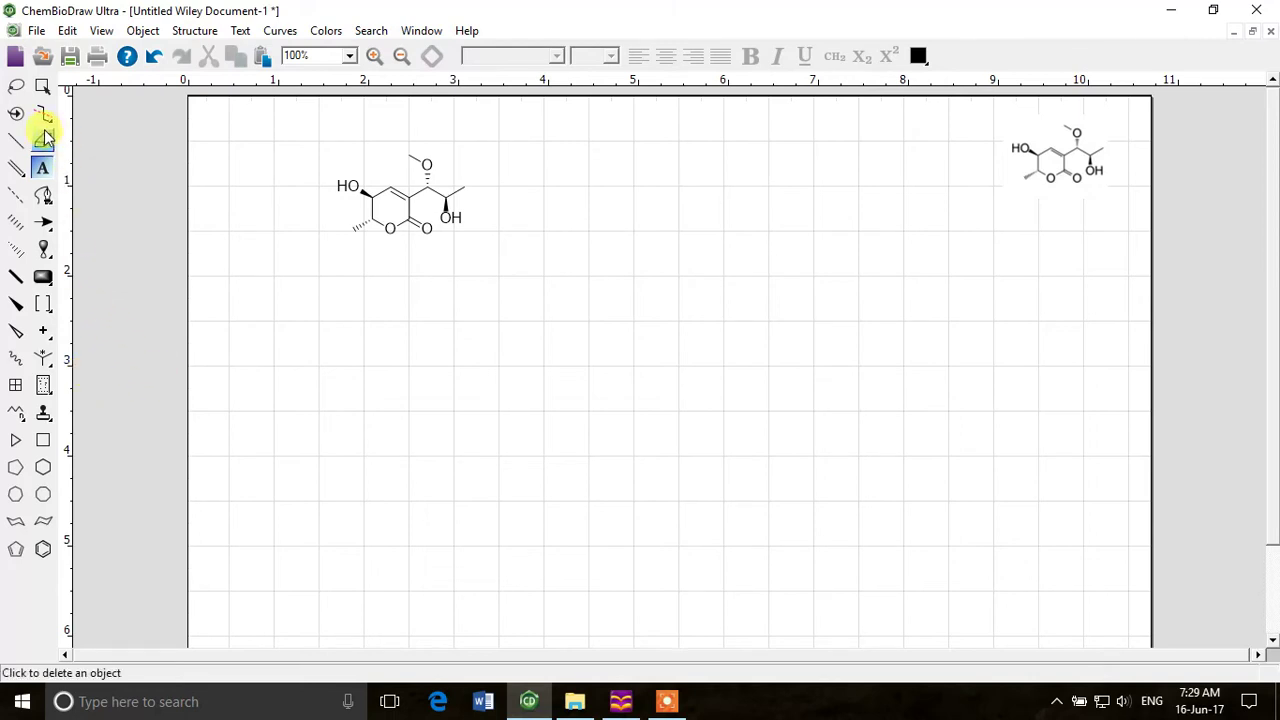
Step: Move the redrawn aspyronol structure to the top-left of the page
left_click(15, 86)
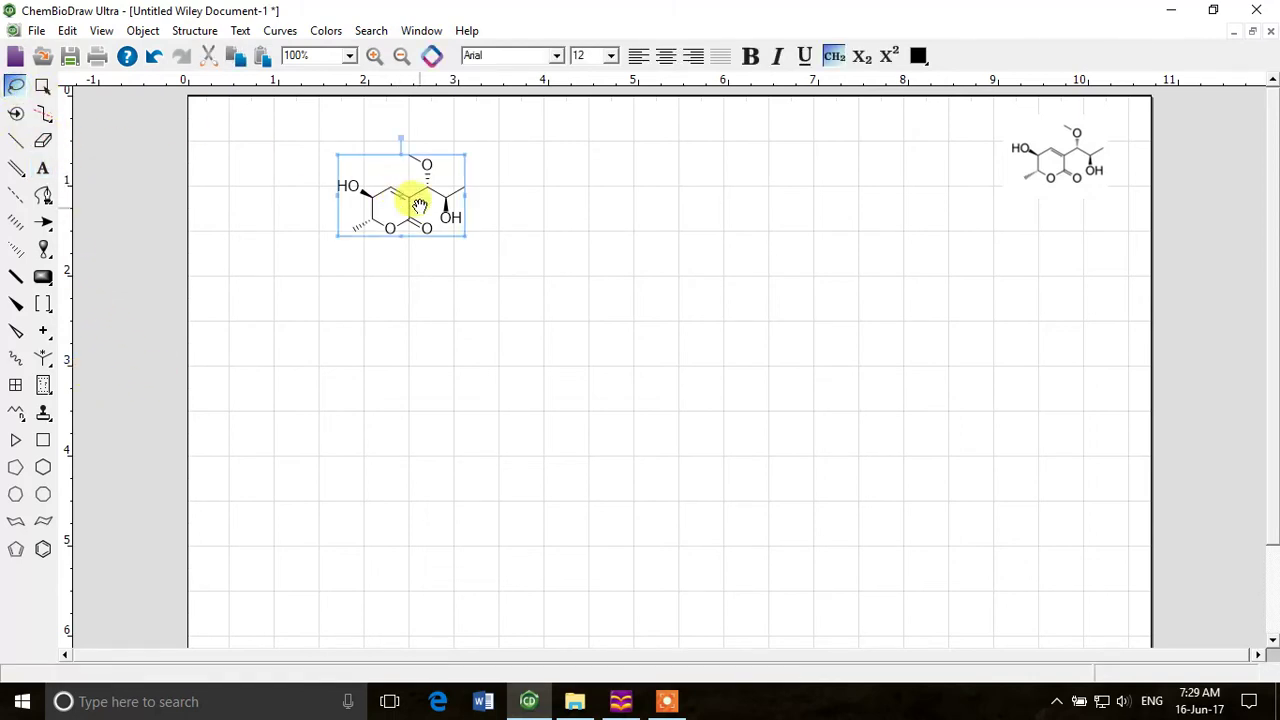
left_click_drag(419, 205, 306, 155)
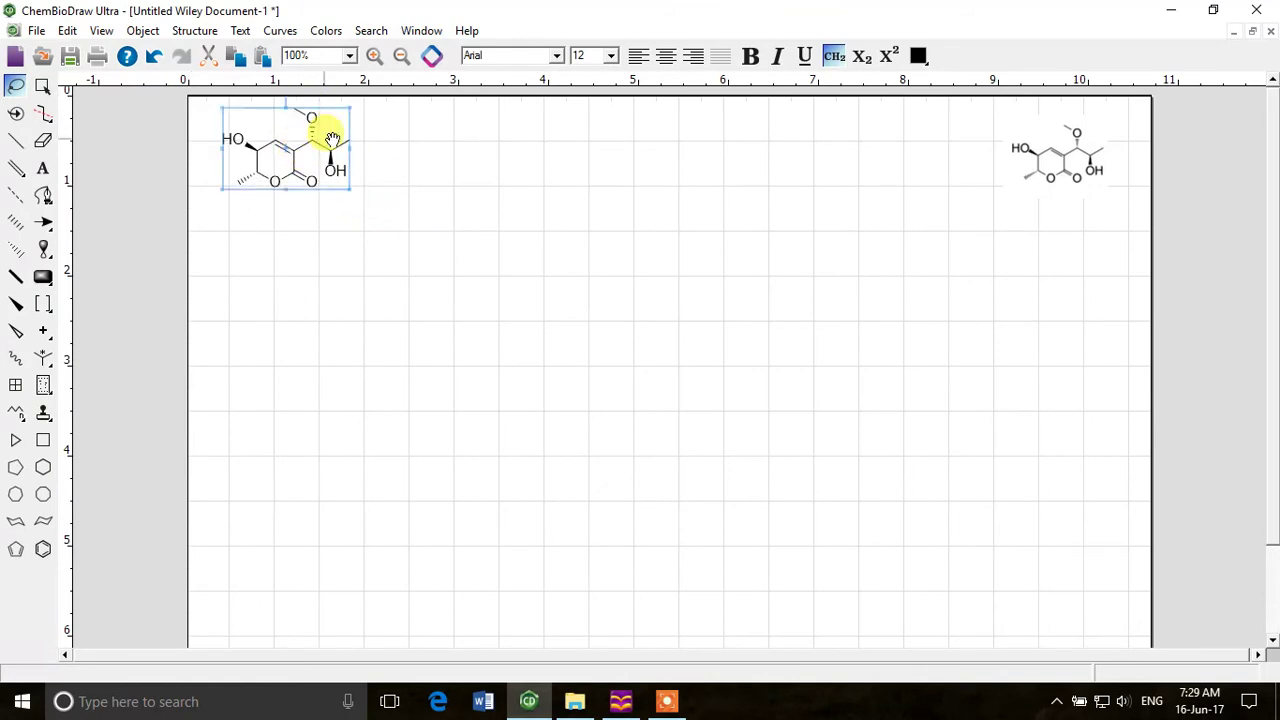
left_click(404, 224)
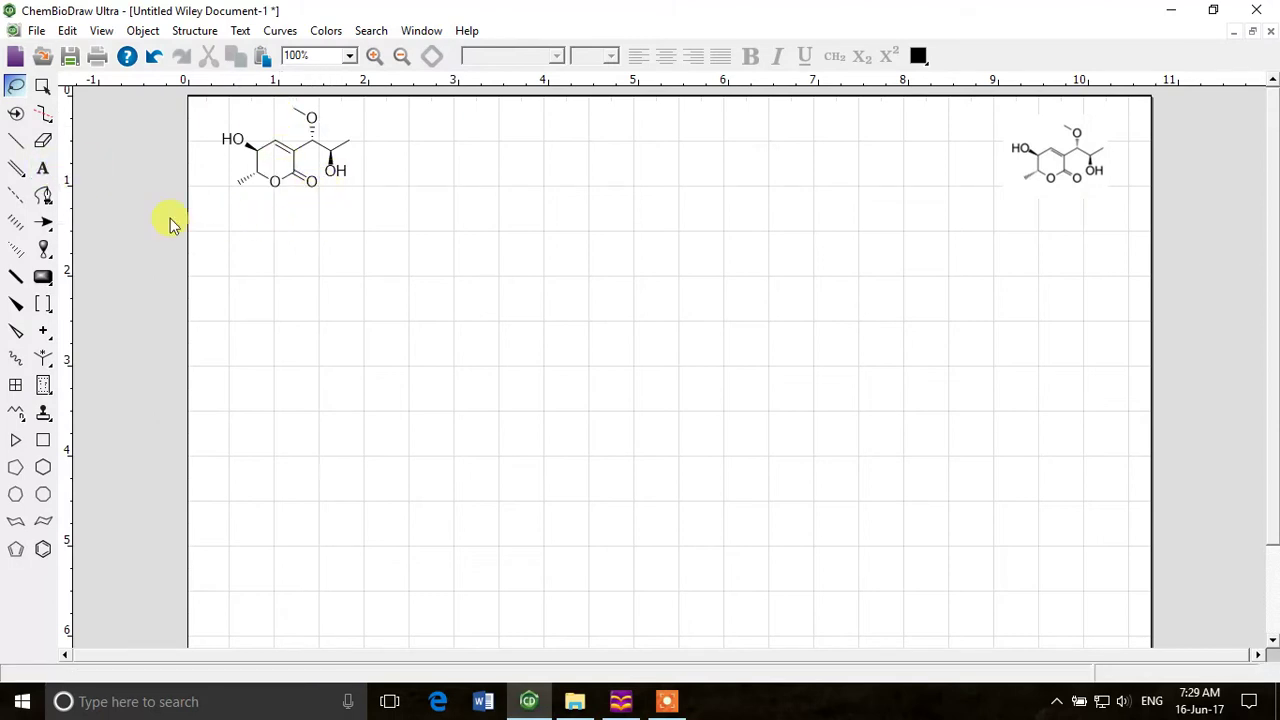
Step: Add a bold 'Compound 1' caption positioned beneath the structure
left_click(42, 168)
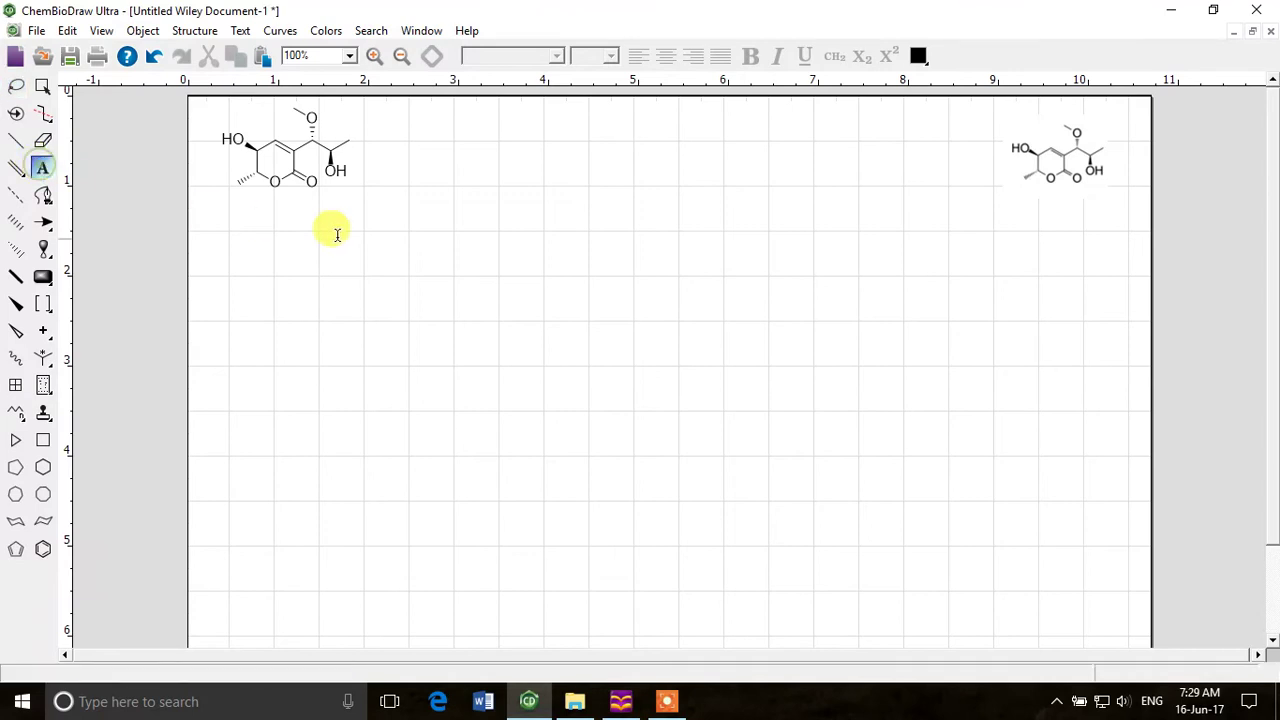
left_click(252, 206)
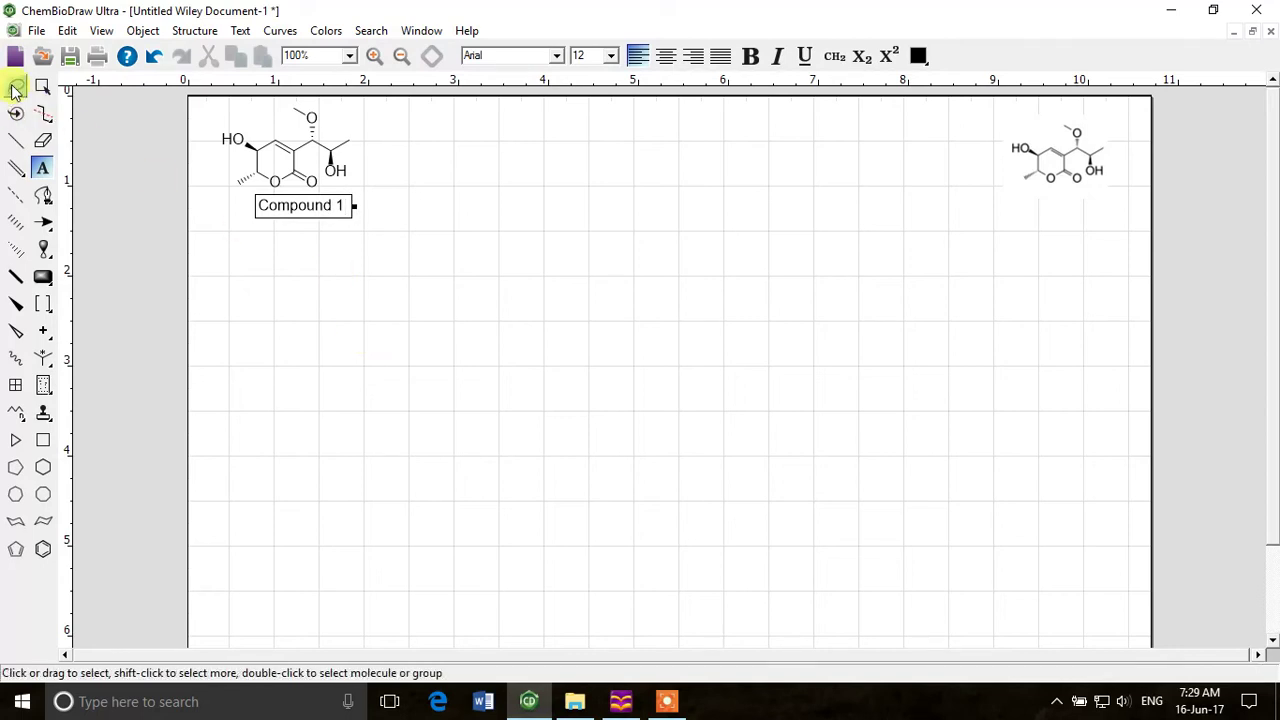
left_click(15, 88)
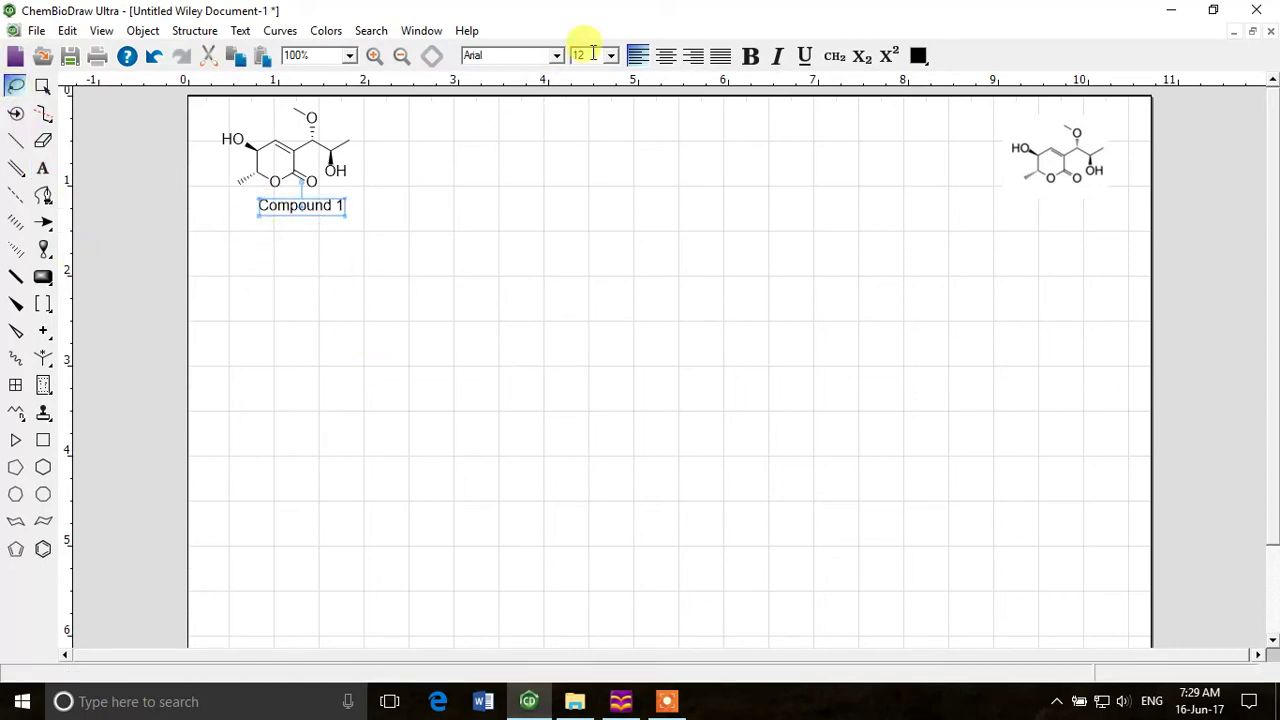
left_click(750, 56)
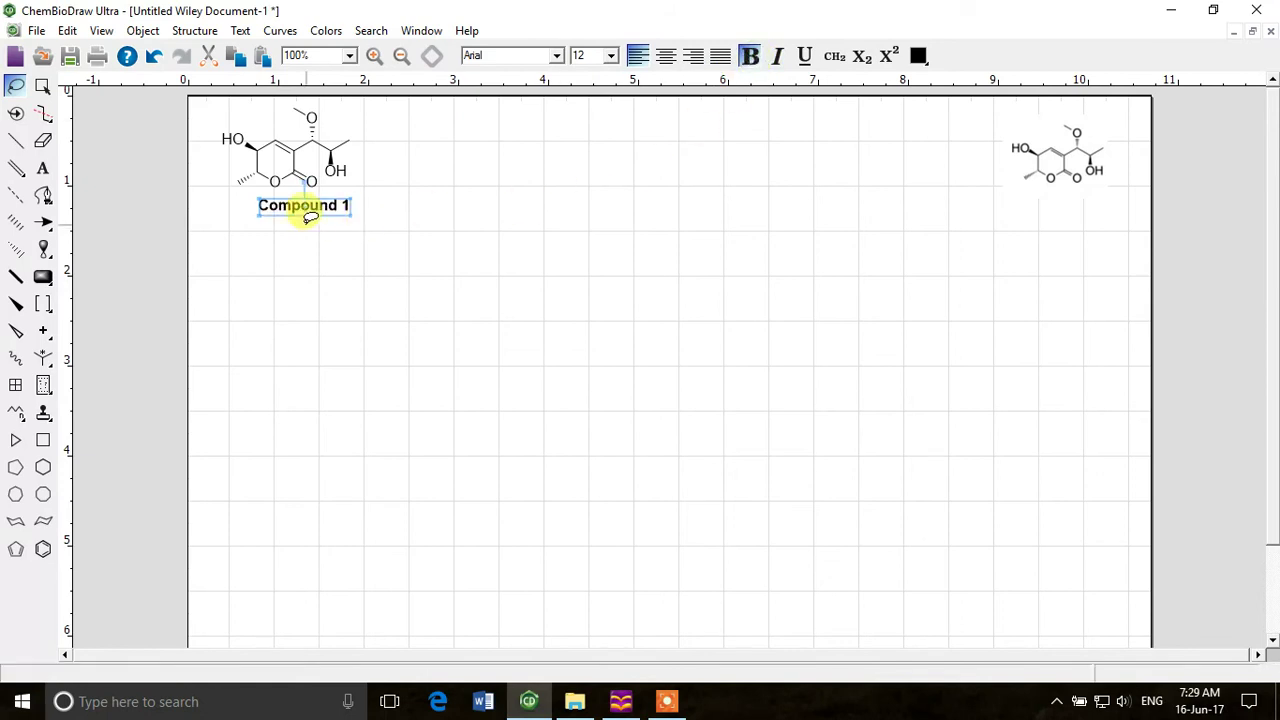
left_click_drag(310, 215, 289, 209)
left_click(334, 345)
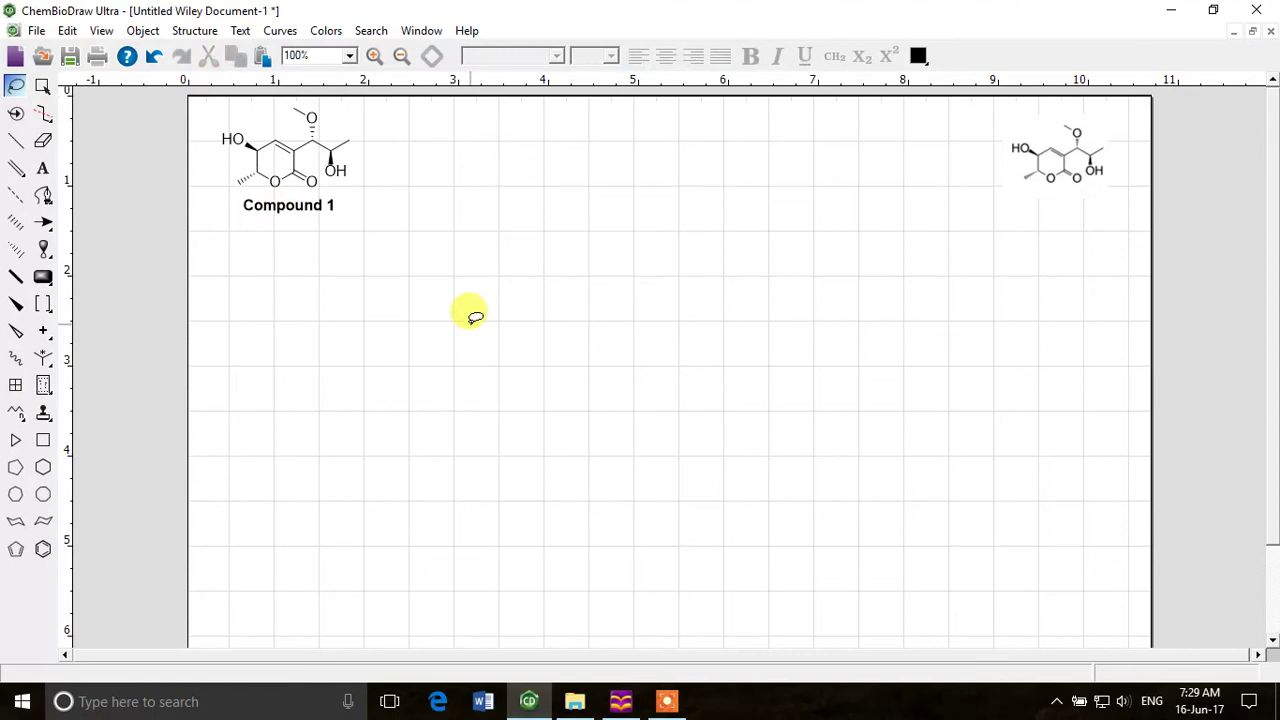
Step: Save the drawing to the Desktop as Compounds.cdx and delete the top-right reference image
left_click(36, 30)
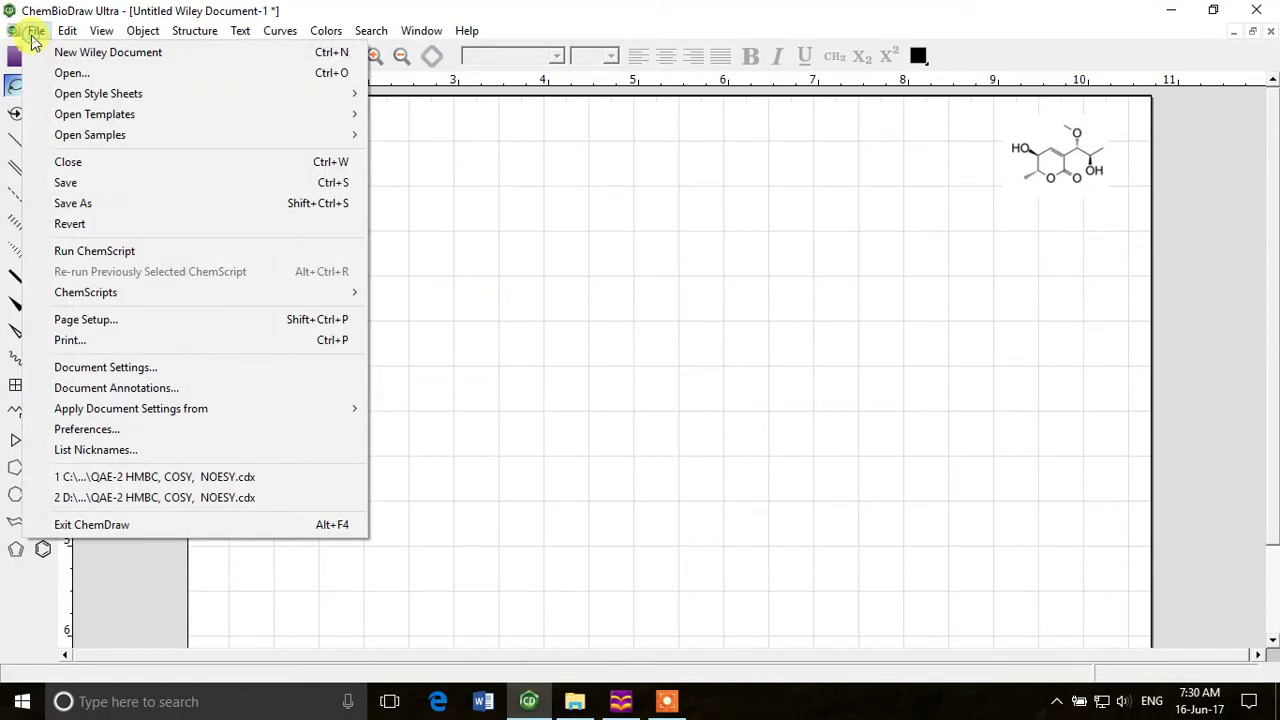
left_click(95, 201)
left_click(254, 145)
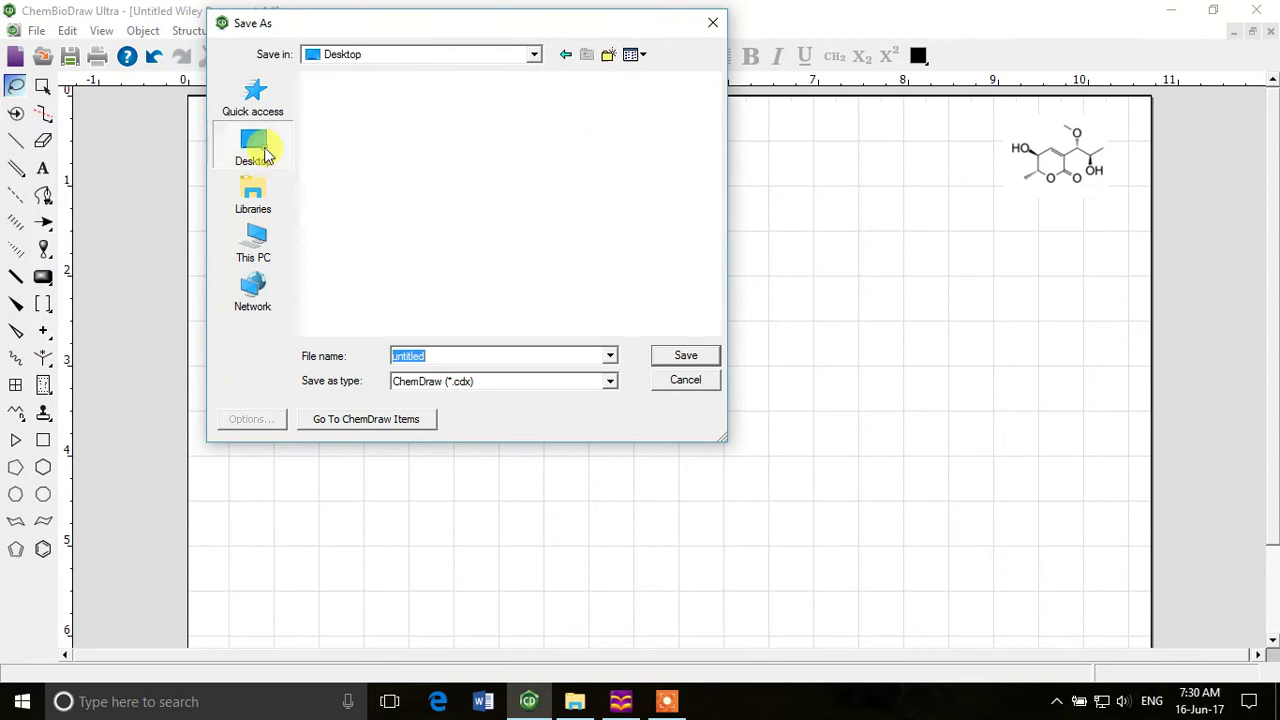
left_click(525, 358)
type("C")
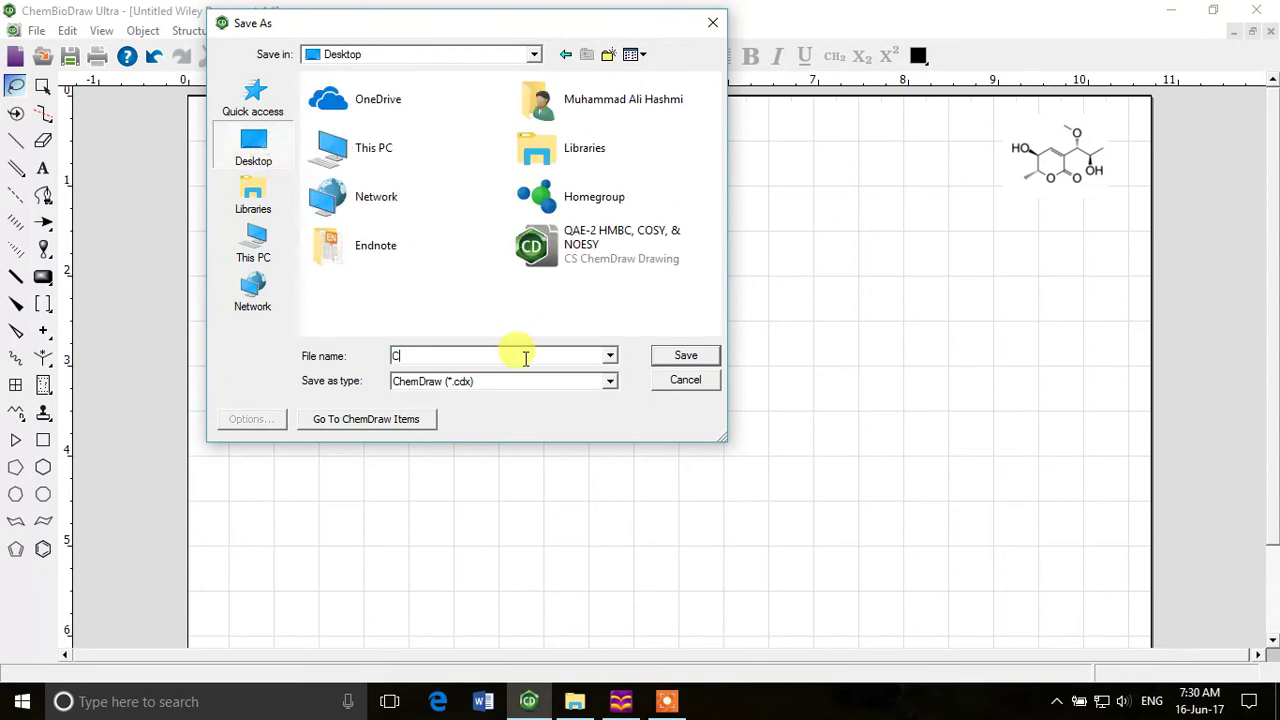
type("ompounds")
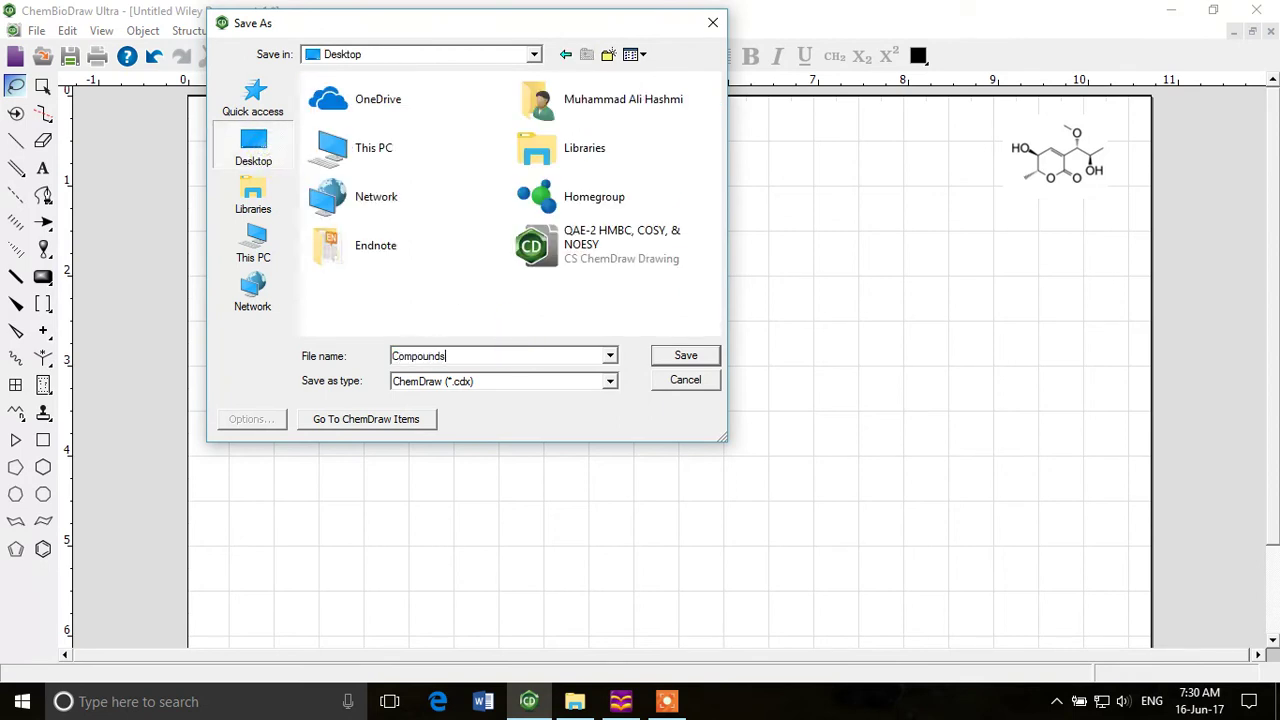
left_click(686, 355)
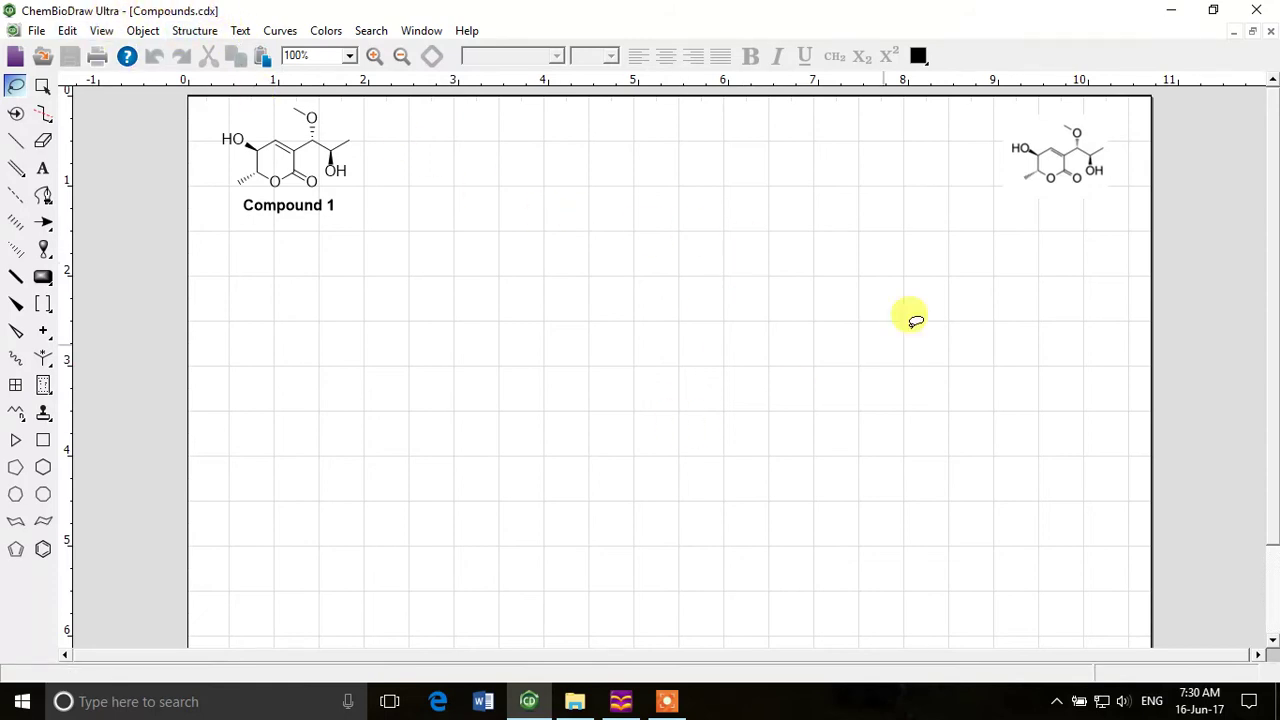
left_click(1060, 157)
key("Delete")
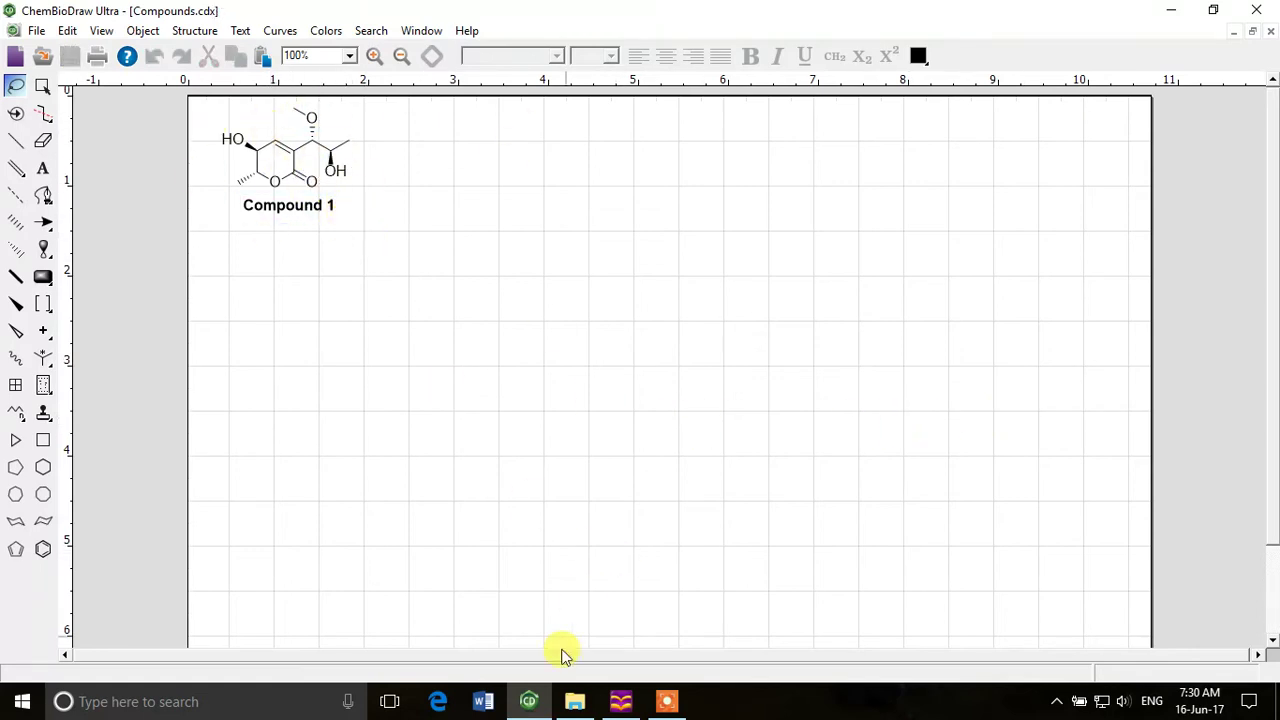
Step: Snapshot the axinyssine E structure from Compound1.pdf in Foxit to the clipboard, then minimize Foxit
left_click(621, 701)
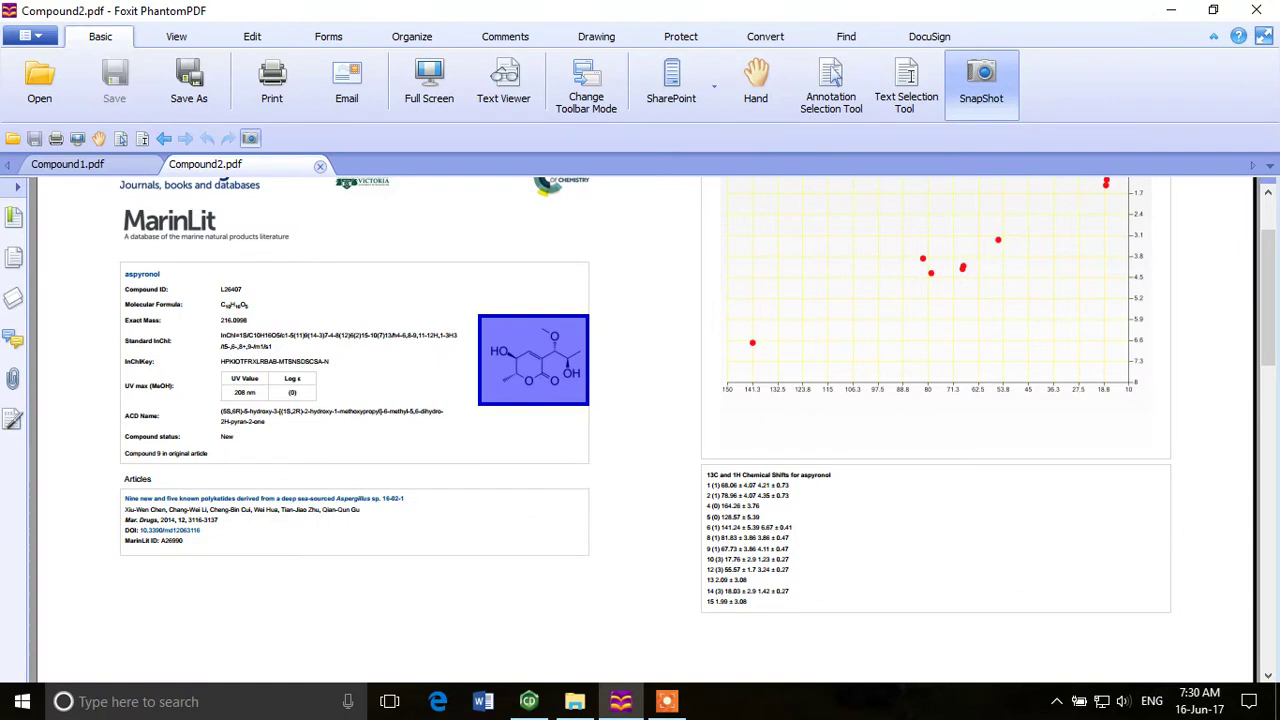
left_click(88, 163)
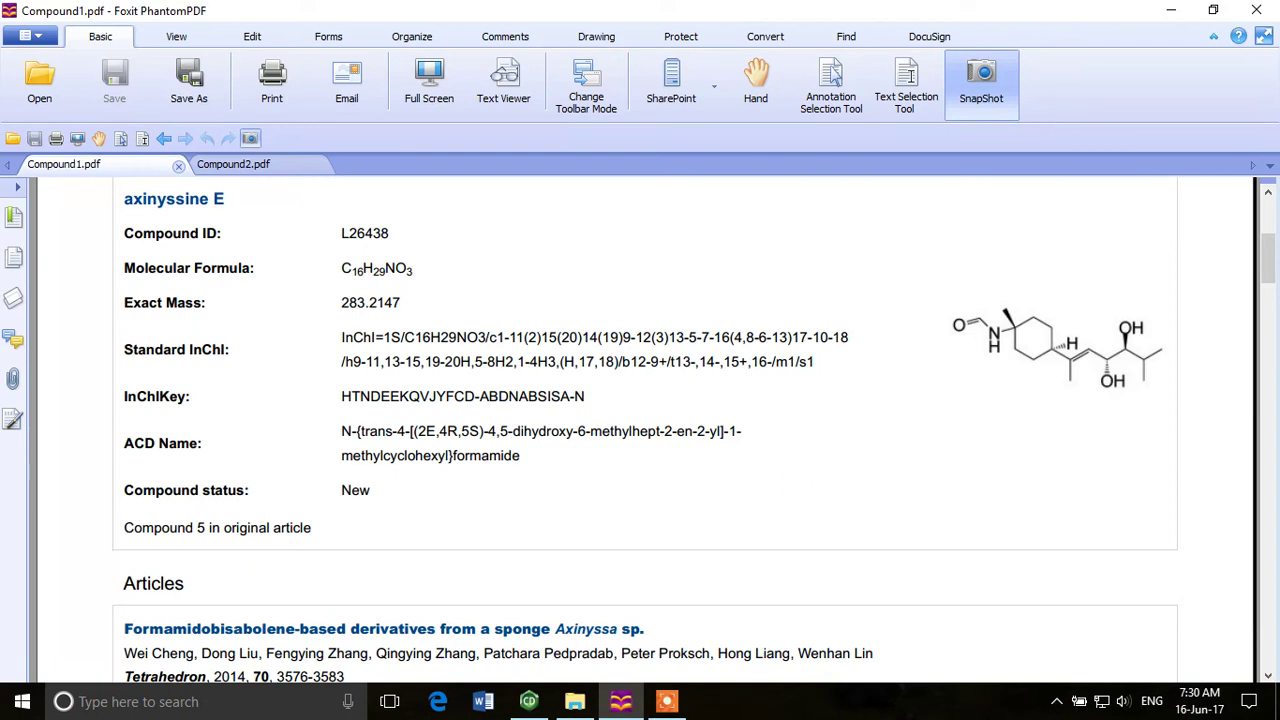
left_click(980, 85)
left_click_drag(946, 294, 1170, 399)
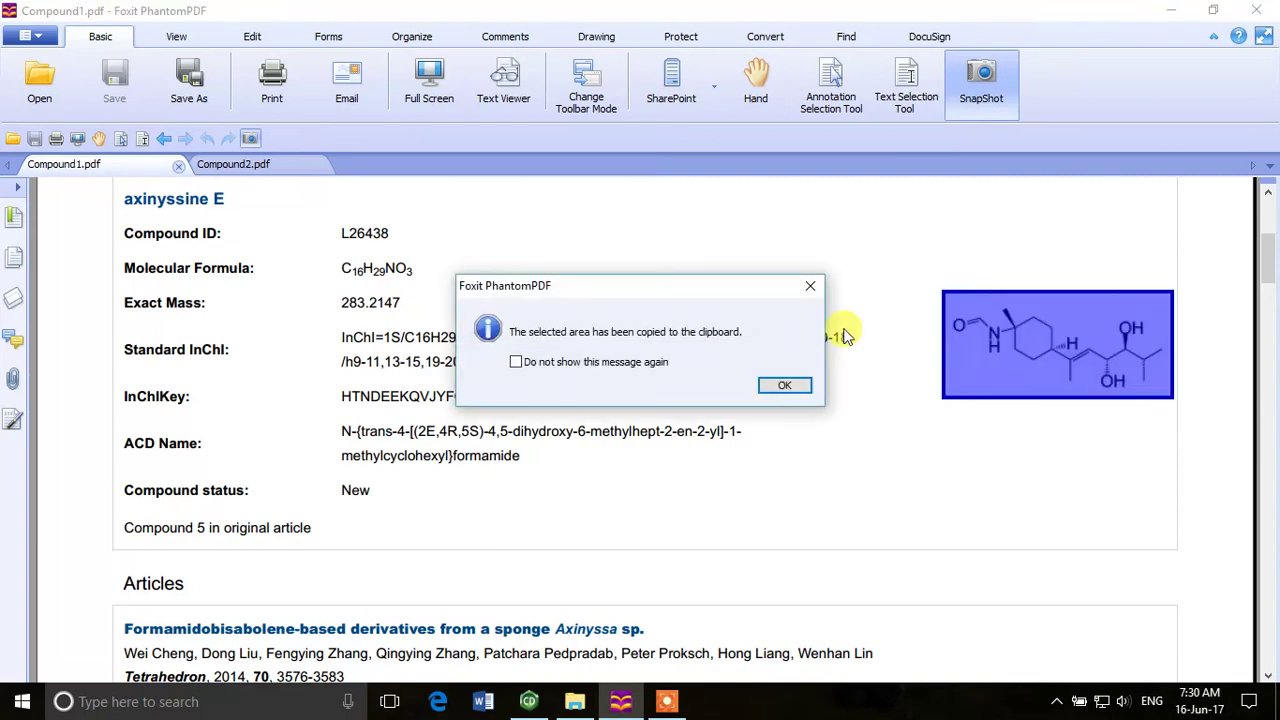
left_click(785, 386)
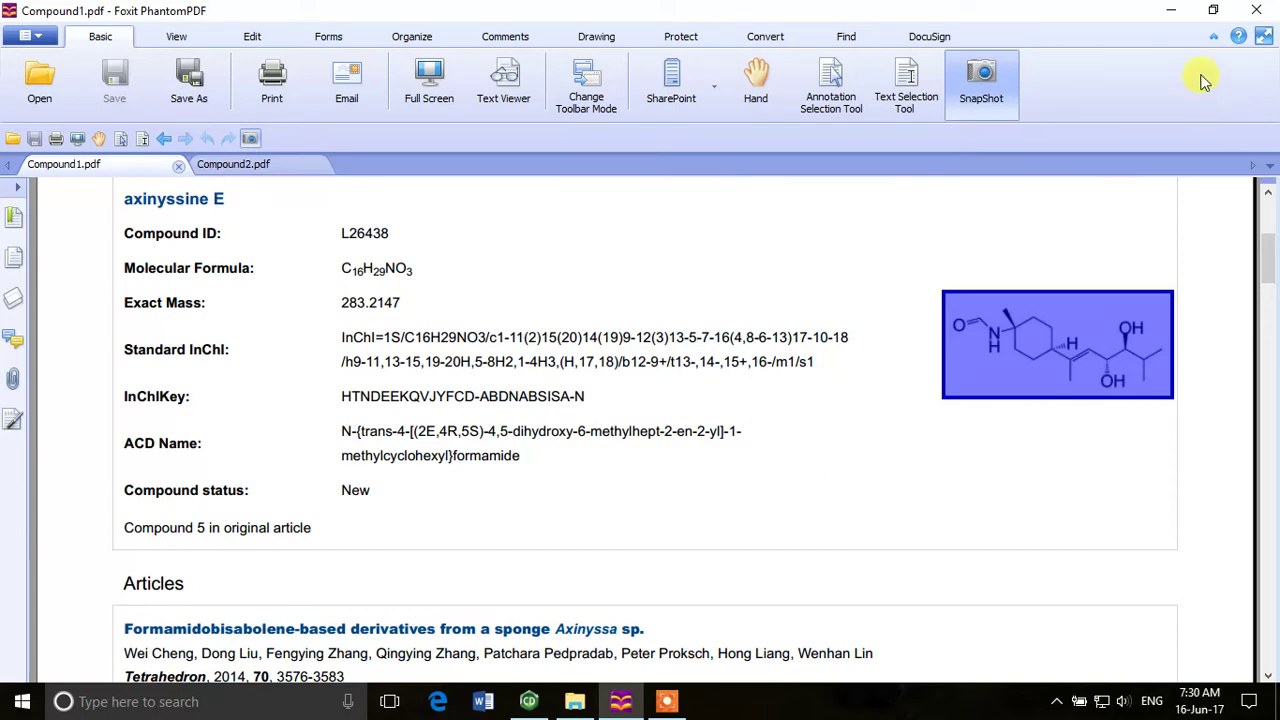
left_click(1172, 12)
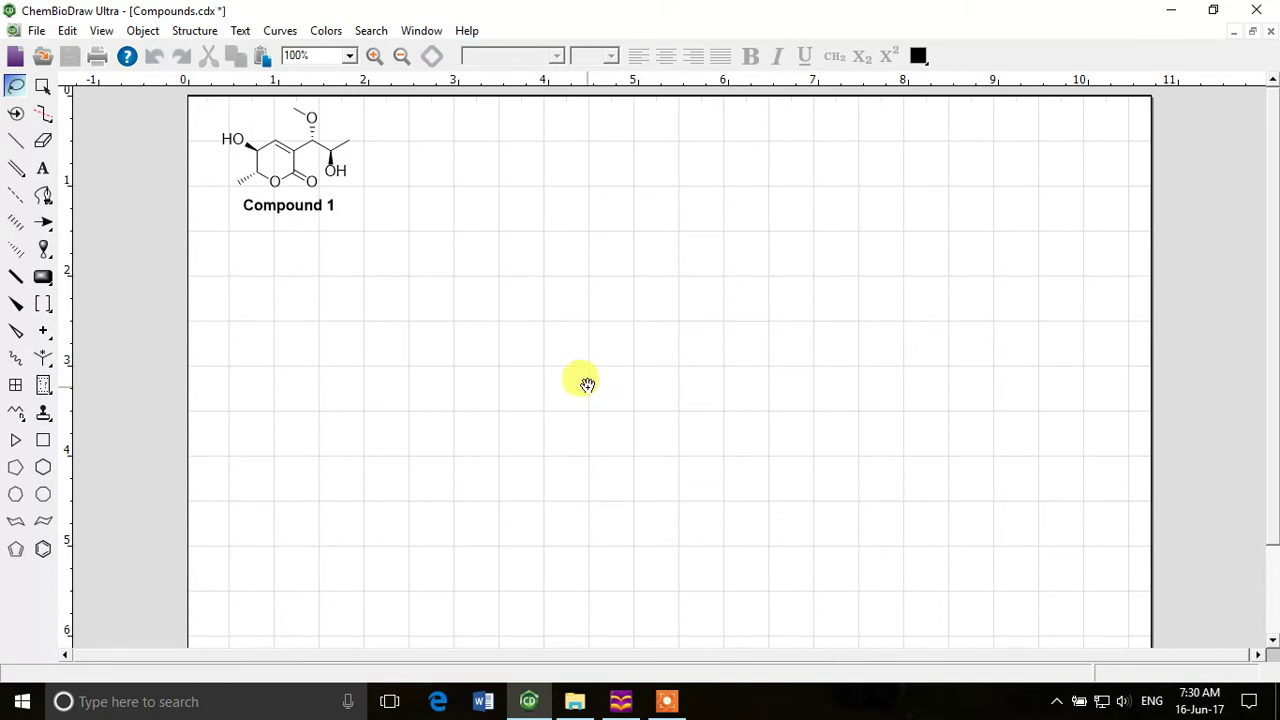
Step: Paste the axinyssine E image and move it to the page's top right
key("ctrl+v")
left_click_drag(629, 380, 844, 216)
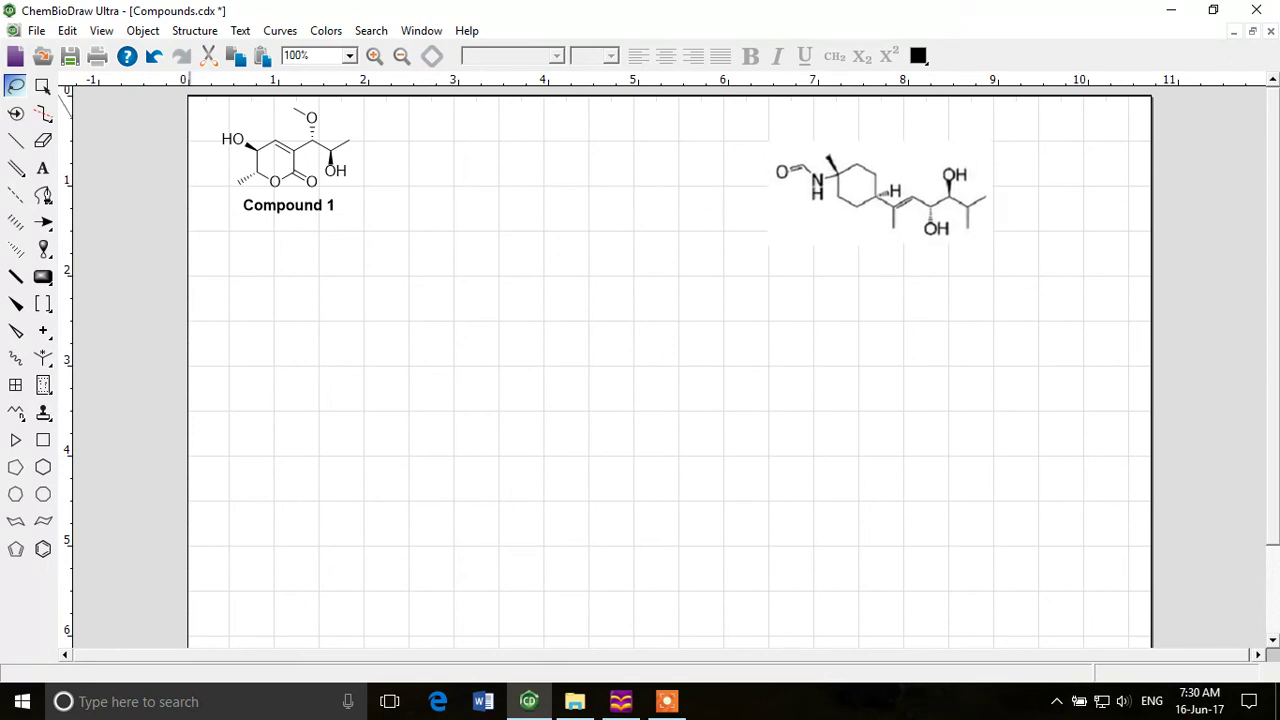
left_click(424, 370)
left_click(923, 238)
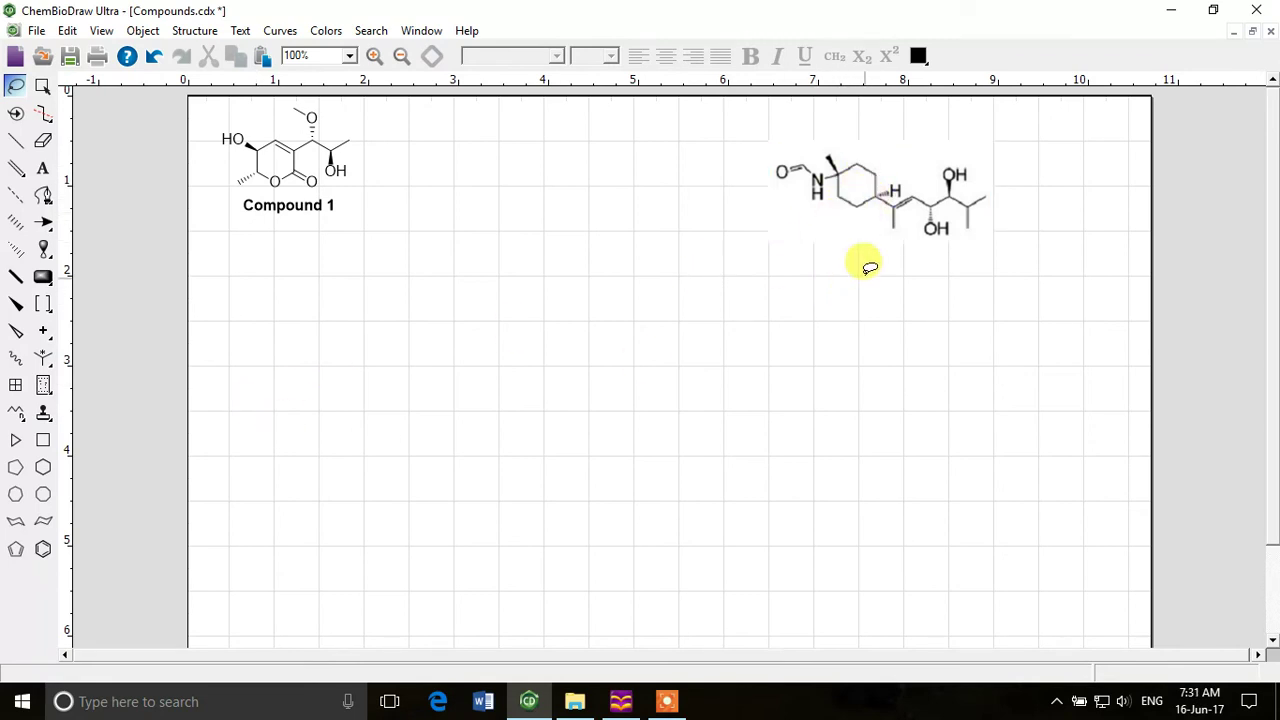
Step: Place a cyclohexane ring and draw a side chain with a methyl branch off its lower-right corner
left_click(43, 467)
left_click(574, 347)
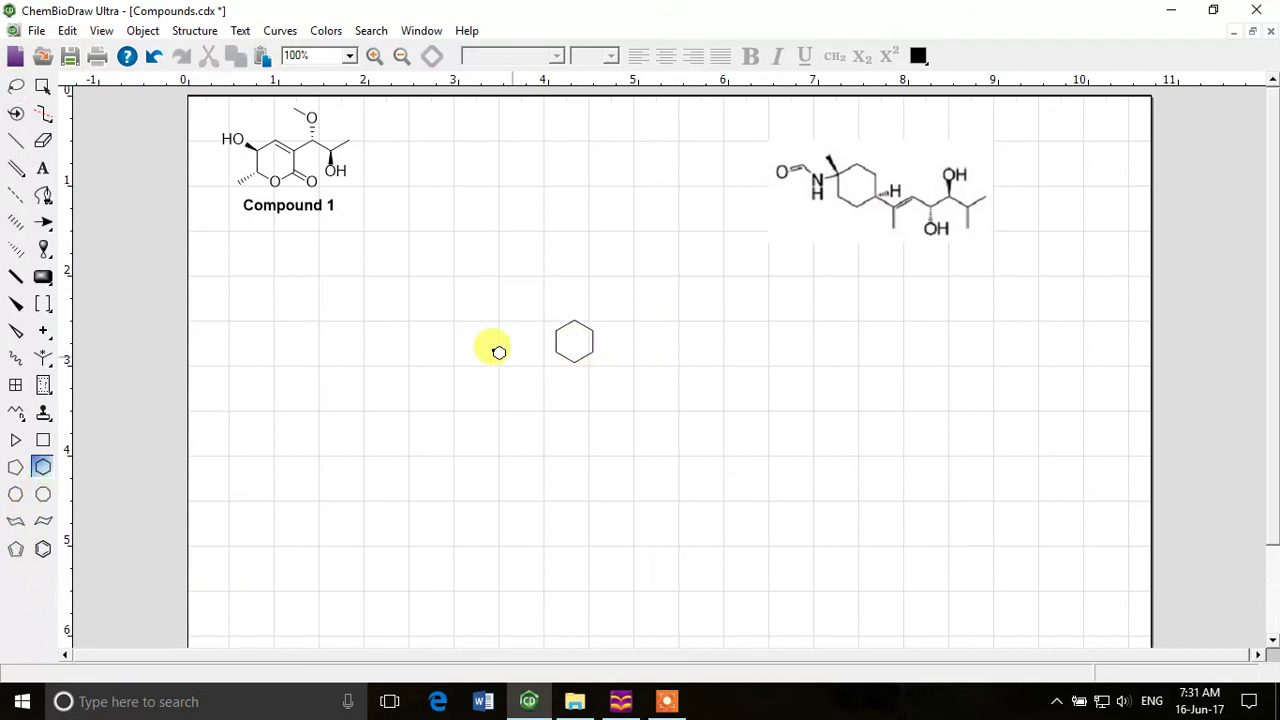
left_click(16, 141)
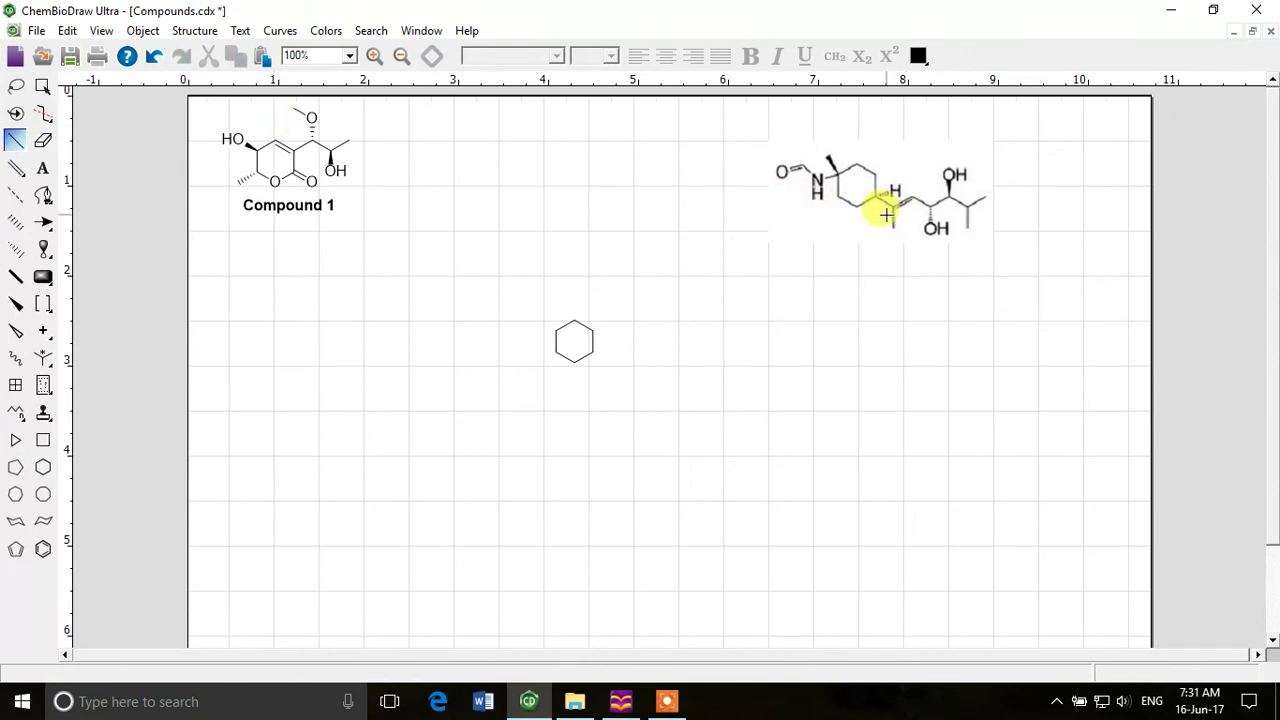
left_click(590, 354)
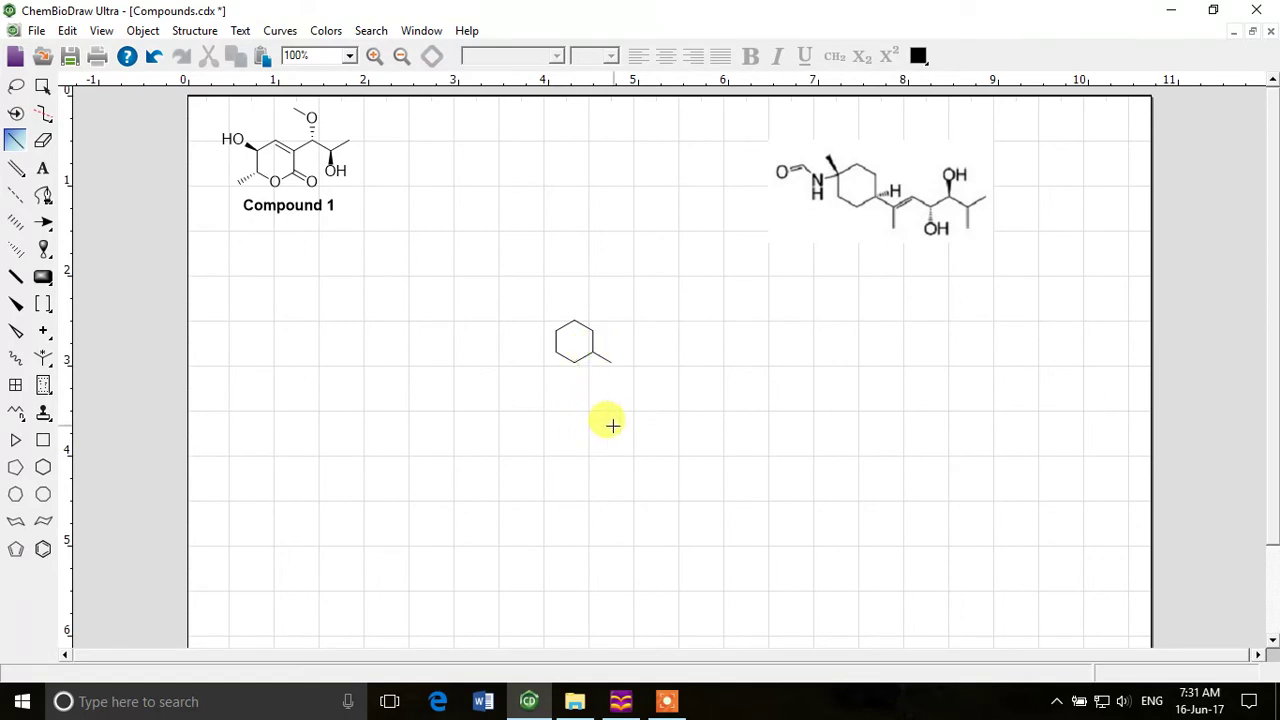
left_click(612, 368)
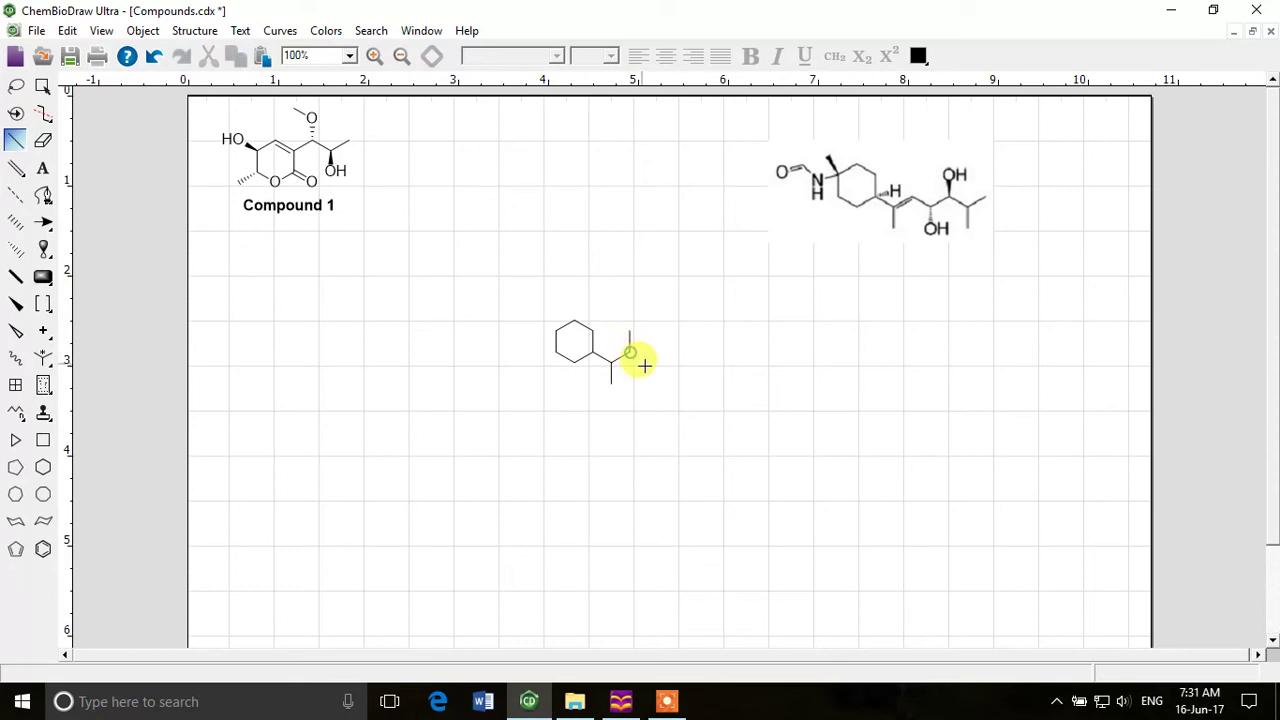
left_click(630, 349)
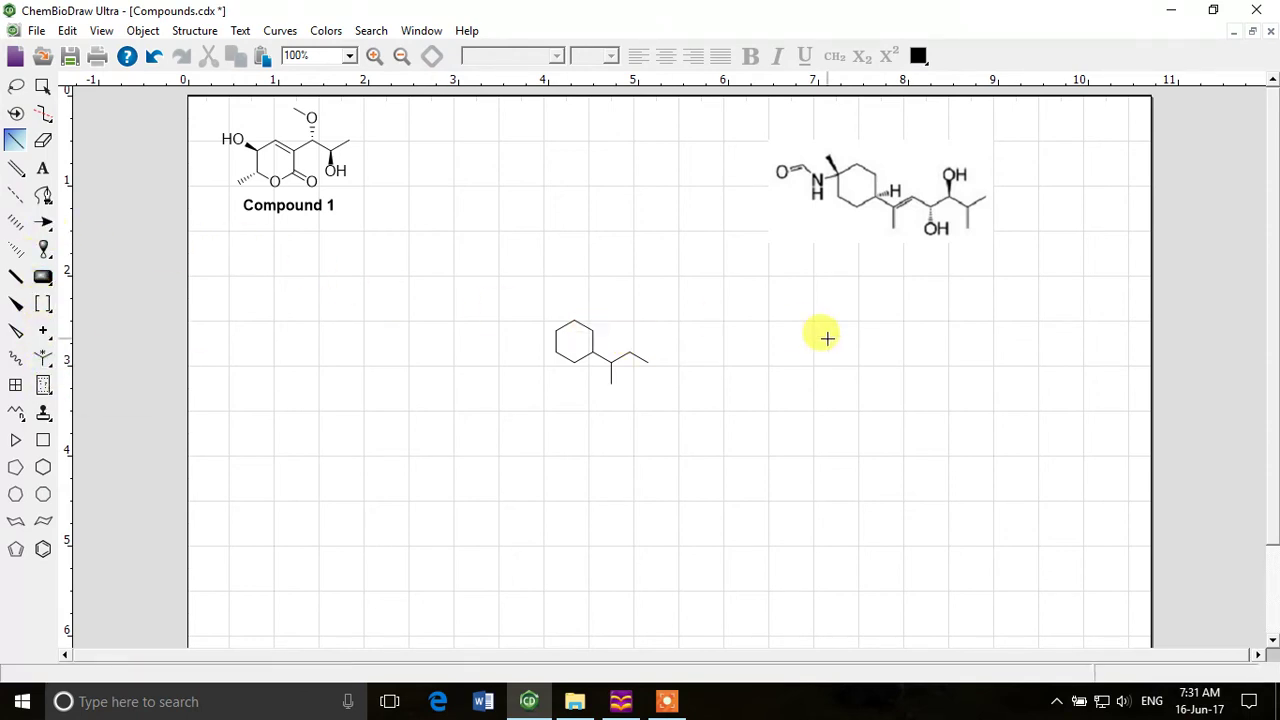
Step: Turn the first chain bond into a double bond and extend the chain, removing a stray bond
left_click(619, 359)
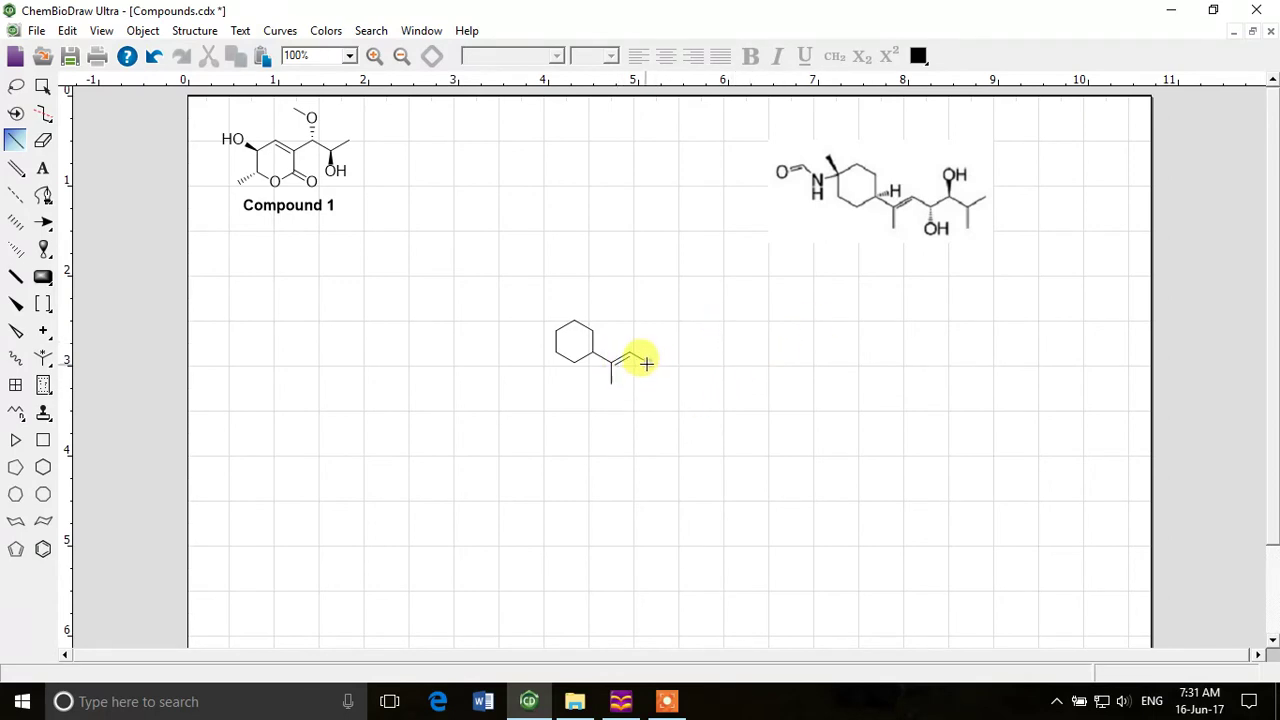
left_click(648, 361)
left_click(648, 361)
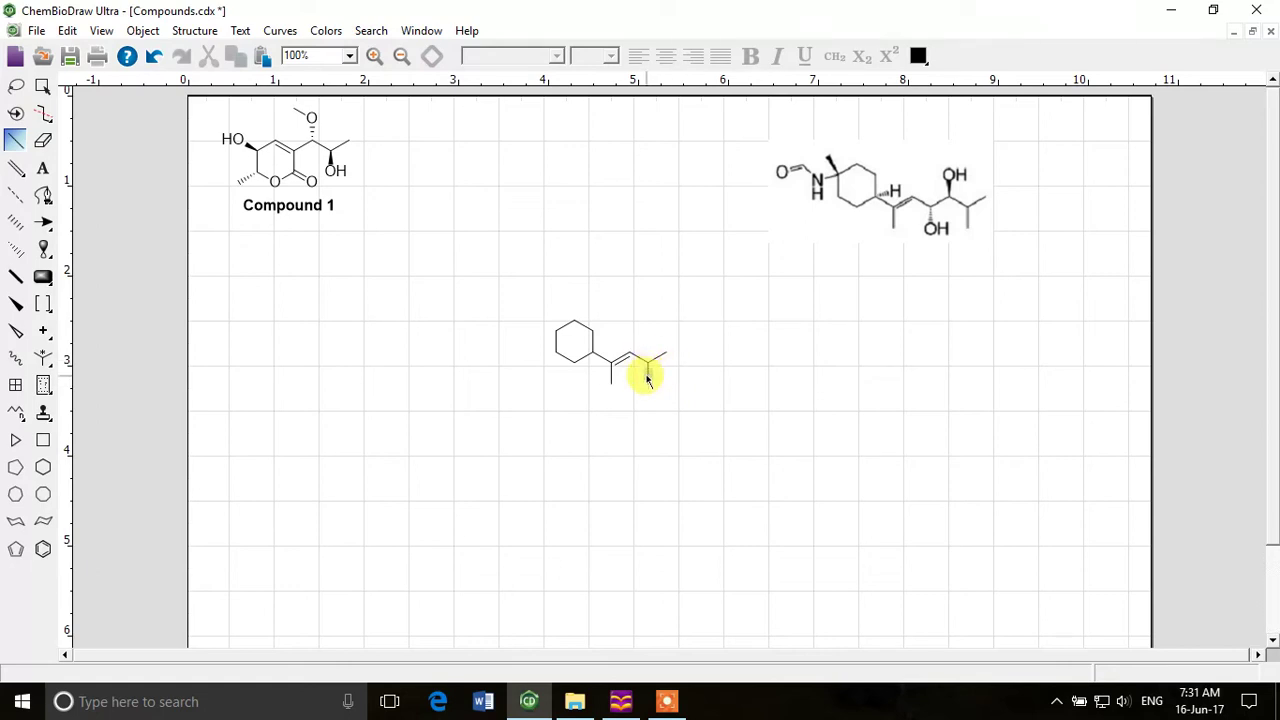
left_click_drag(648, 378, 662, 352)
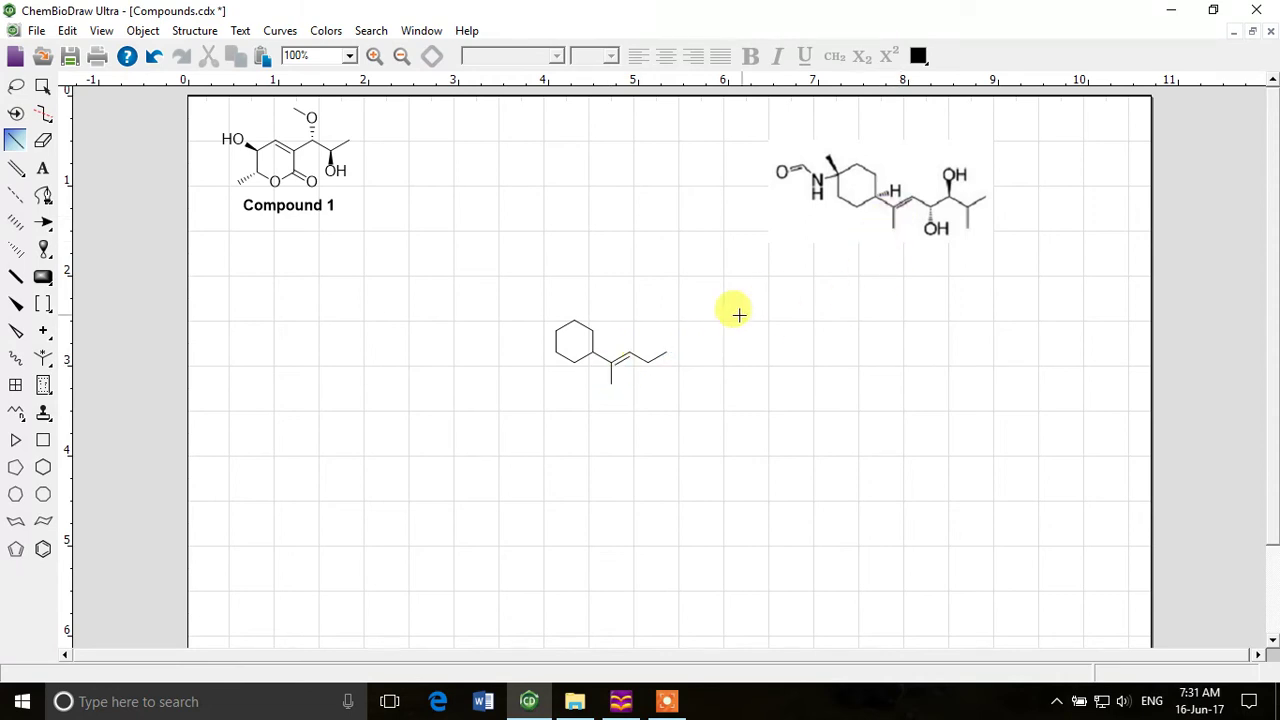
Step: Extend the zigzag chain, delete unwanted branches, and add a downward methyl branch
left_click(665, 351)
left_click(665, 351)
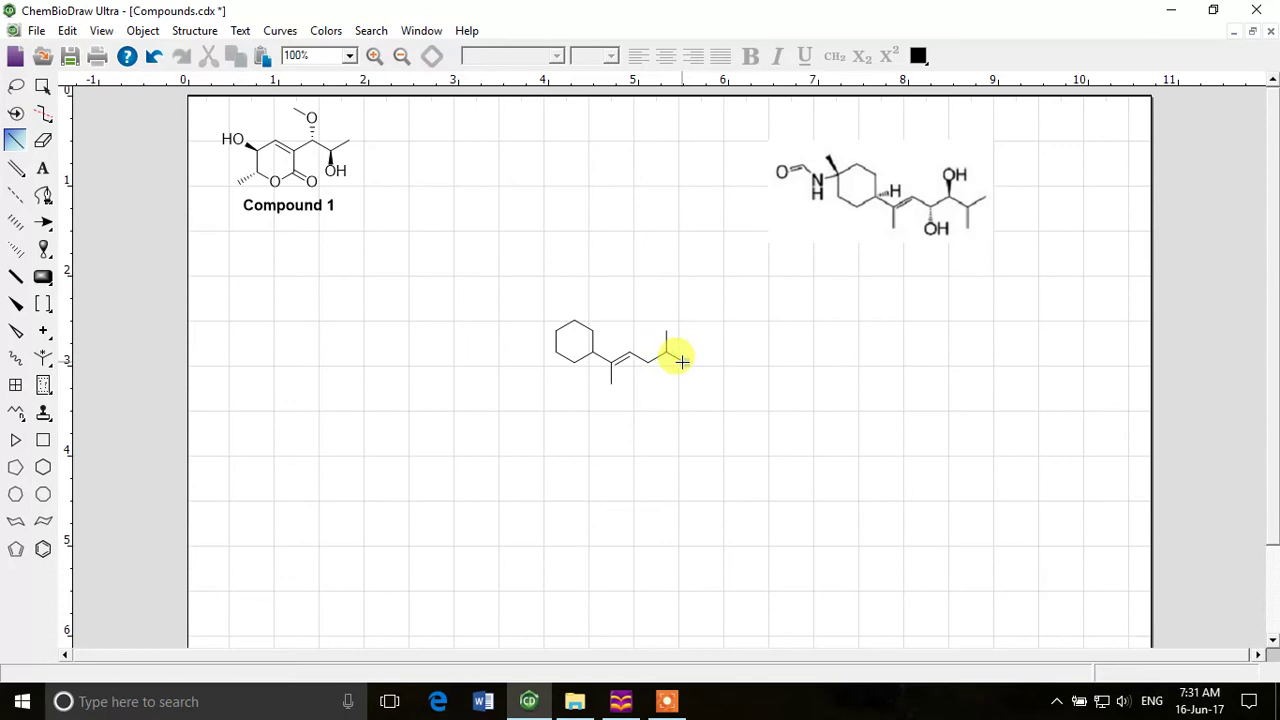
left_click(684, 360)
left_click(685, 361)
left_click(702, 350)
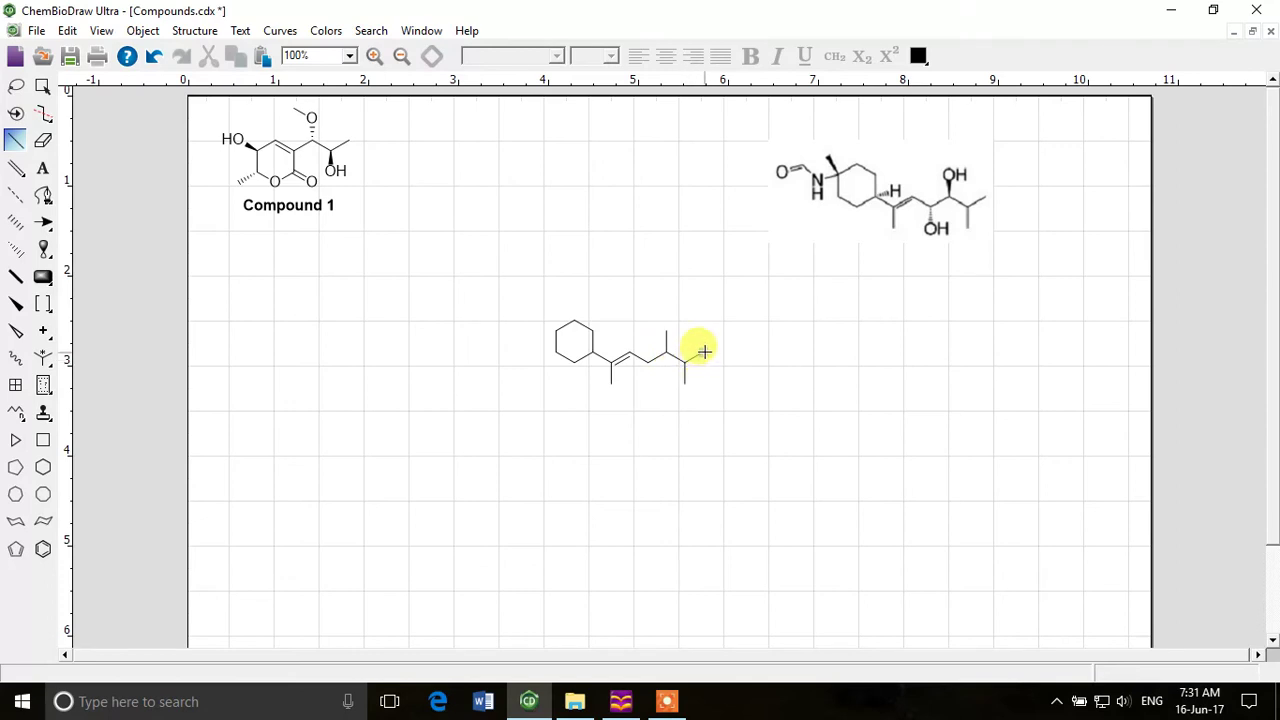
left_click(702, 349)
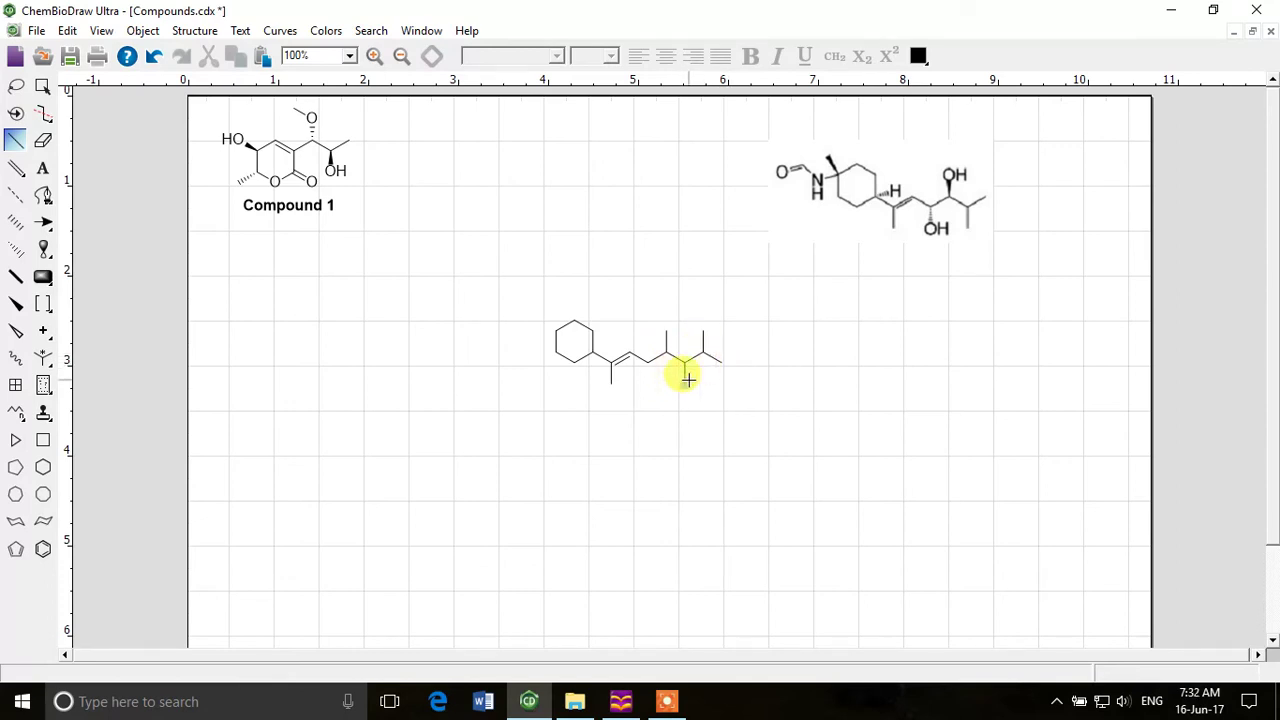
key("Delete")
key("Delete")
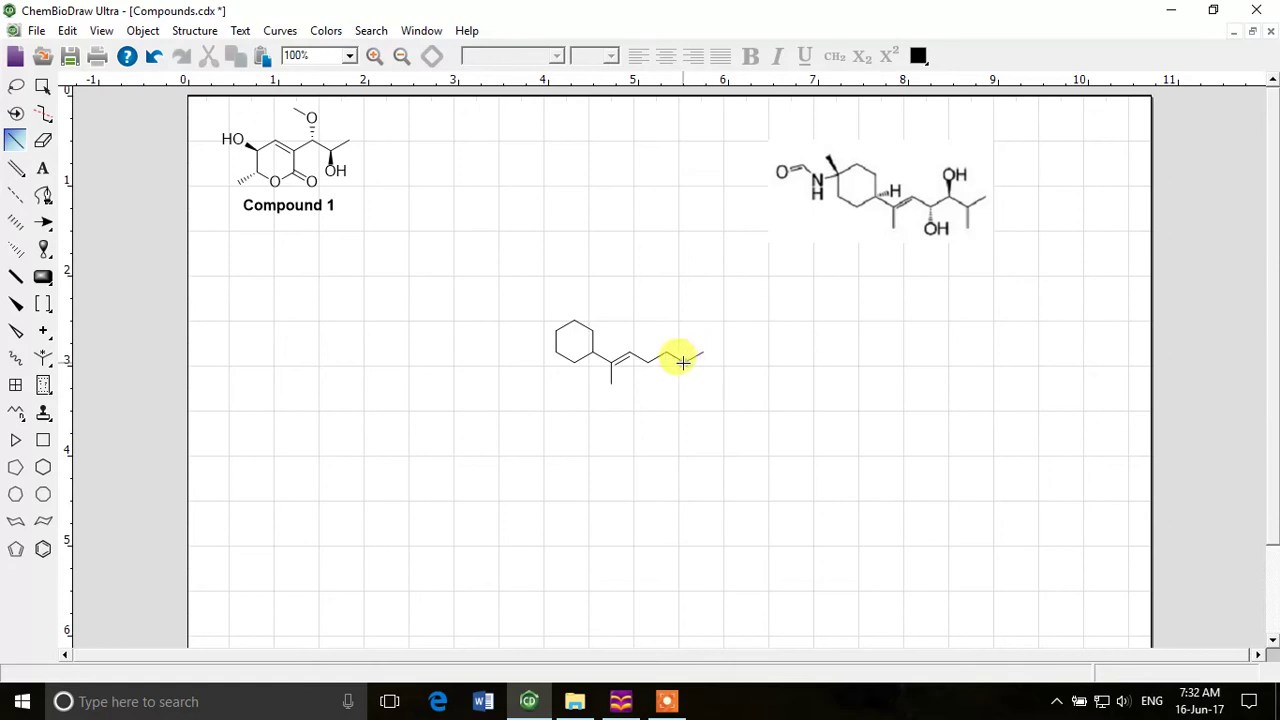
left_click(684, 361)
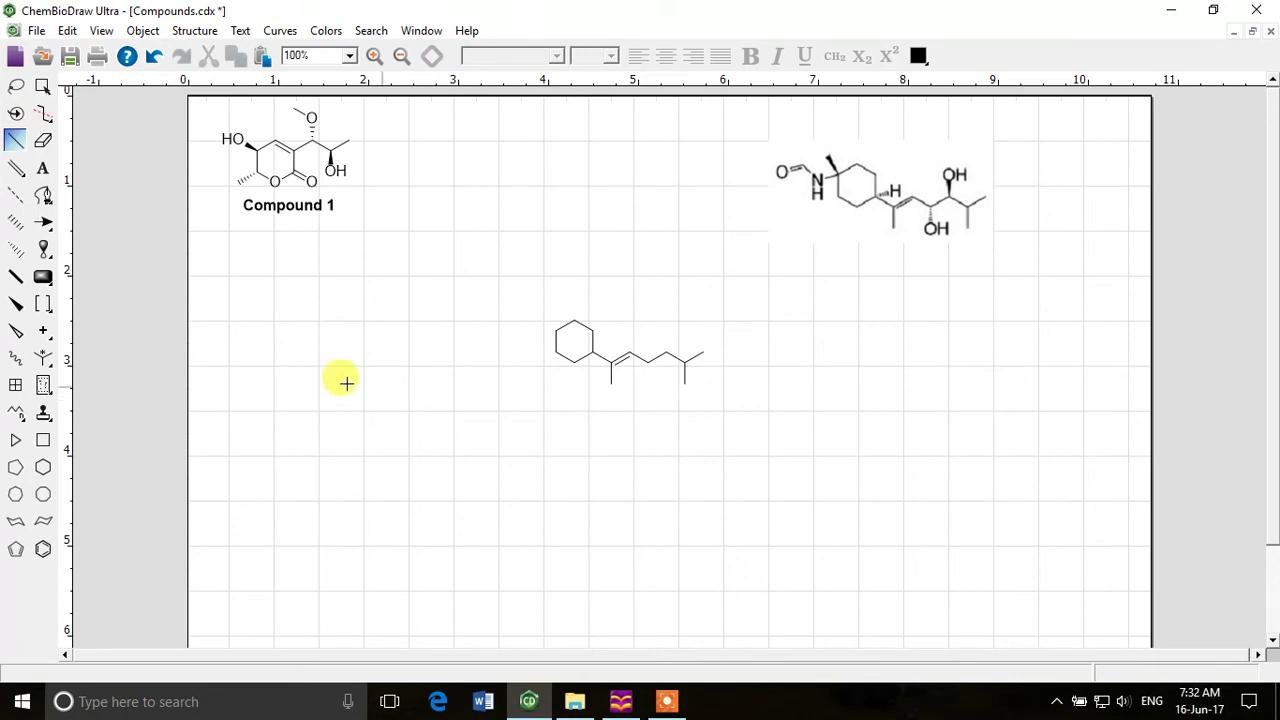
Step: Add hashed and wedge stereo bonds on the chain carbons and the ring–chain junction
left_click(15, 249)
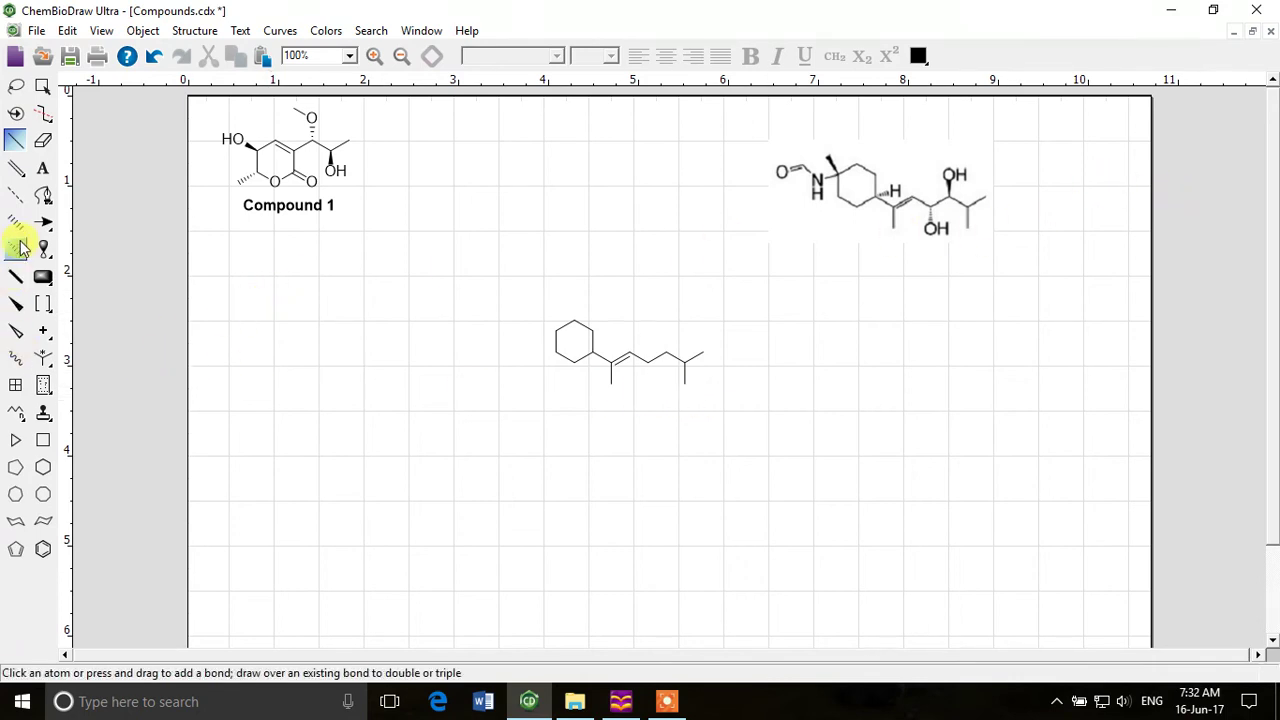
left_click(647, 356)
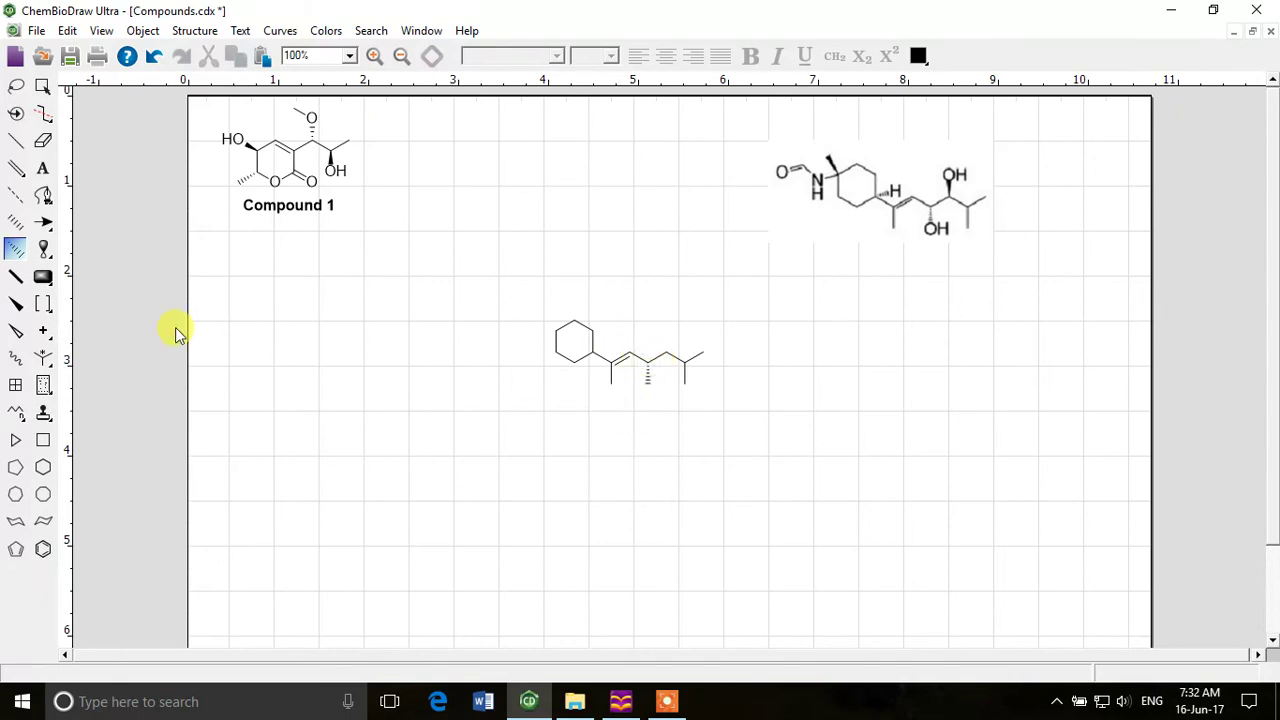
left_click(15, 302)
left_click(667, 351)
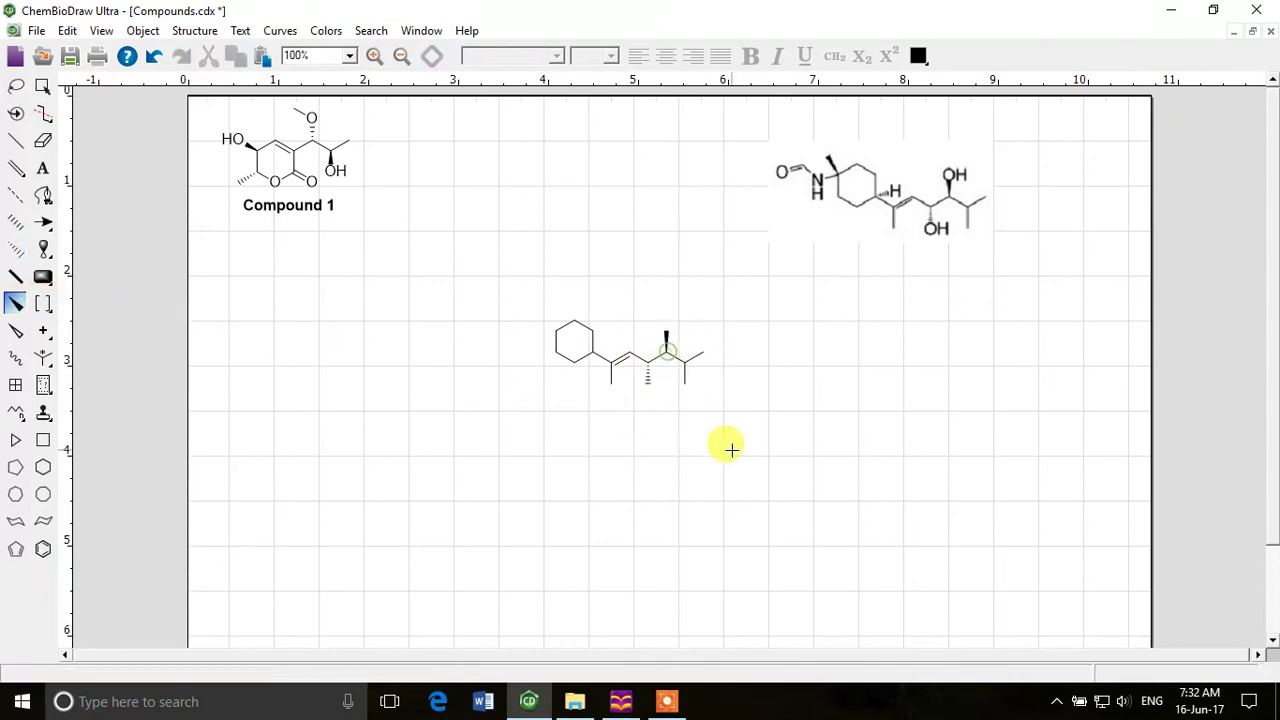
left_click(15, 249)
left_click(593, 348)
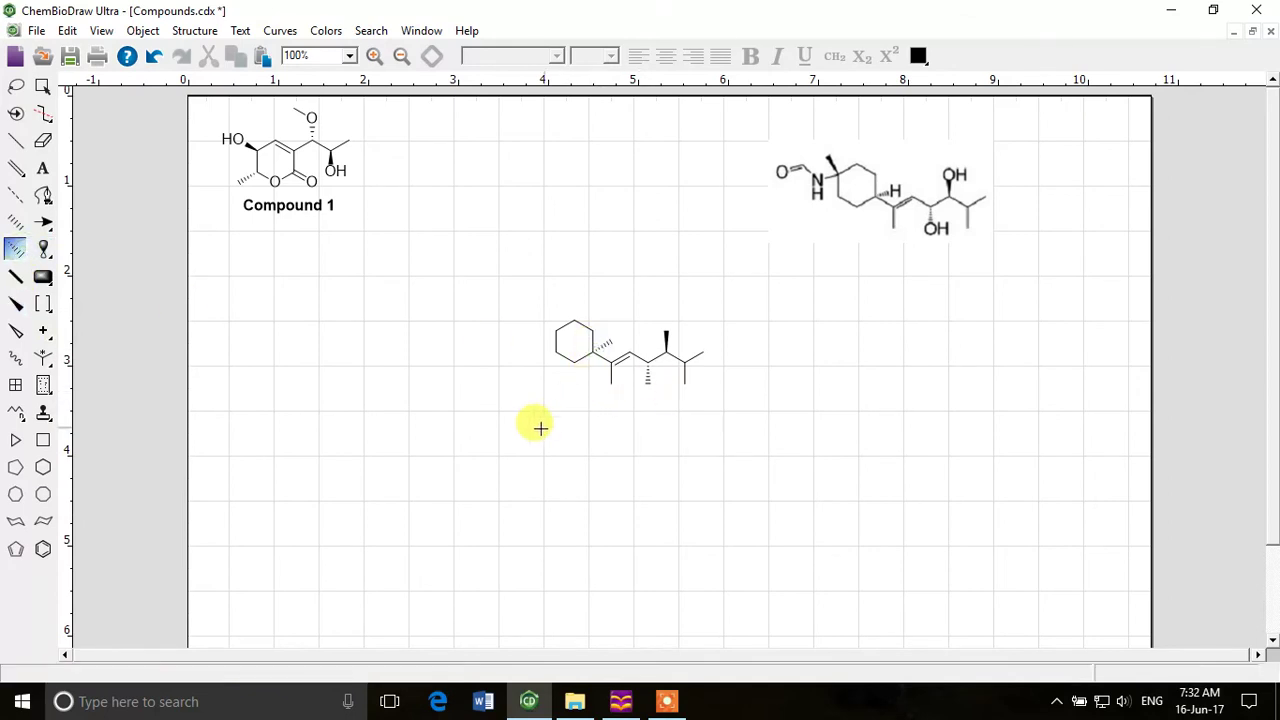
Step: Add two bonds on the ring's upper-left carbon, making the vertical methyl a bold wedge
left_click(43, 140)
key("b")
left_click(555, 323)
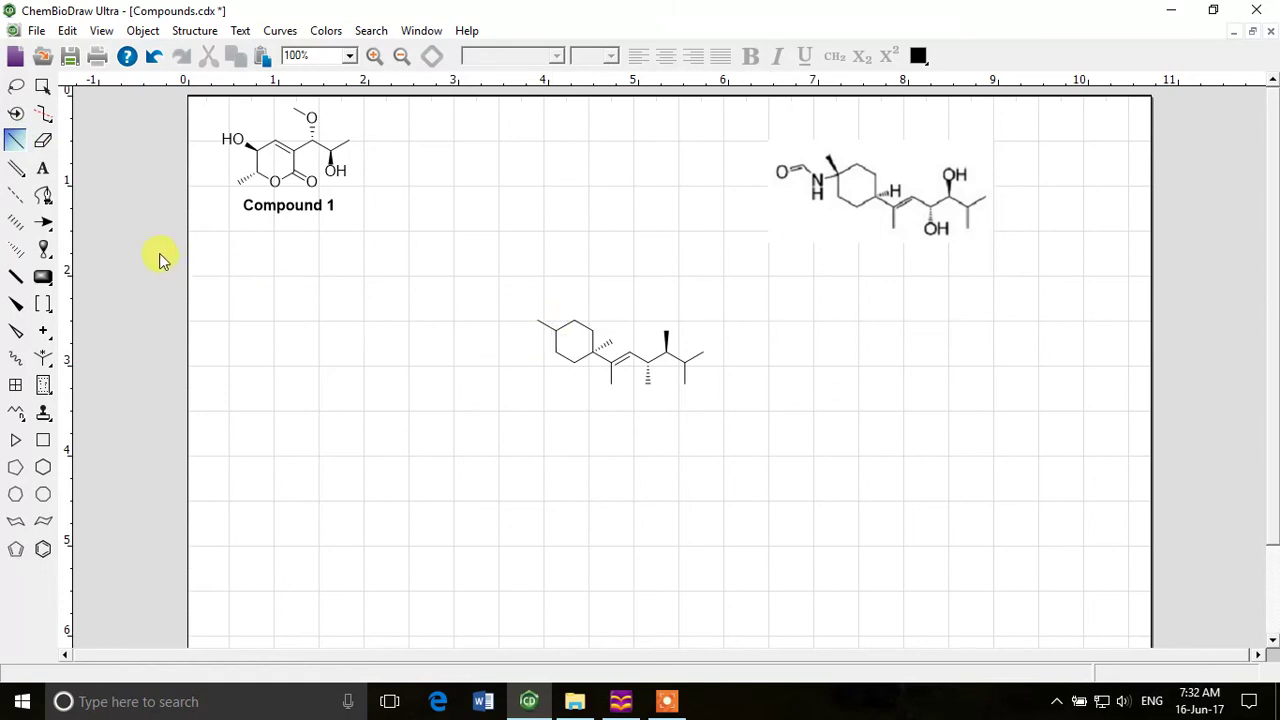
left_click(543, 333)
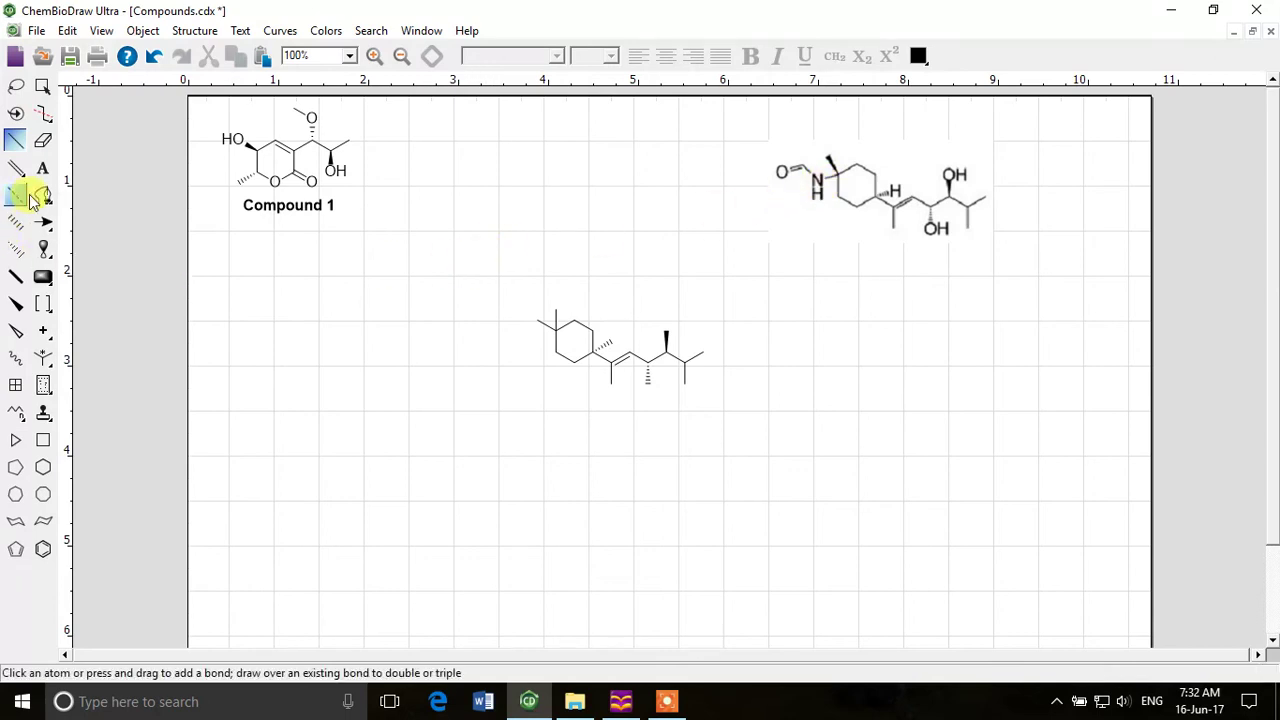
left_click(15, 305)
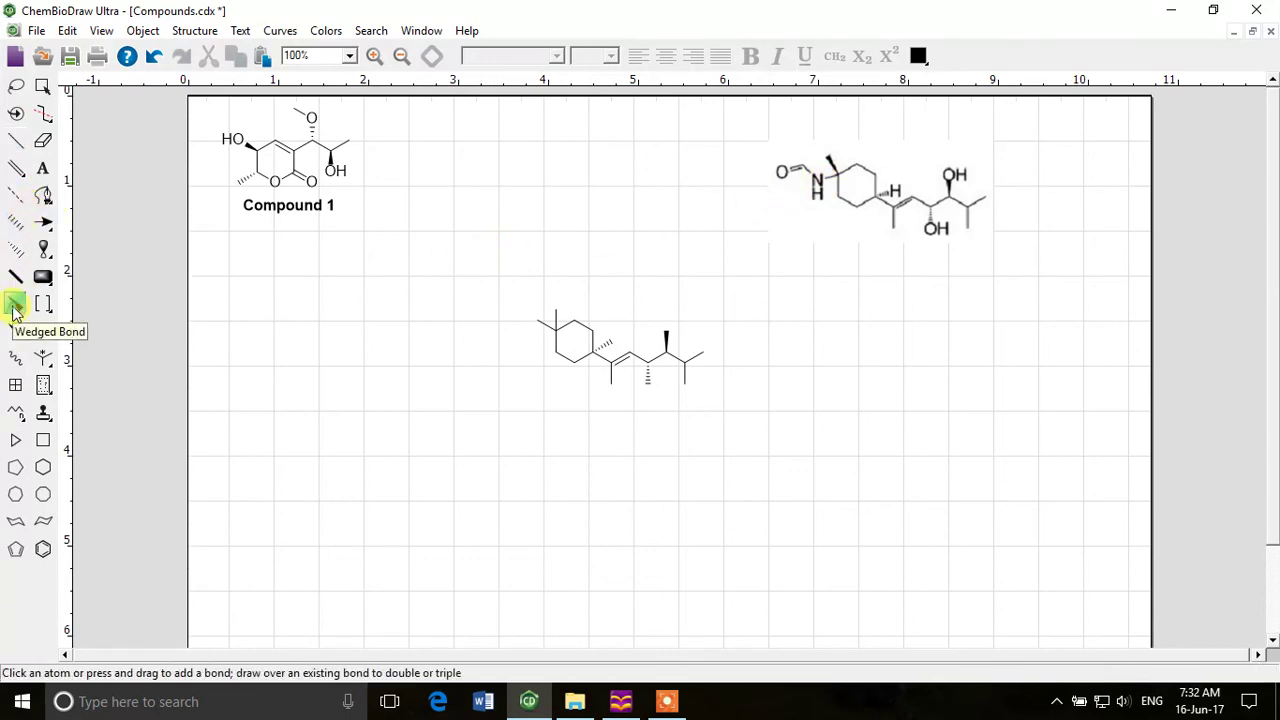
left_click(557, 321)
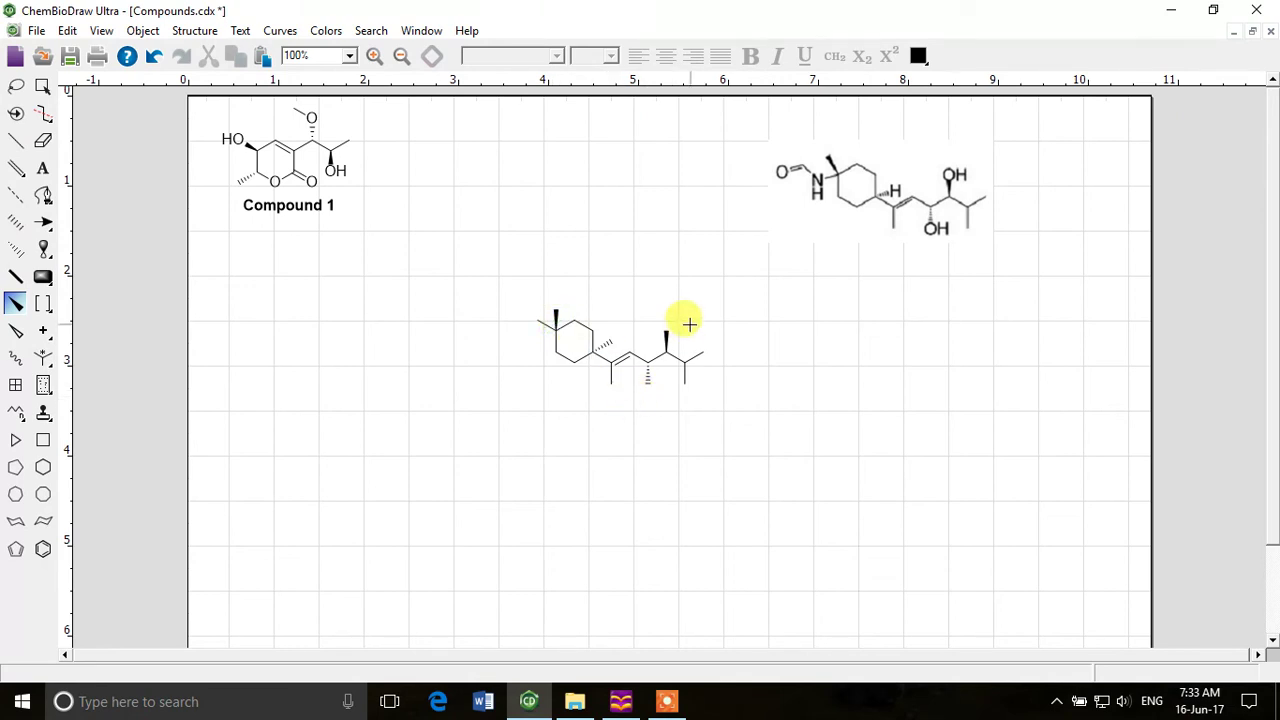
Step: Draw the ring's side chain ending in a terminal double bond
left_click(15, 140)
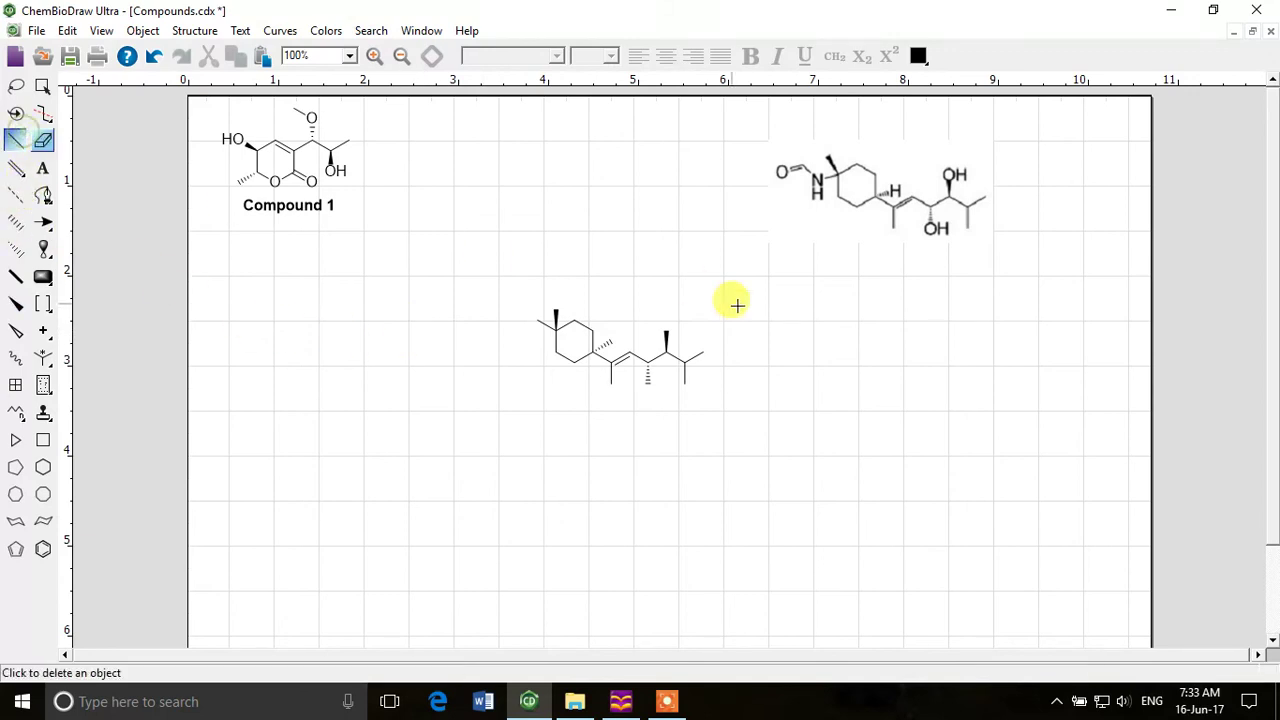
left_click(537, 321)
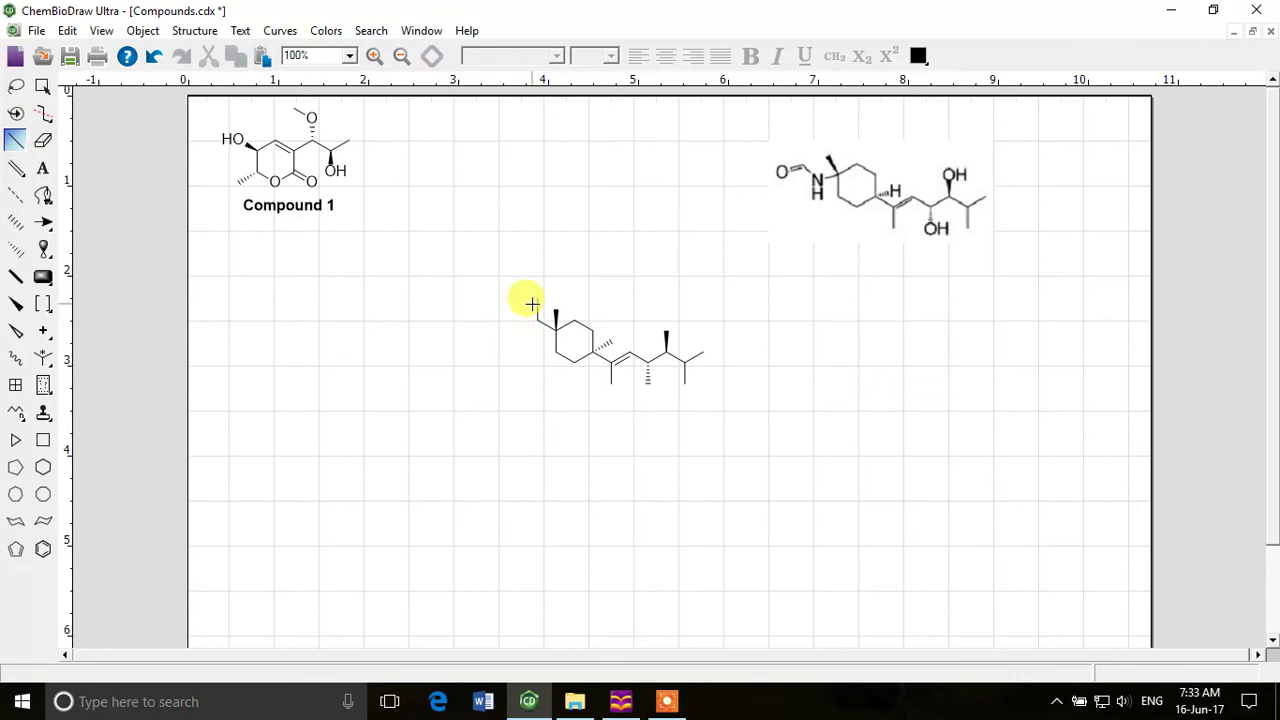
mouse_move(537, 298)
left_mouse_down()
mouse_move(517, 294)
mouse_move(578, 288)
left_mouse_up()
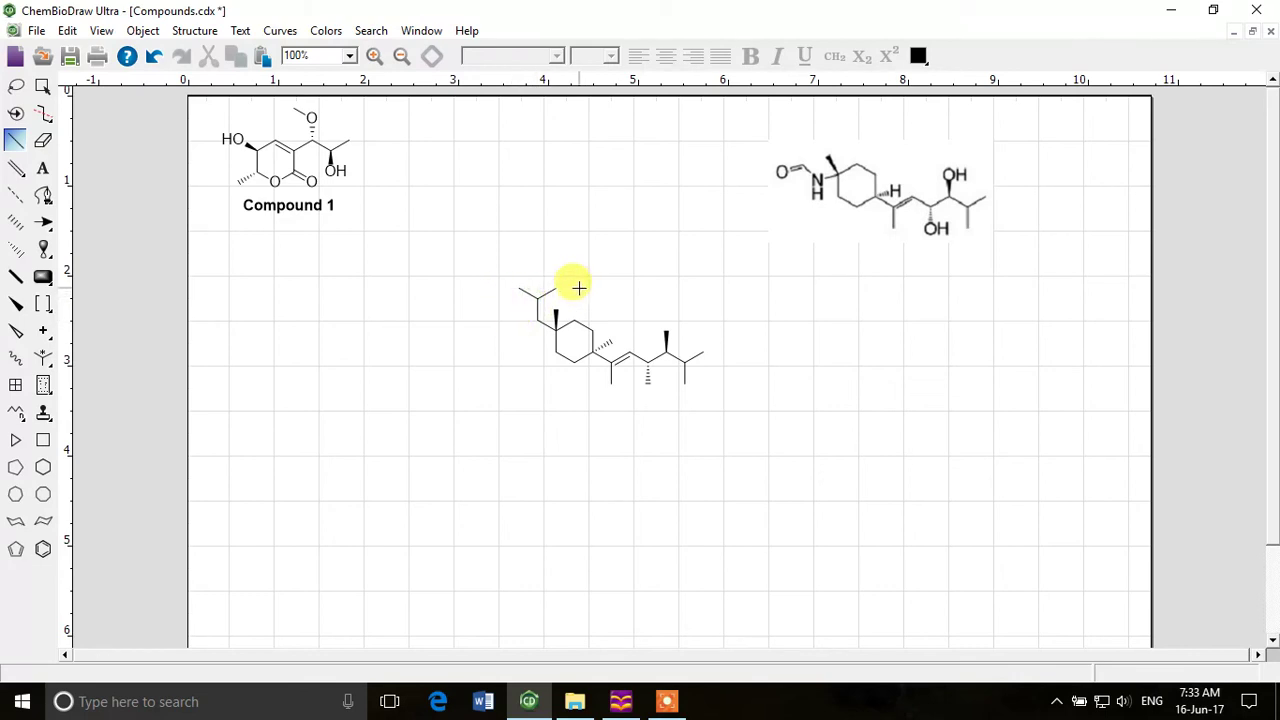
left_click(527, 295)
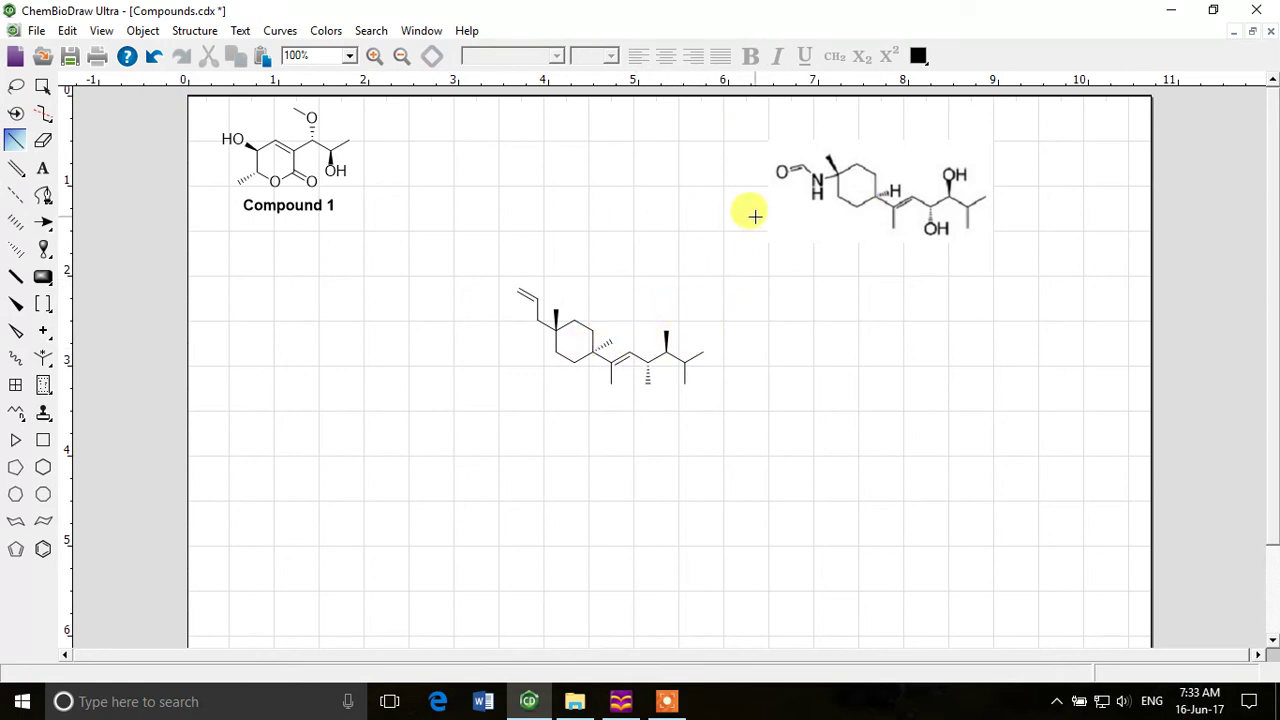
Step: Label two chain carbons OH, adding an upward wedge bond for the second OH
left_click(42, 172)
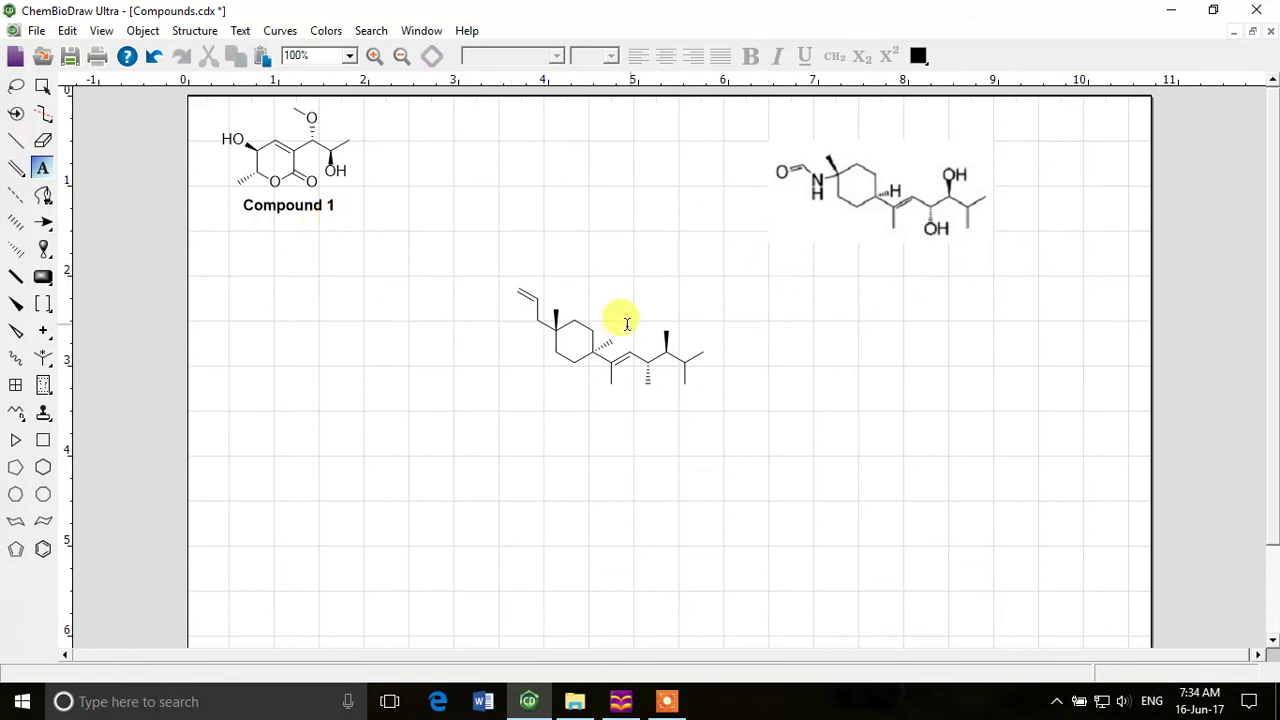
left_click(645, 383)
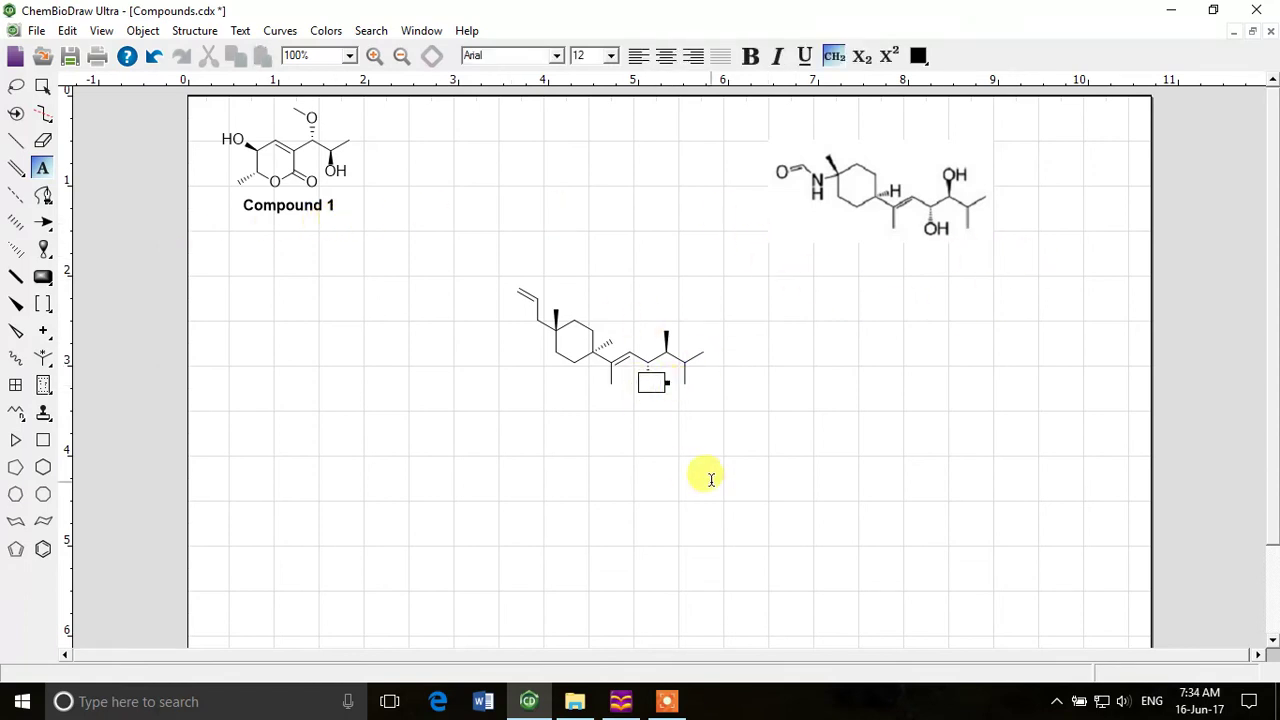
left_click(712, 448)
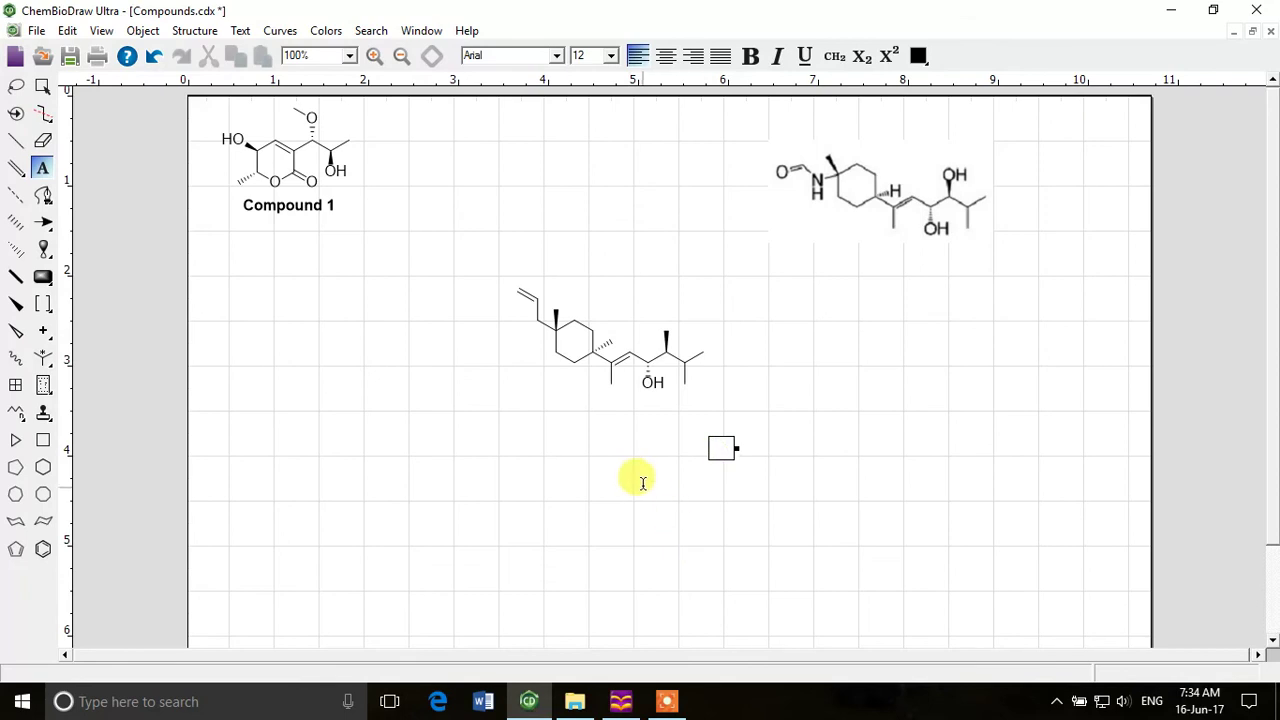
left_click(15, 86)
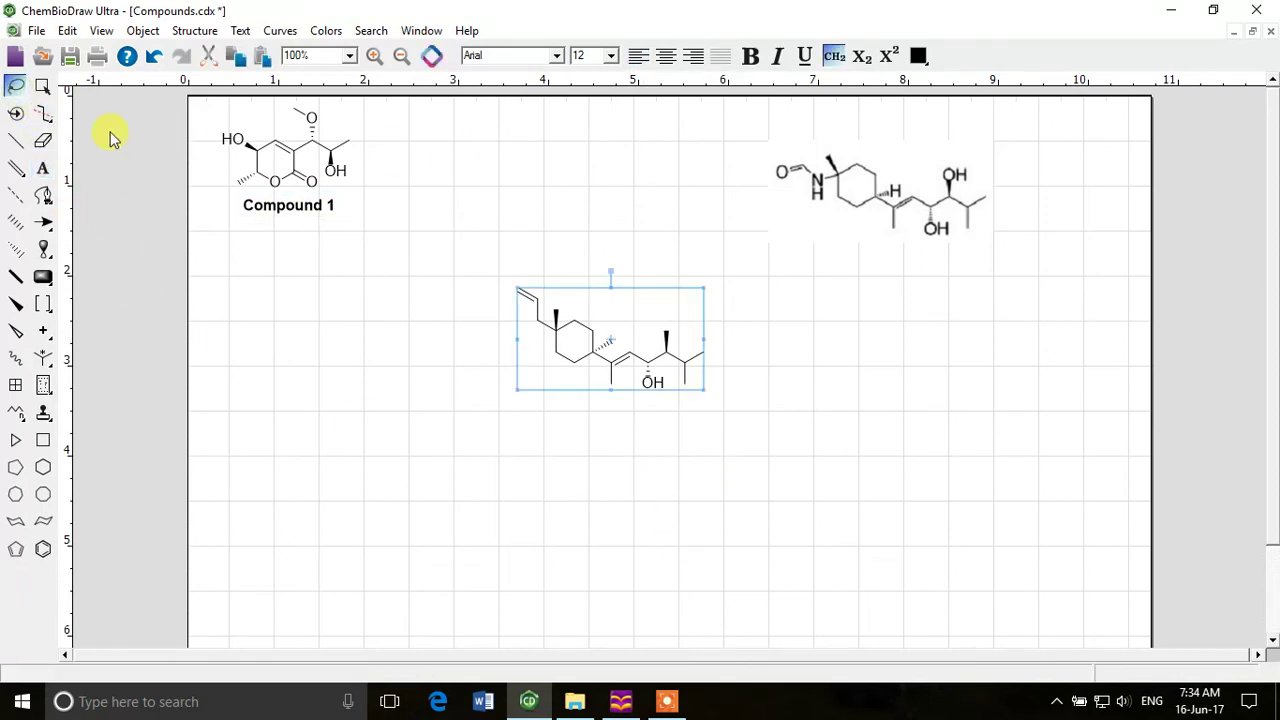
left_click(860, 340)
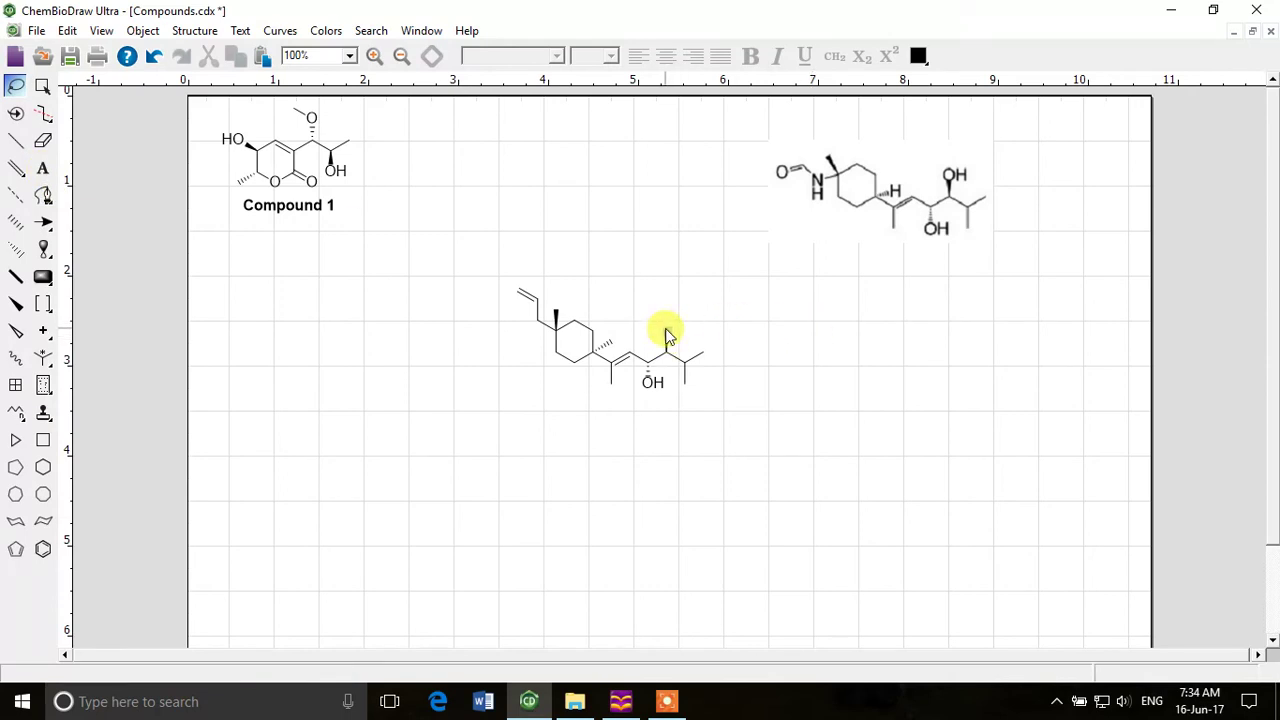
left_click(15, 140)
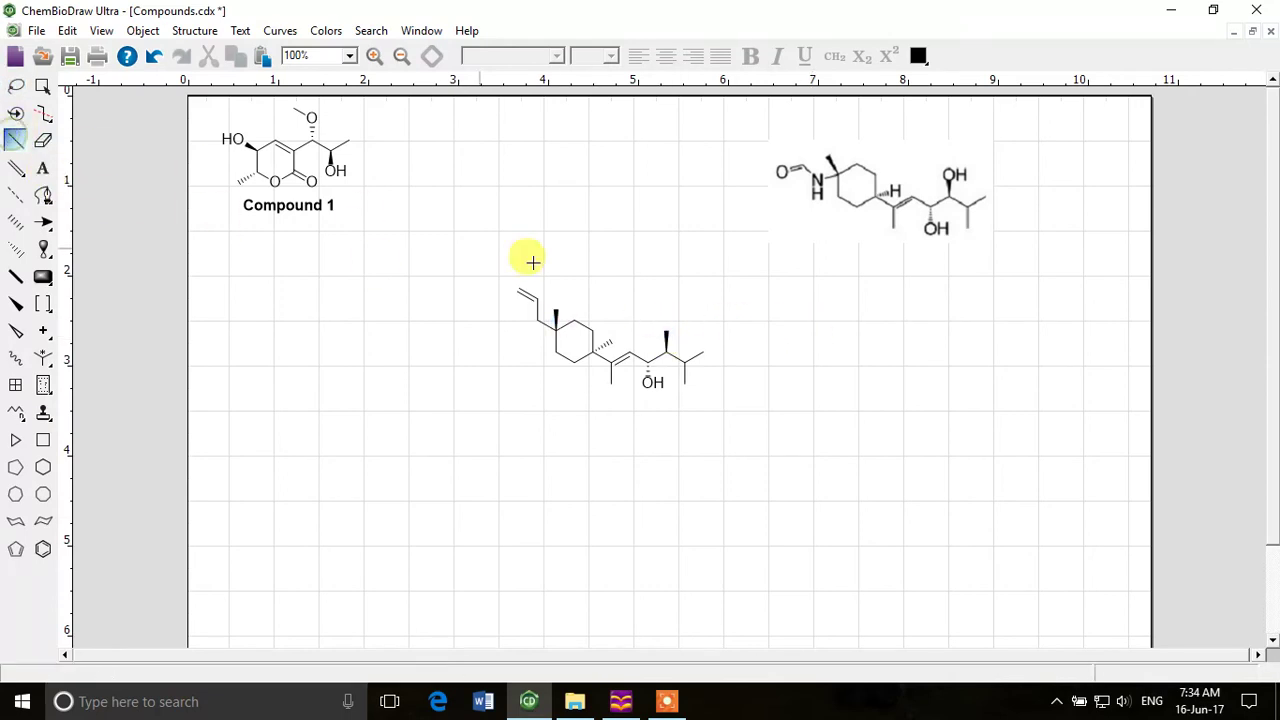
left_click_drag(666, 352, 673, 321)
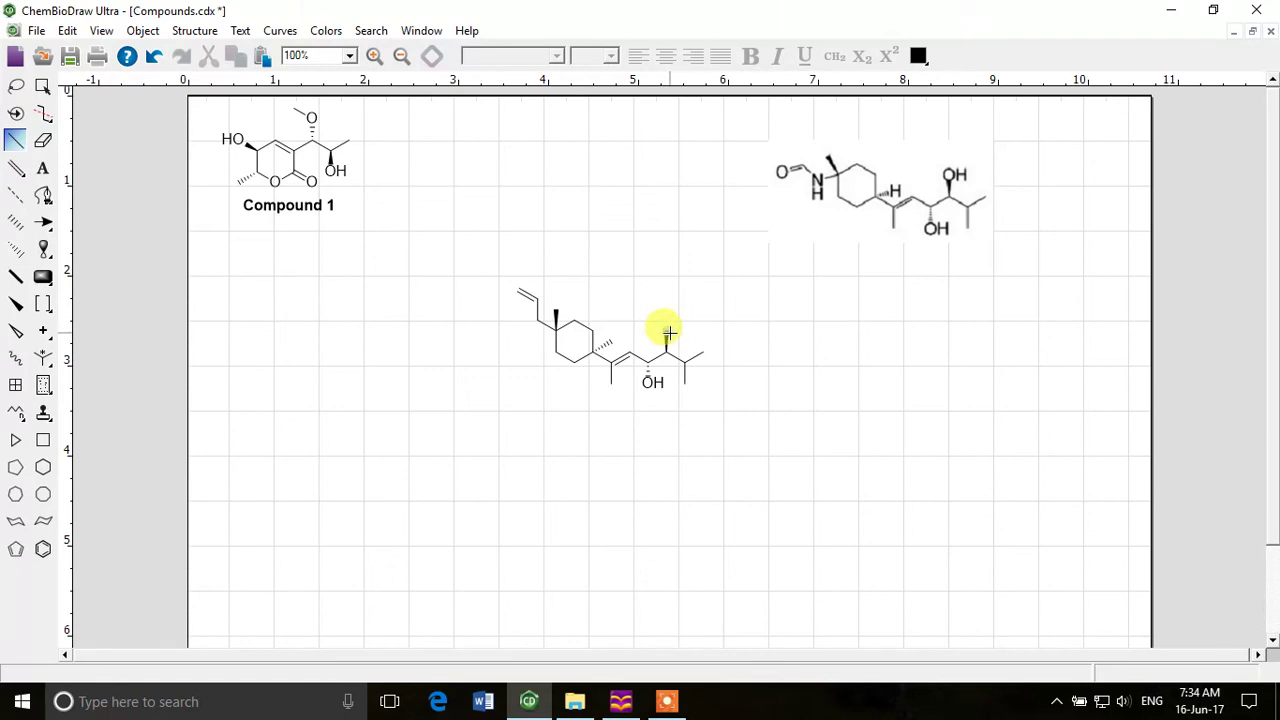
right_click(666, 332)
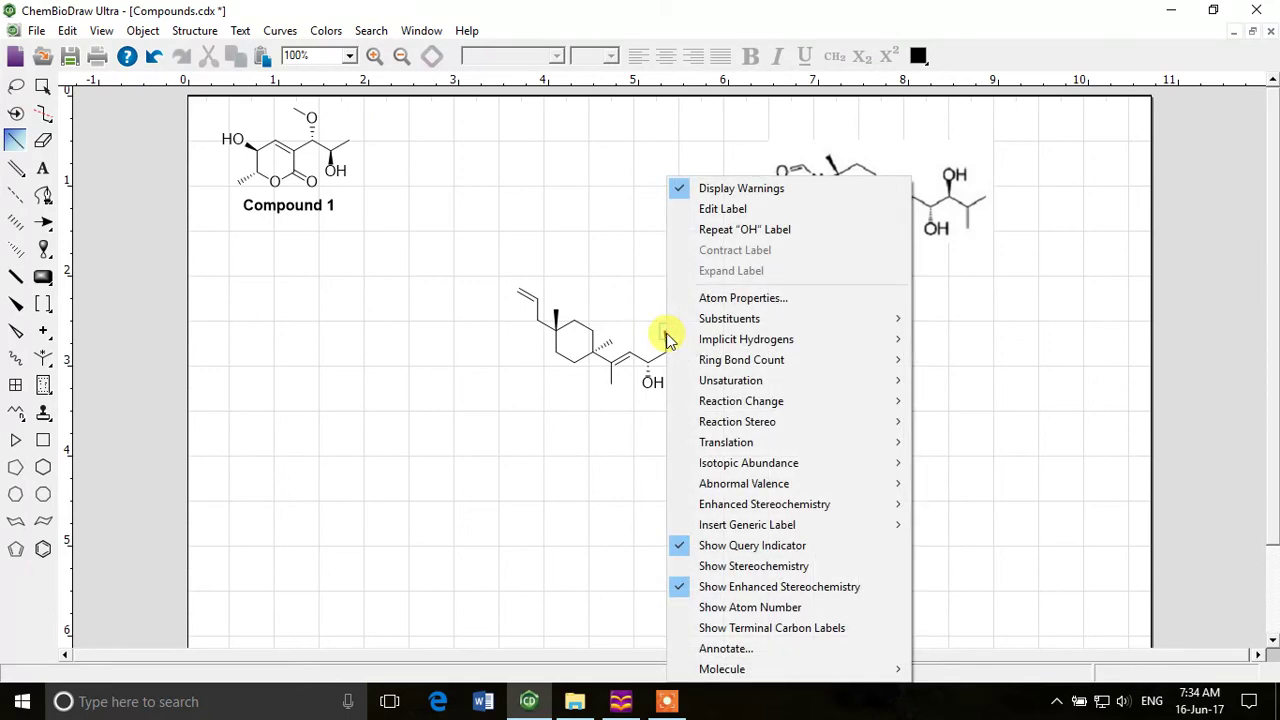
left_click(752, 229)
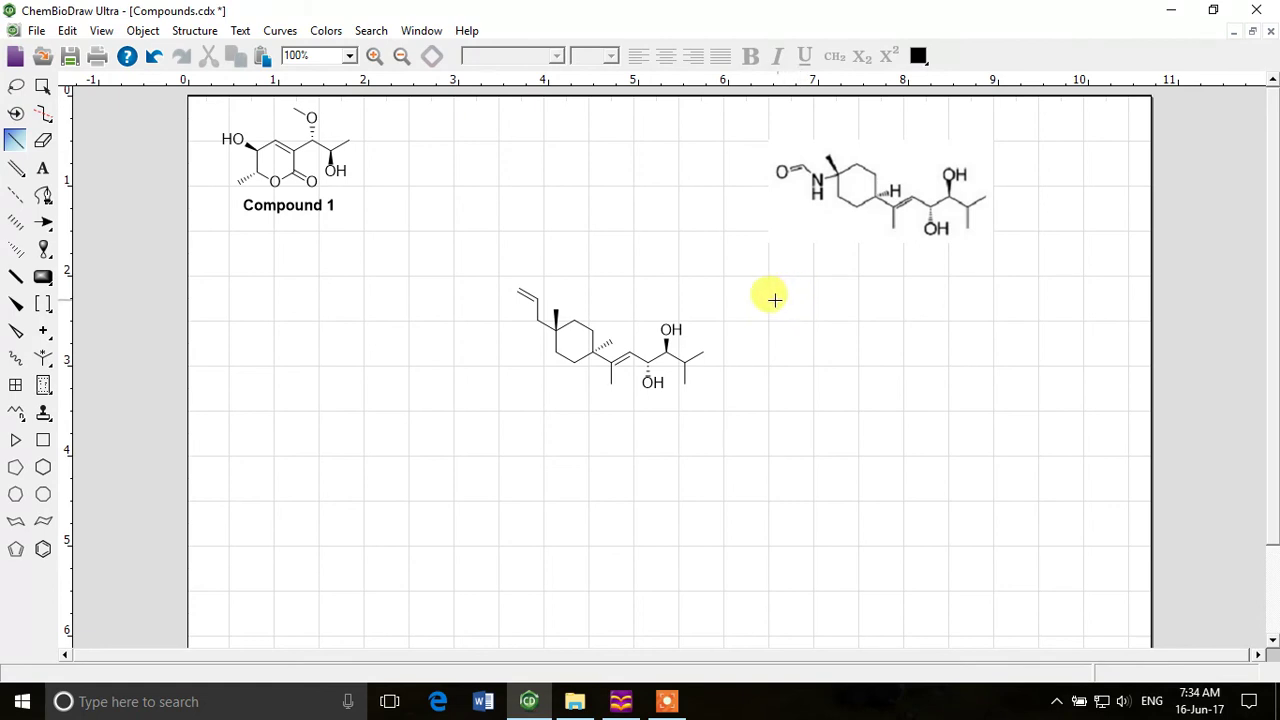
Step: Add an H label at the ring–chain junction and HN and O labels for the N-formyl group
left_click(41, 167)
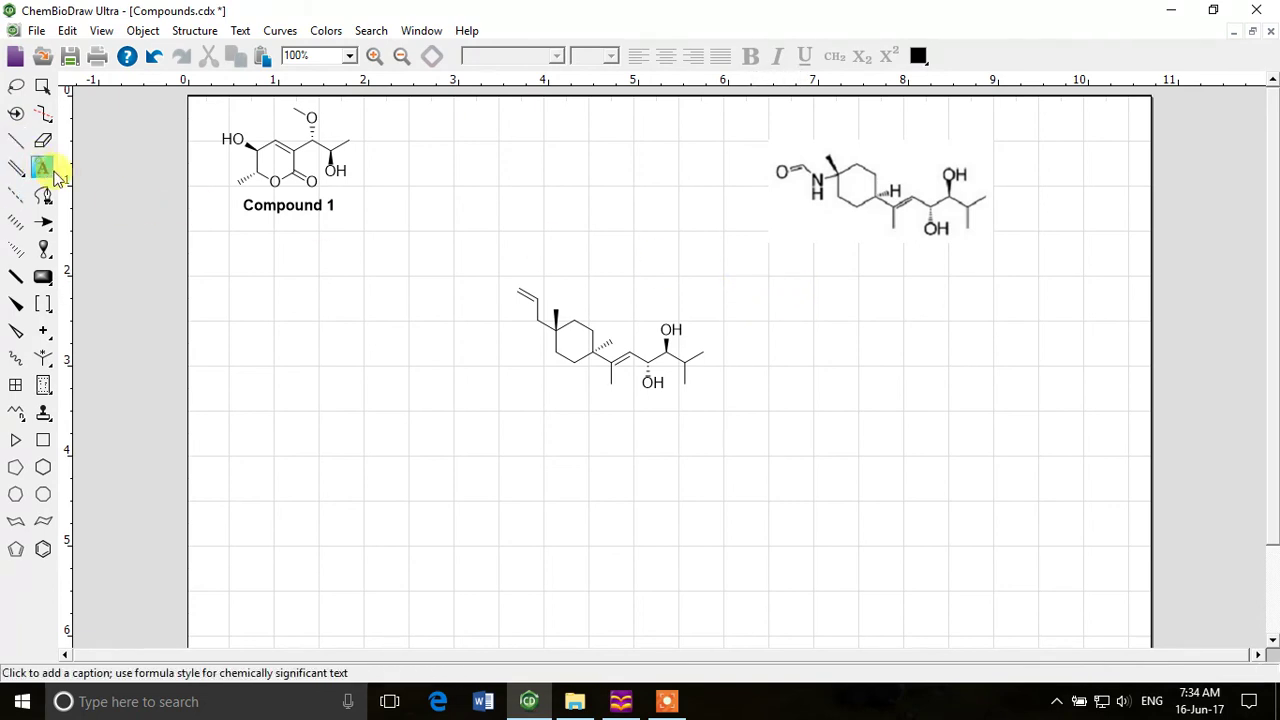
left_click(609, 343)
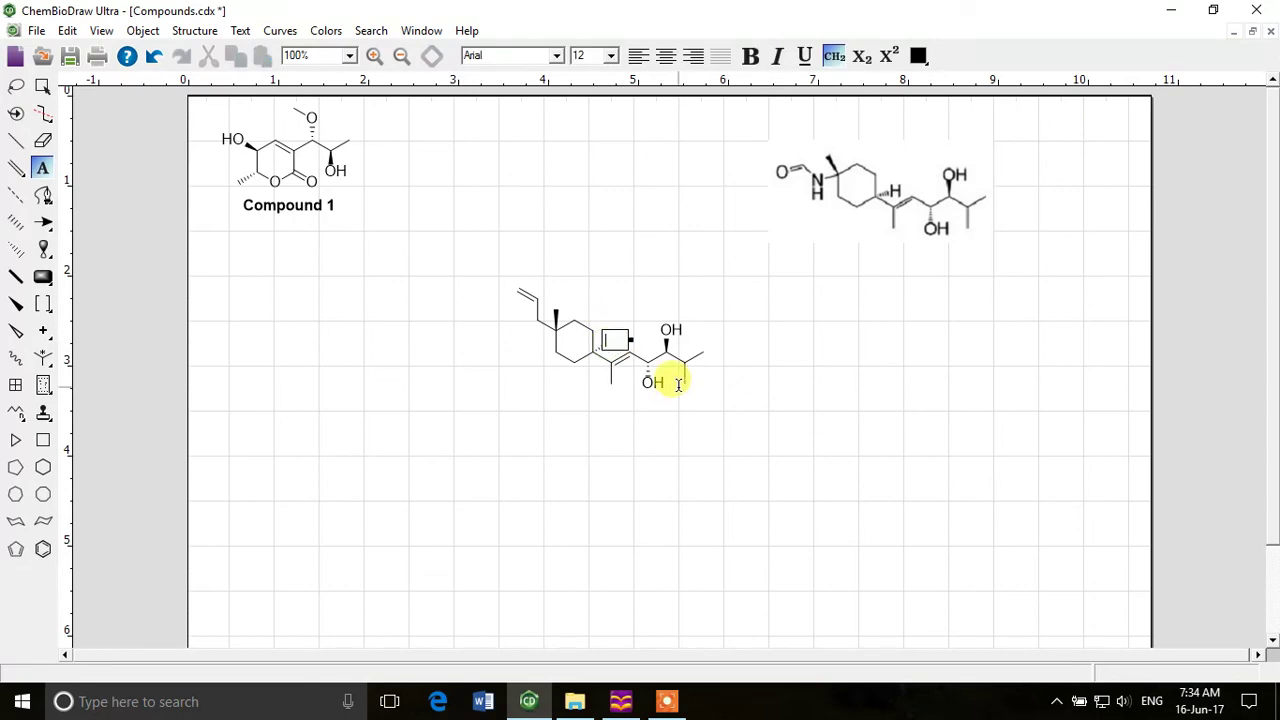
type("H")
left_click(600, 490)
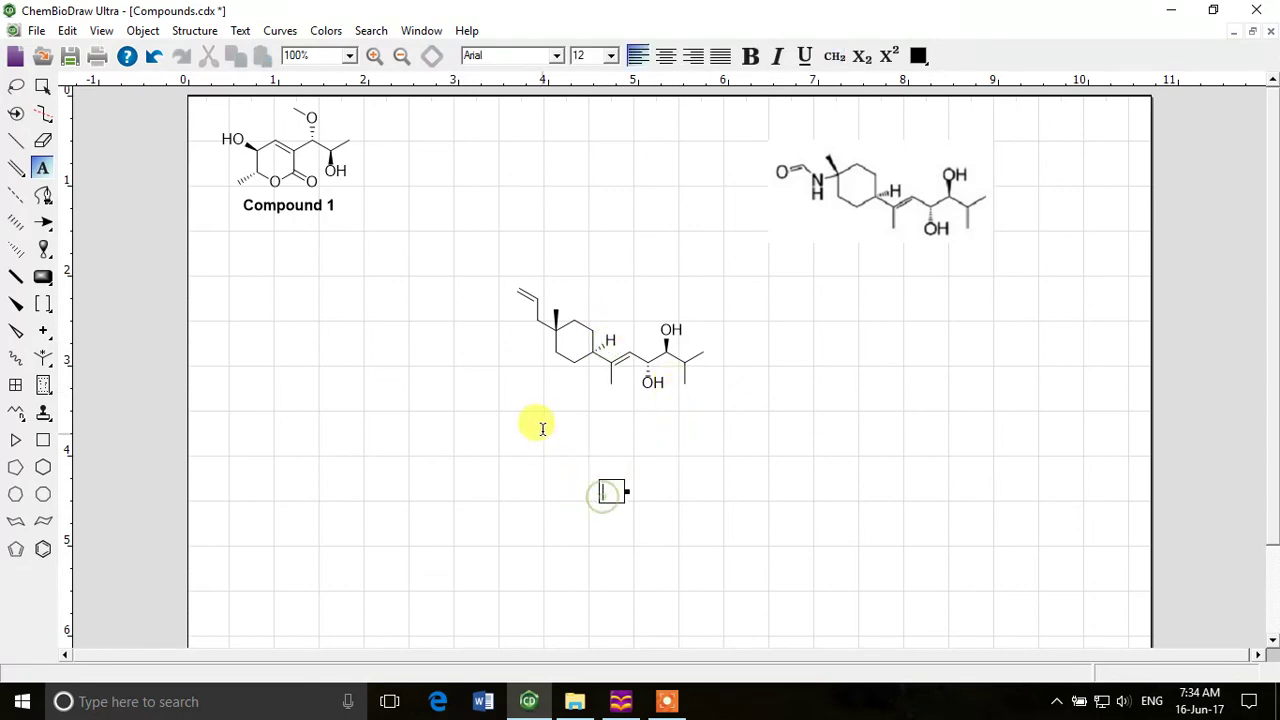
left_click(535, 319)
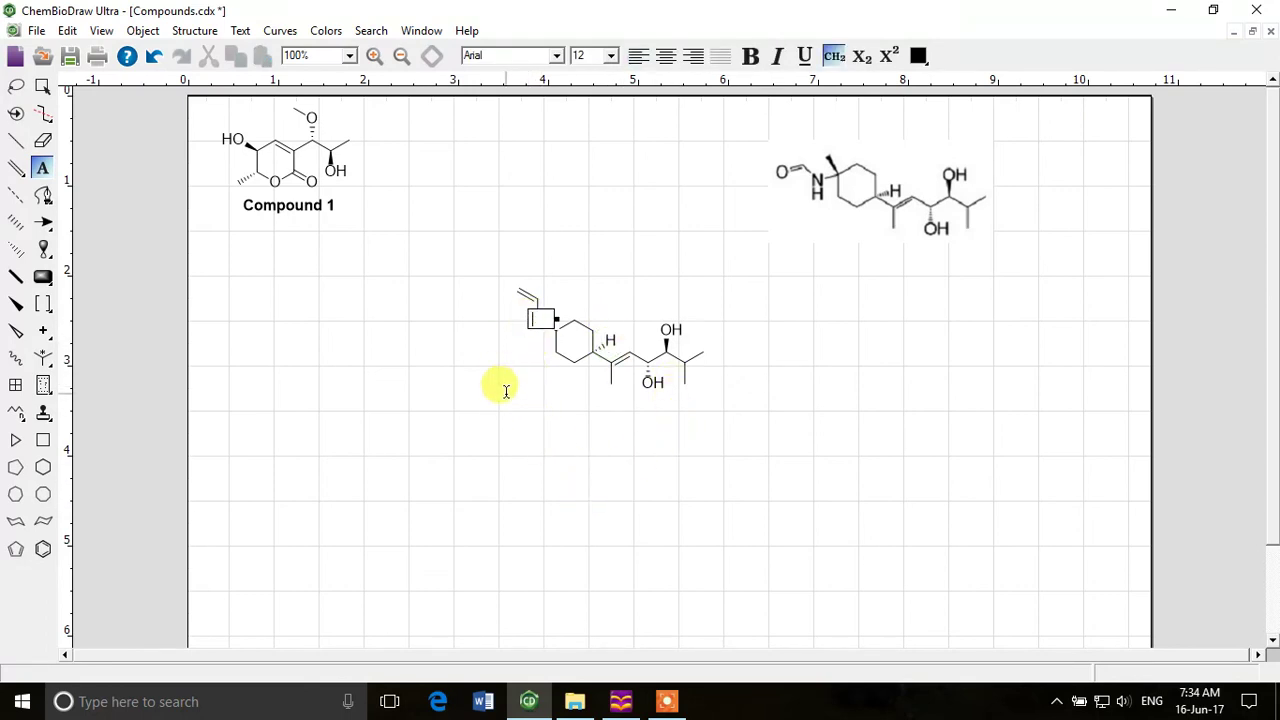
left_click(518, 289)
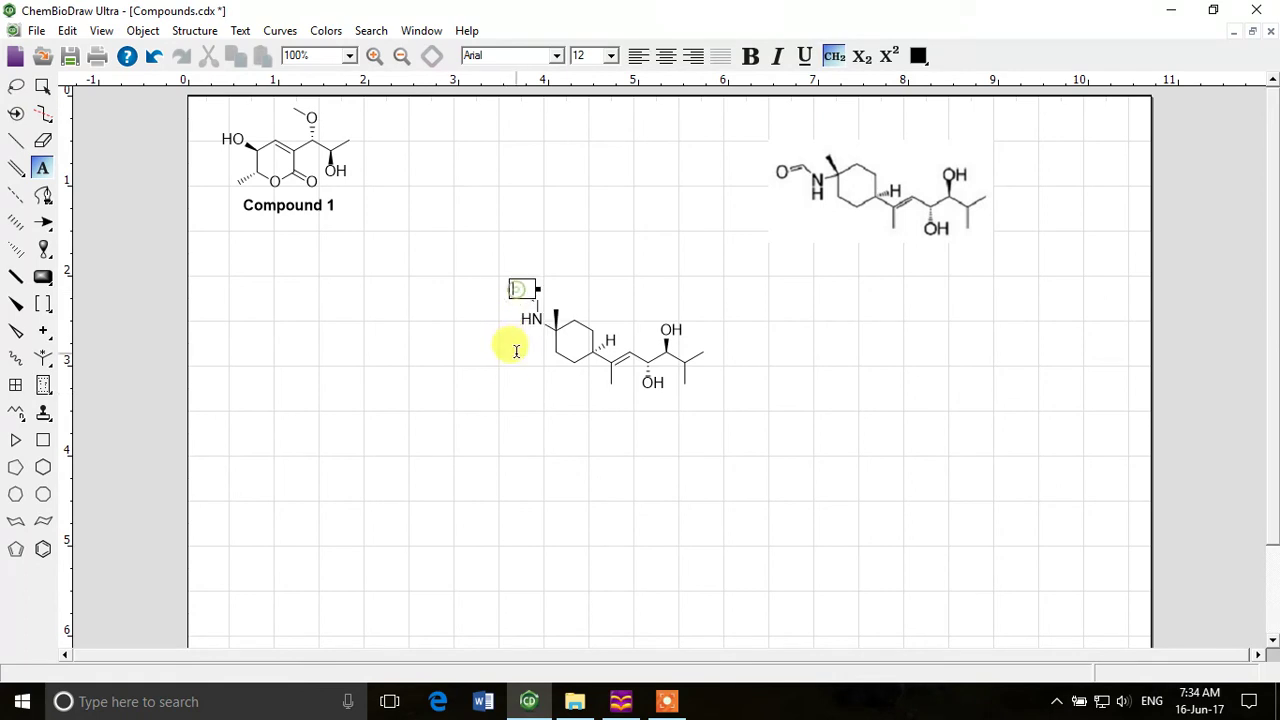
type("O")
left_click(450, 417)
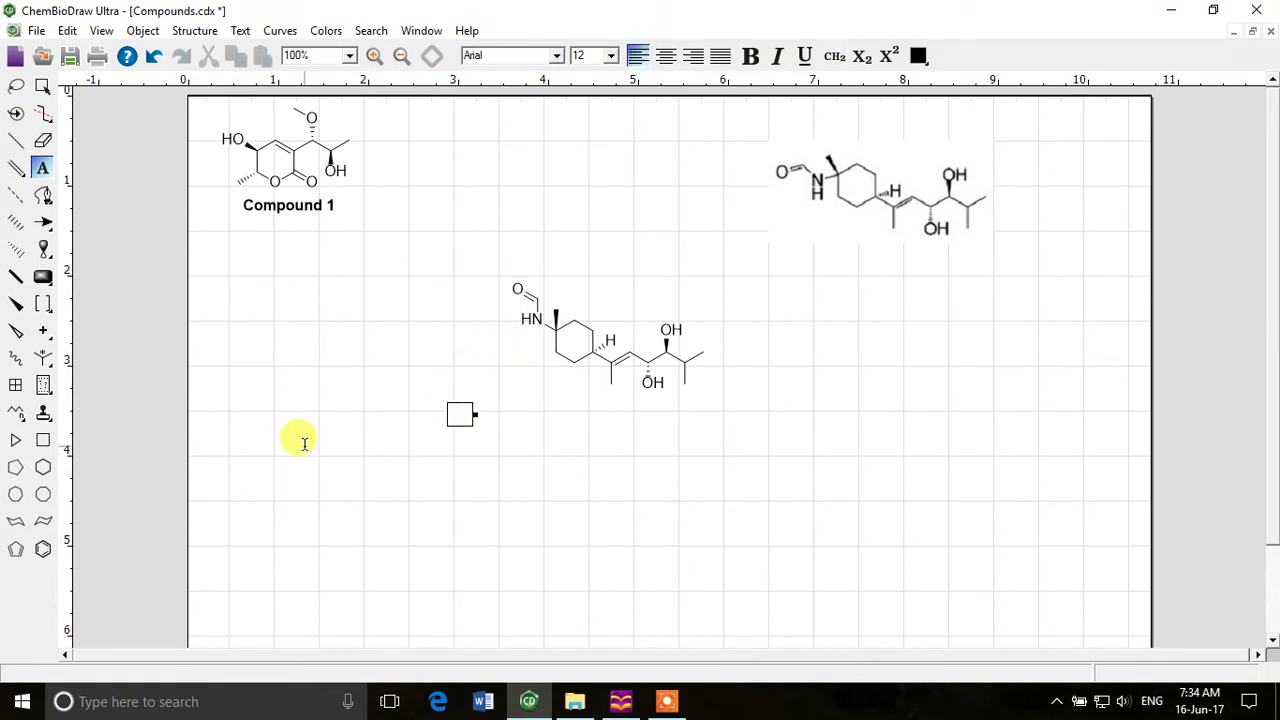
Step: Delete the pasted axinyssine E image and move the redrawn molecule up beside Compound 1
left_click(15, 86)
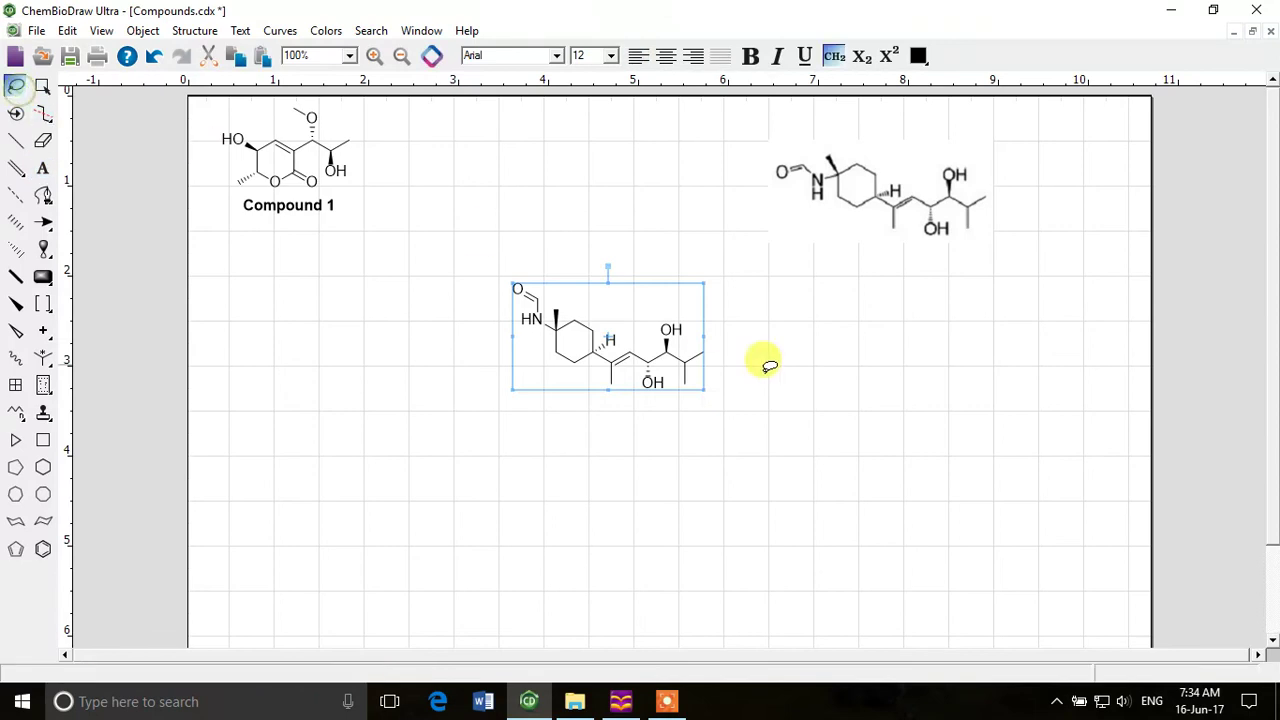
left_click(839, 414)
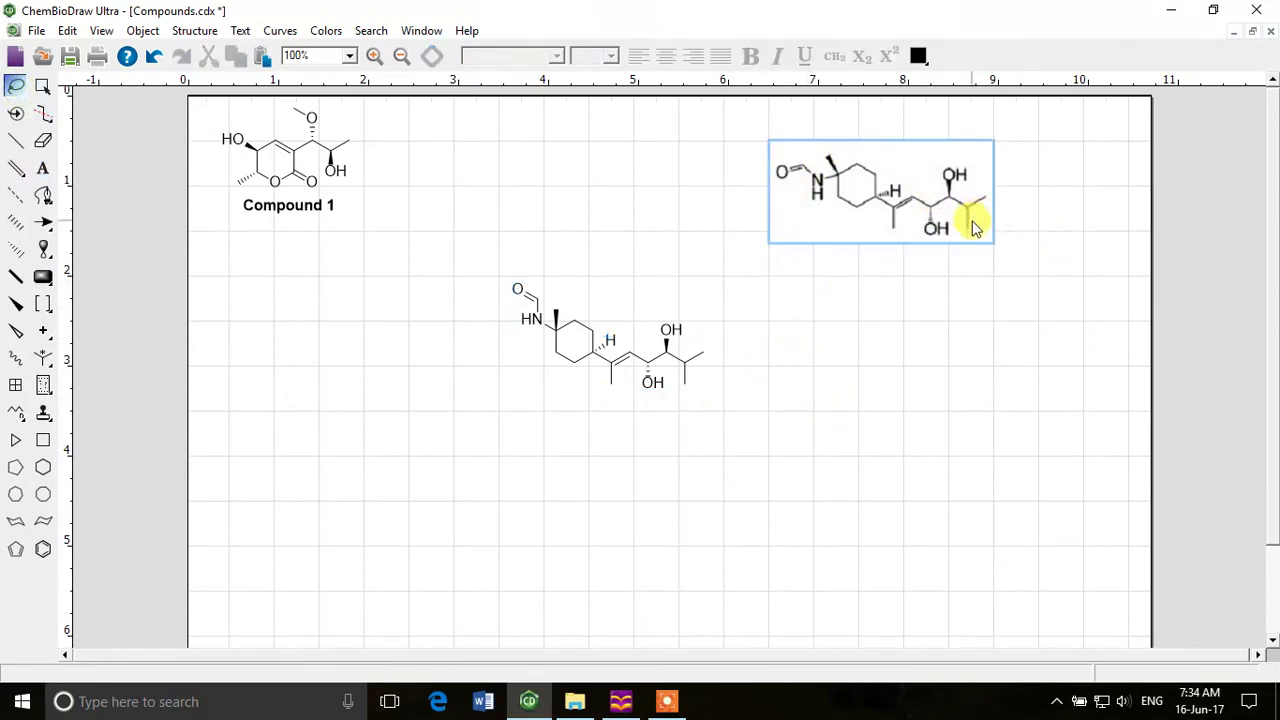
left_click(913, 212)
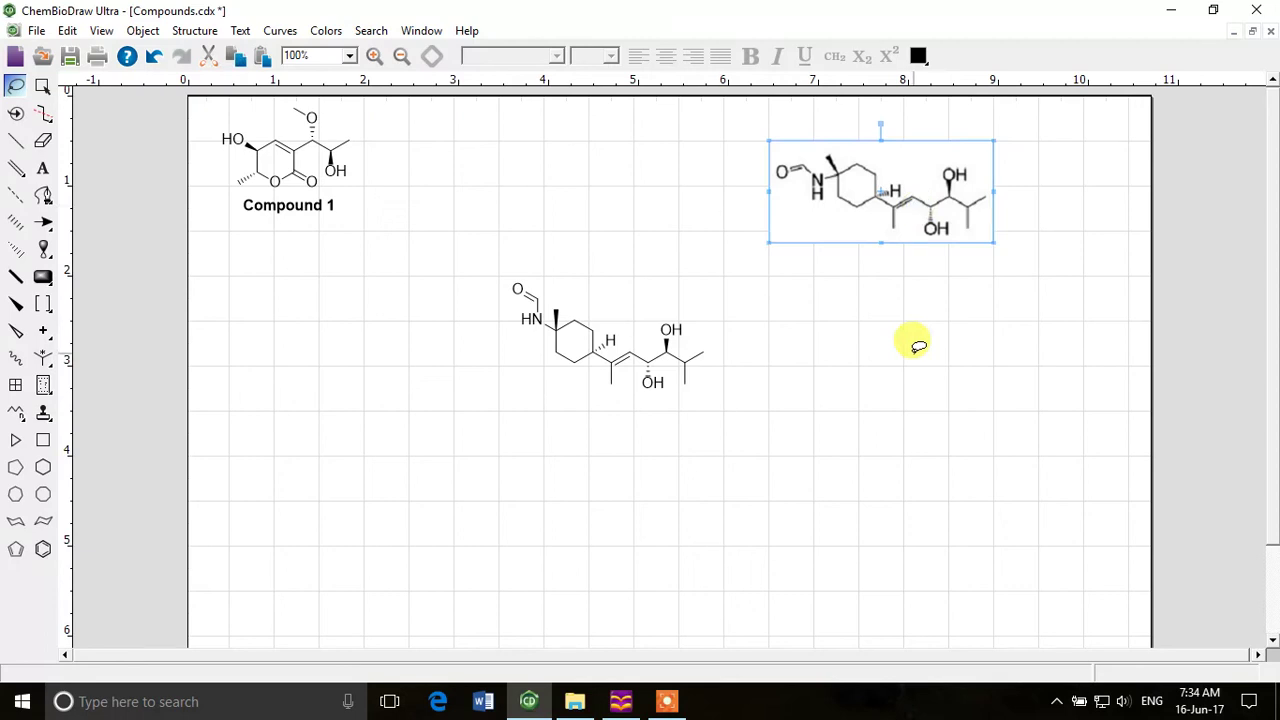
key("Delete")
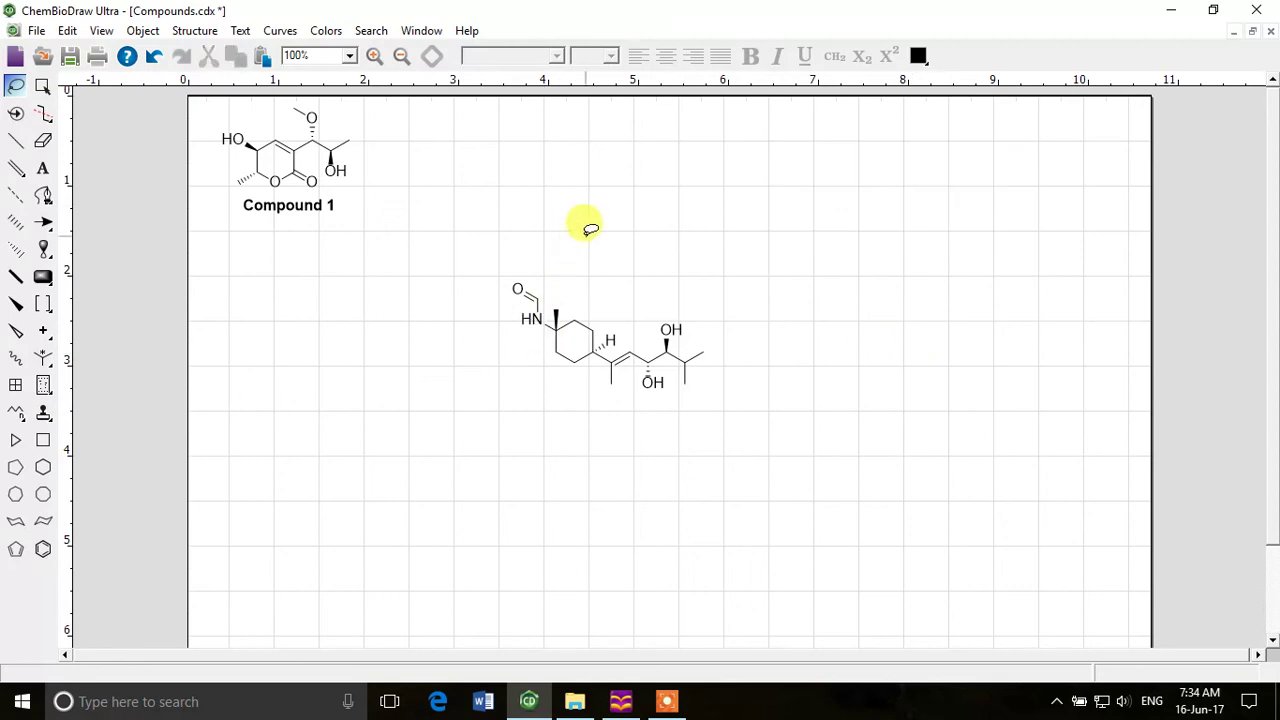
mouse_move(585, 237)
left_mouse_down()
mouse_move(644, 494)
mouse_move(646, 257)
left_mouse_up()
mouse_move(595, 347)
left_mouse_down()
mouse_move(497, 177)
mouse_move(473, 177)
left_mouse_up()
Step: Attempt to copy the Compound 1 label to the second molecule, undoing and deleting misplaced copies
left_click(313, 249)
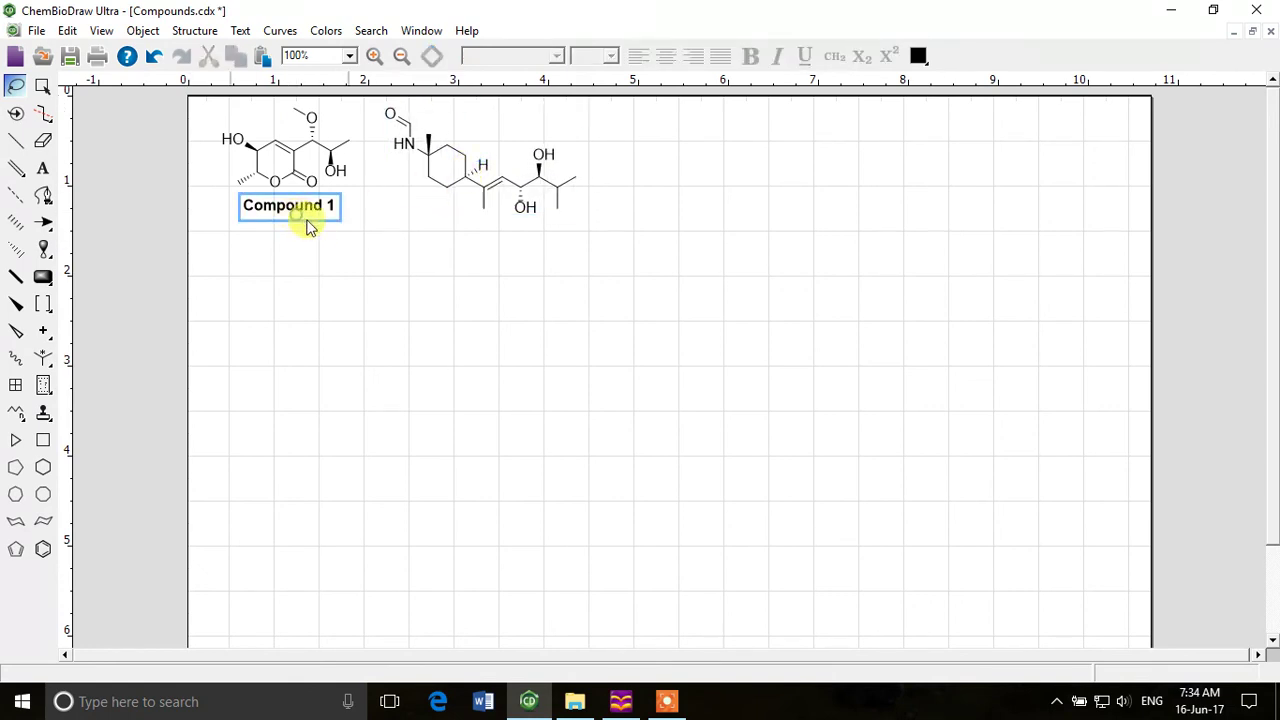
left_click_drag(298, 222, 498, 240)
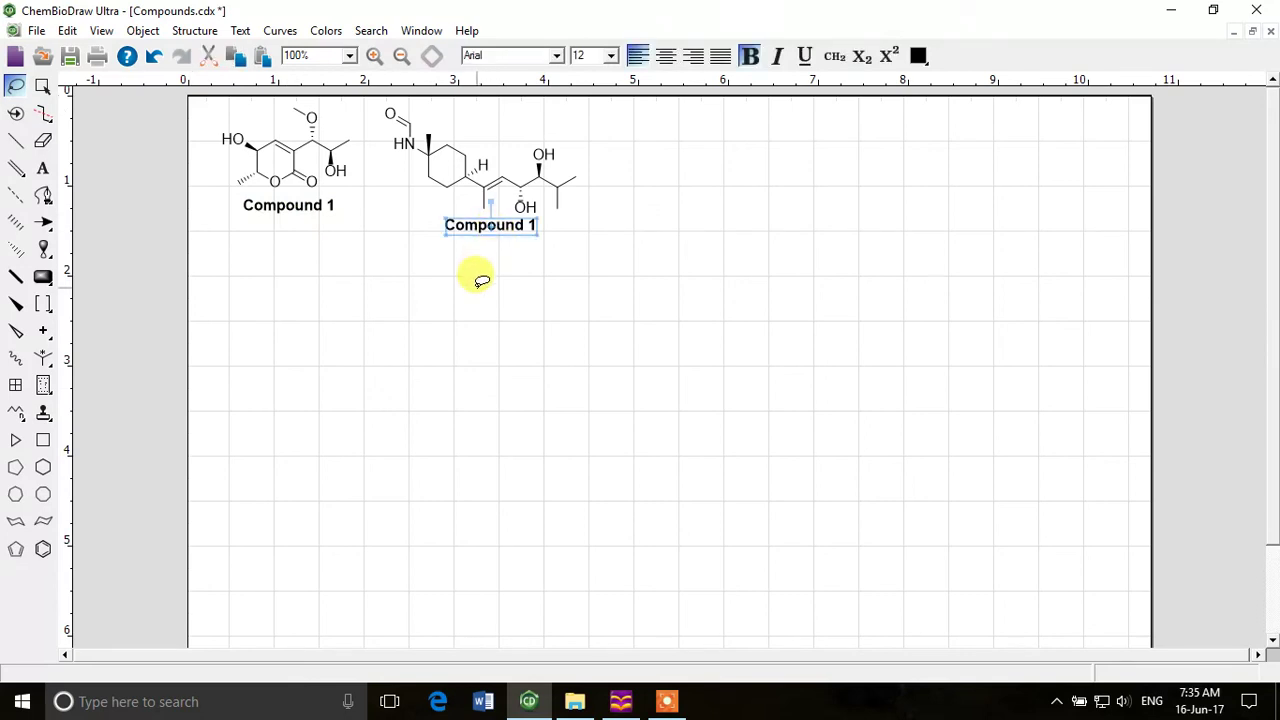
key("ctrl+z")
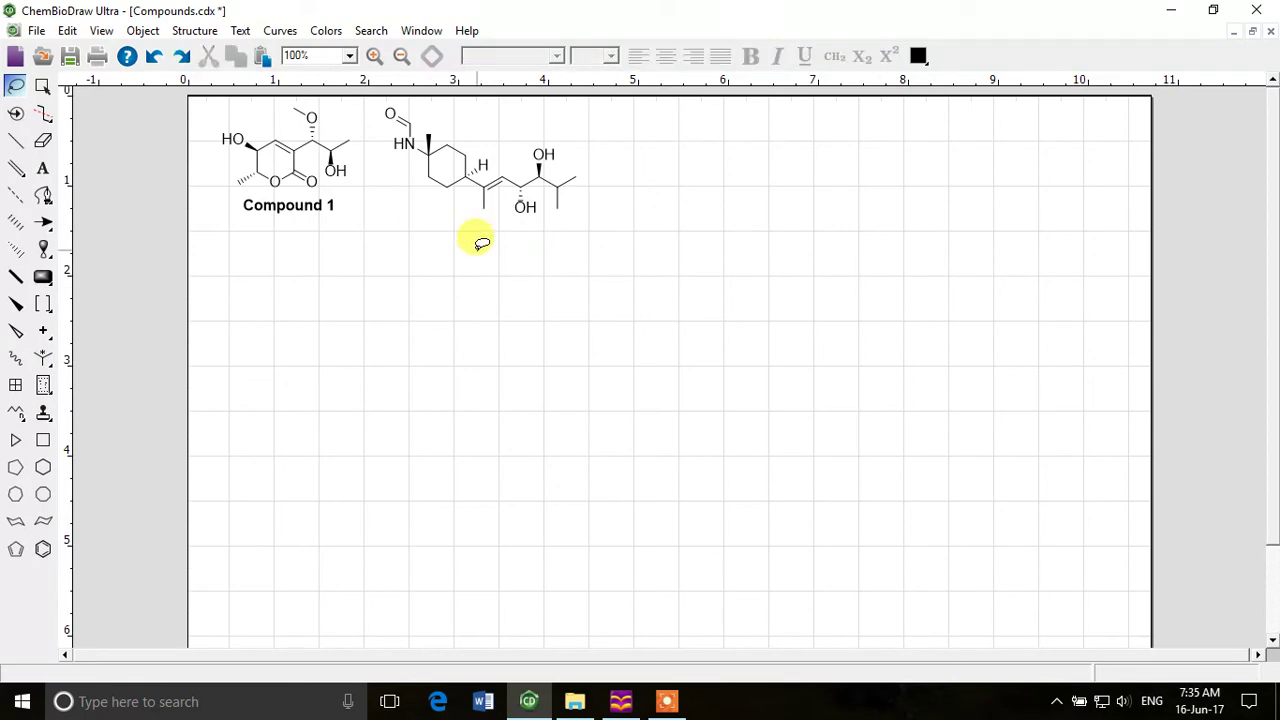
left_click(288, 205)
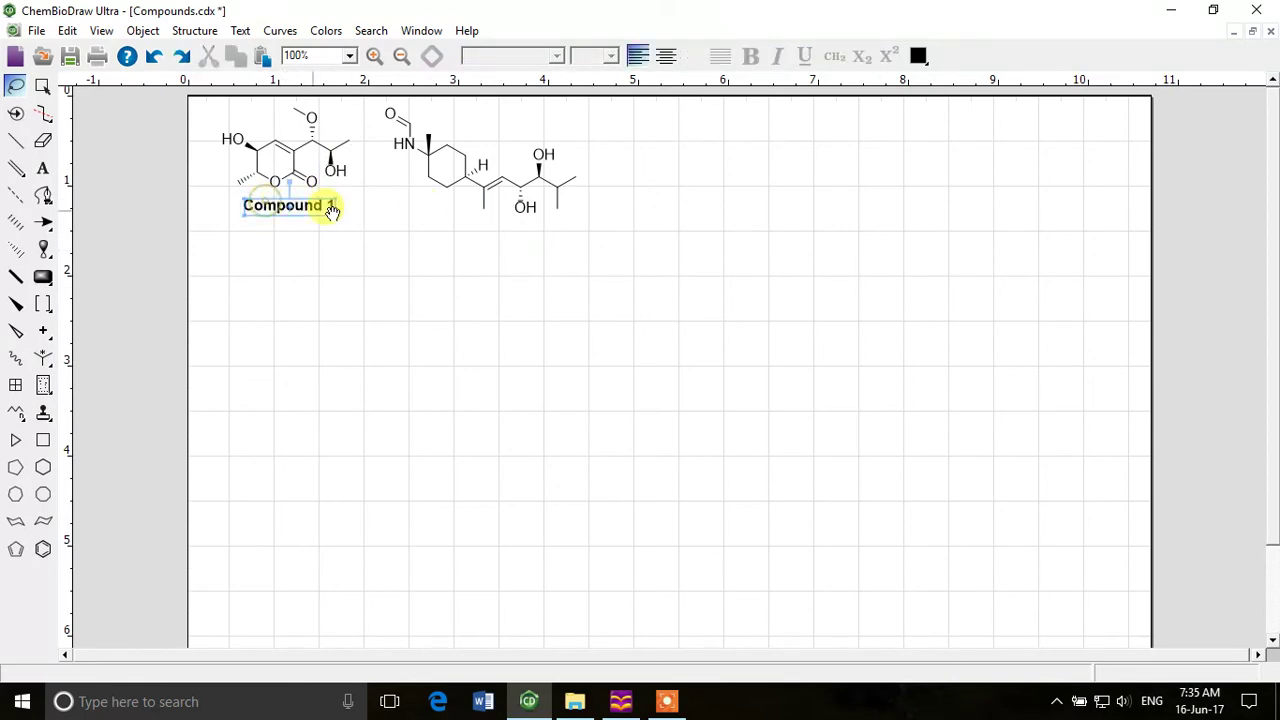
left_click(332, 210)
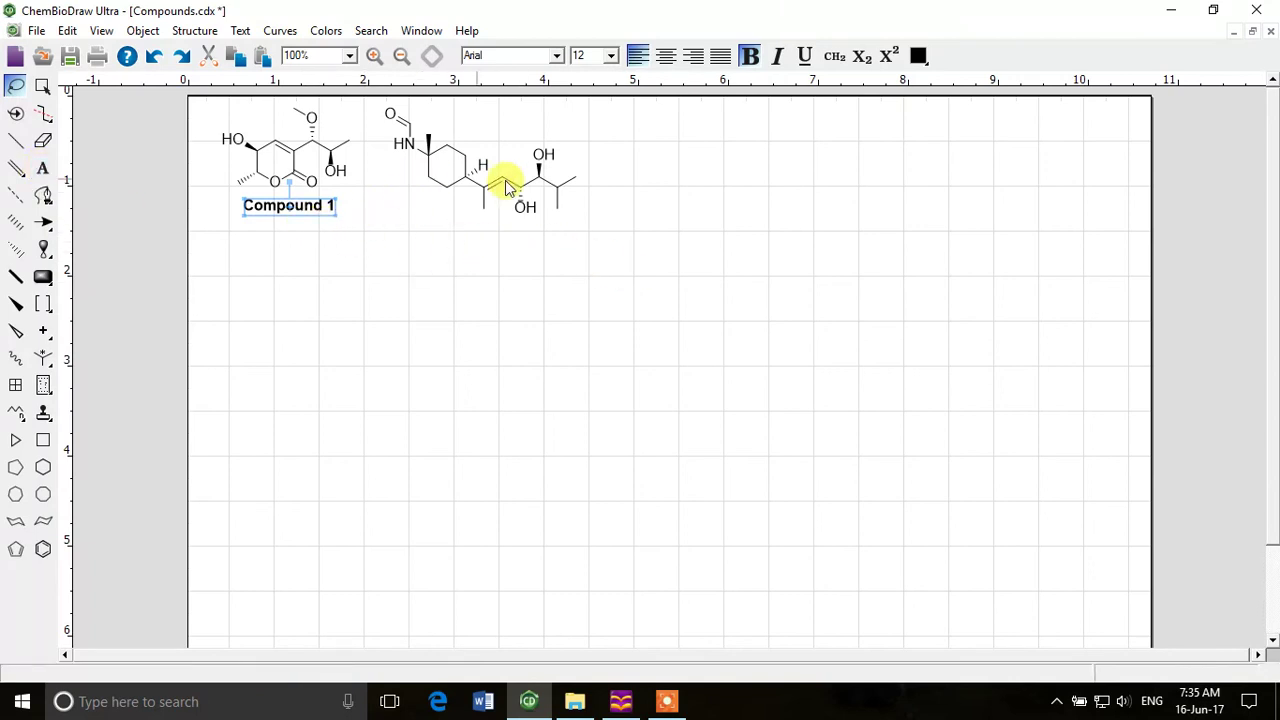
left_click(368, 234)
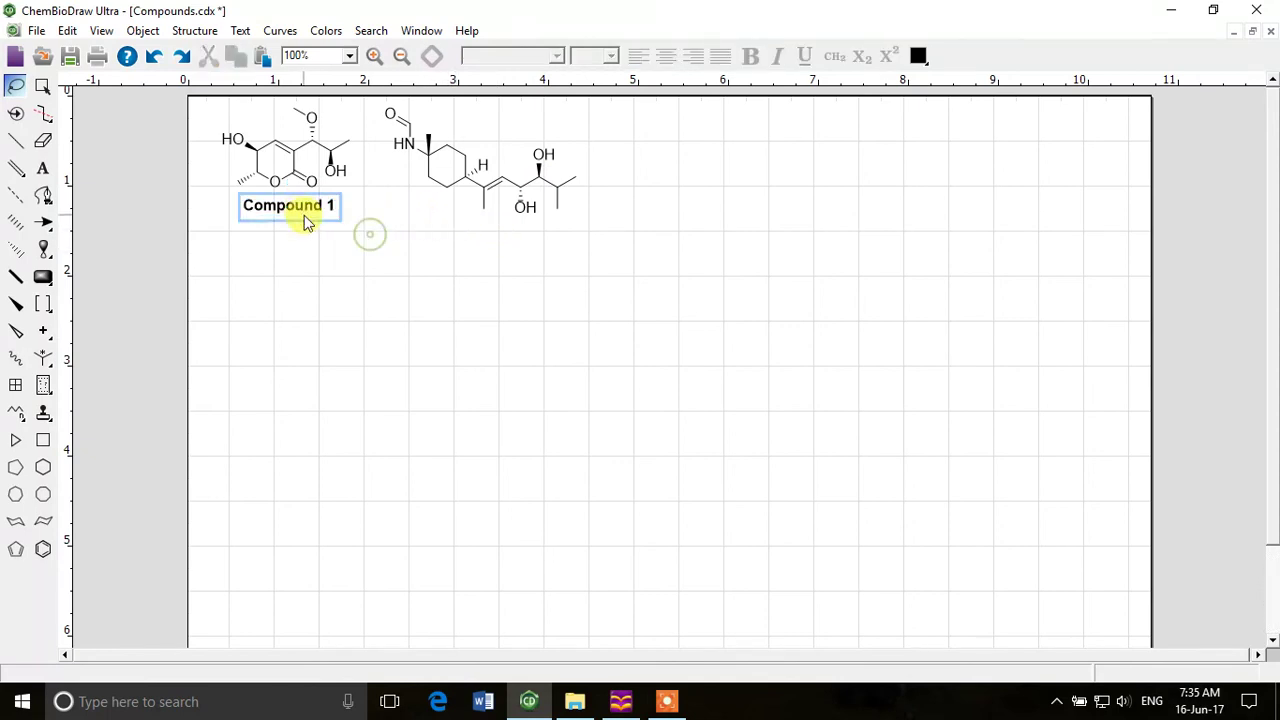
double_click(298, 209)
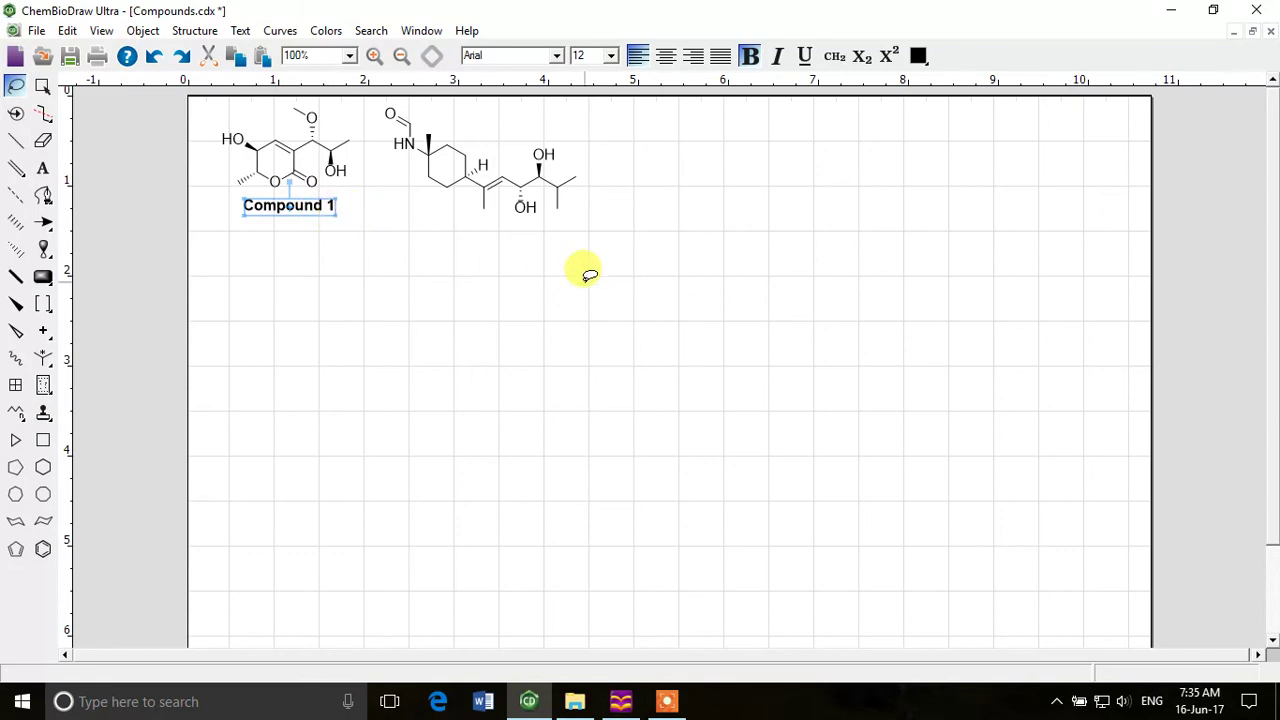
key("ctrl+d")
left_click_drag(314, 220, 506, 276)
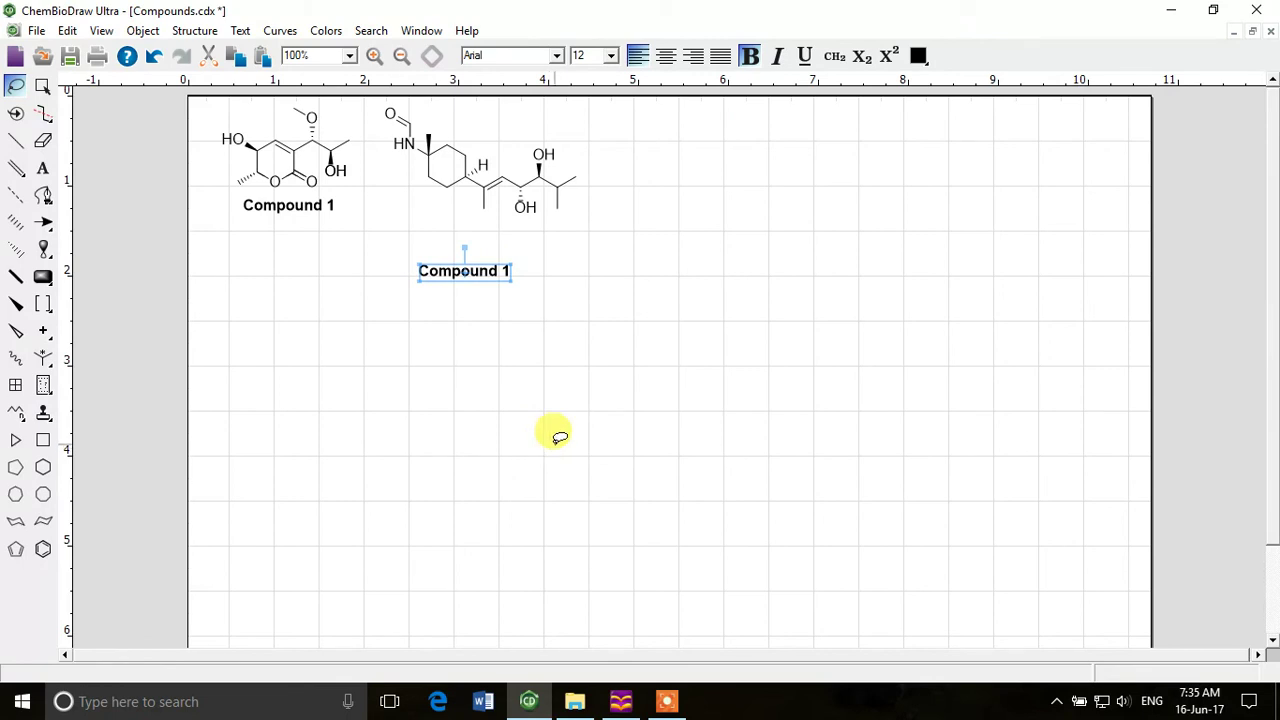
key("Delete")
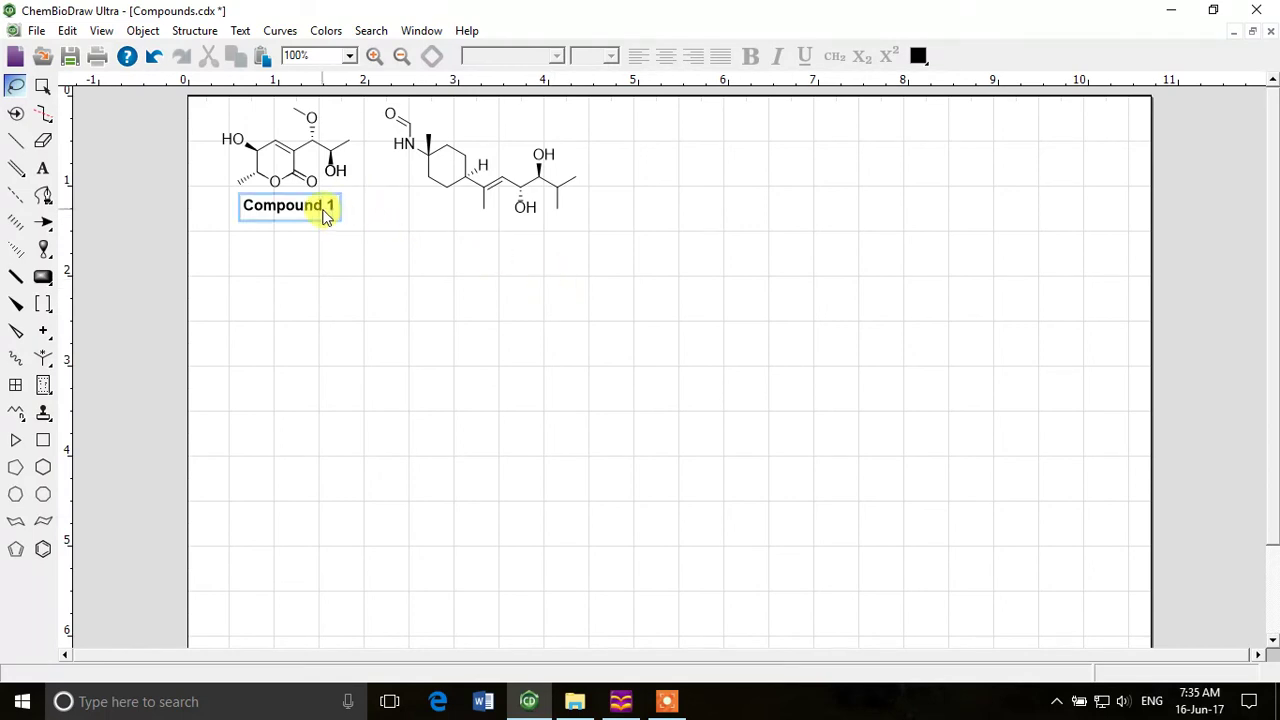
Step: Copy the Compound 1 label beneath the second structure and edit it to read 'Compound 2'
left_click_drag(320, 214, 541, 254)
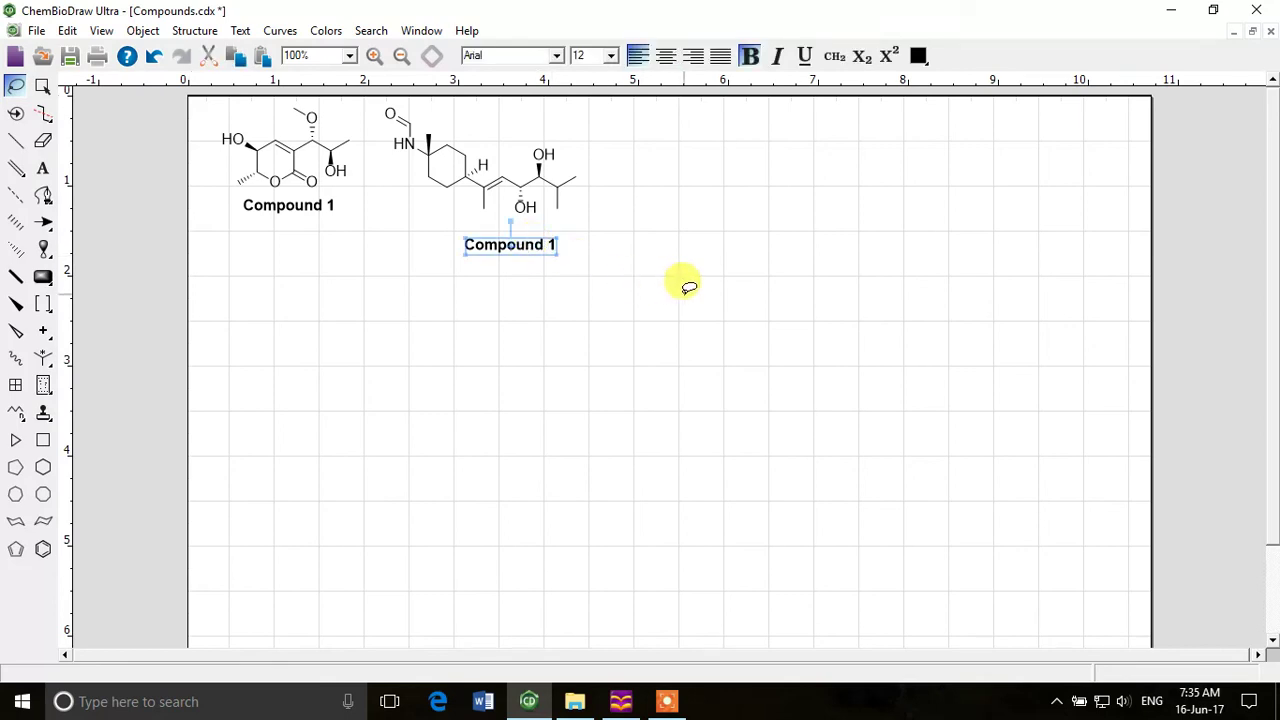
left_click(558, 275)
left_click_drag(530, 250, 512, 238)
right_click(510, 238)
left_click(556, 246)
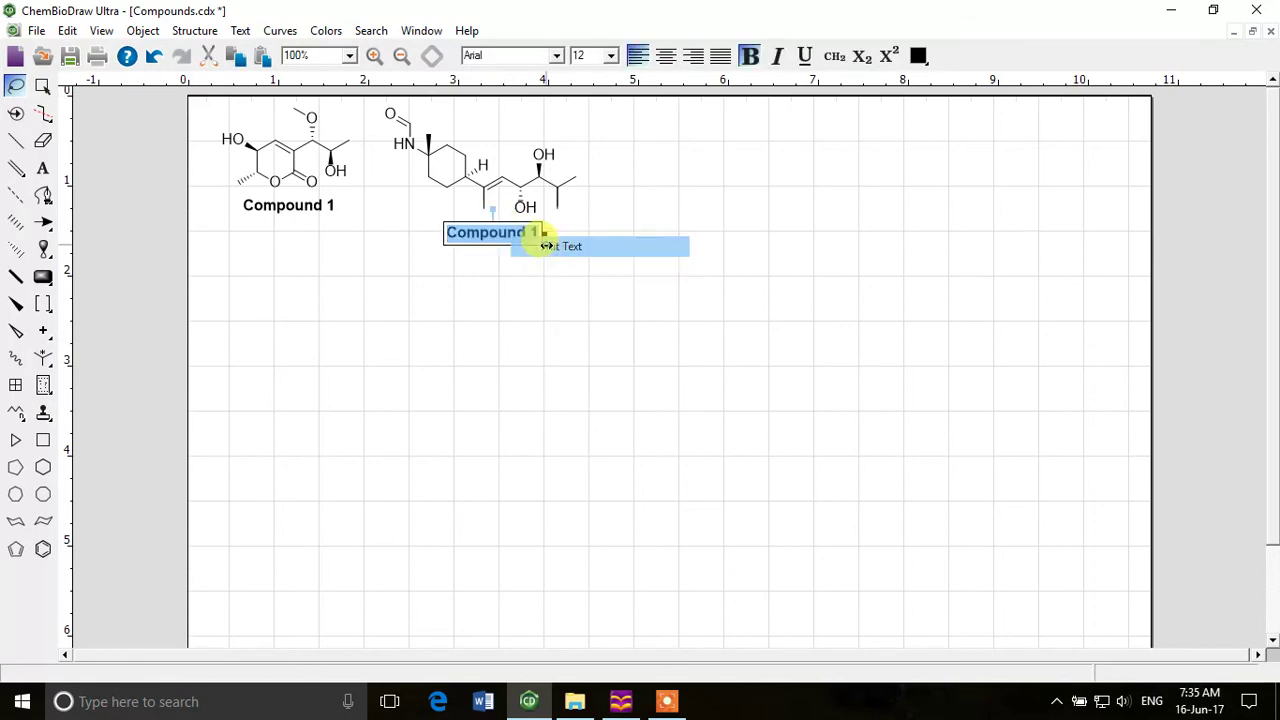
left_click(538, 233)
key("BackSpace")
type("2")
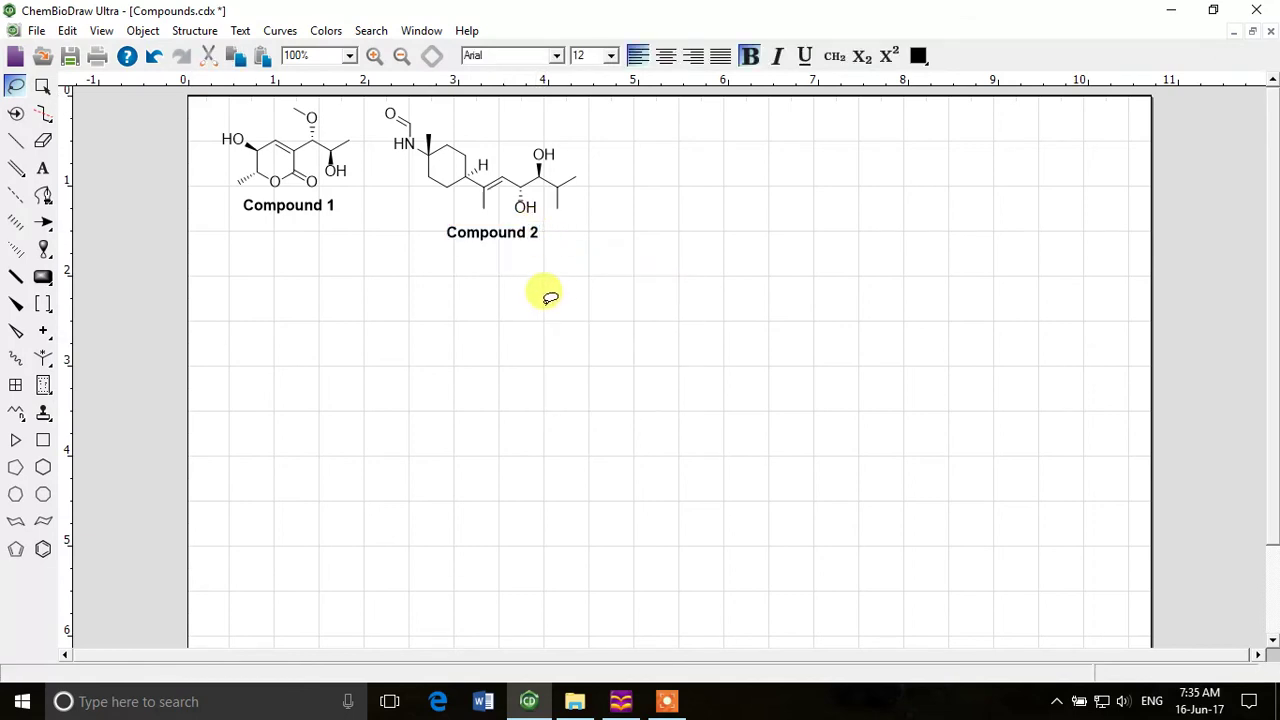
left_click(214, 385)
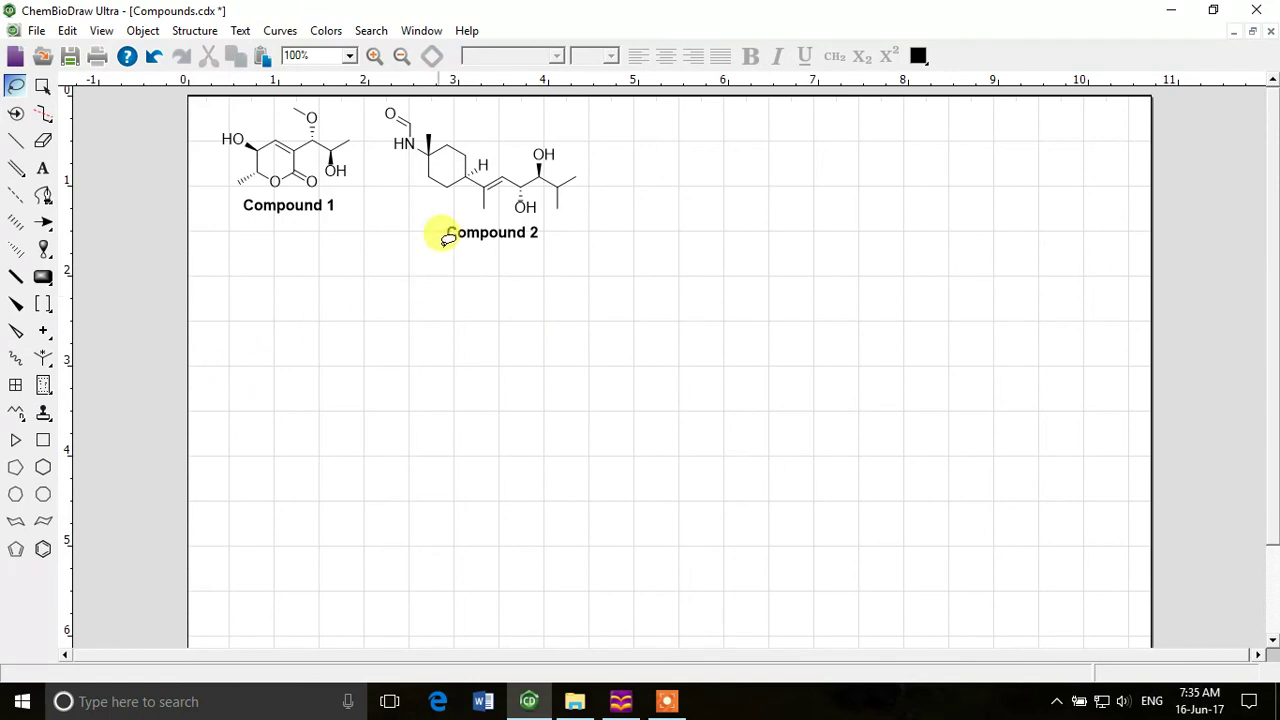
key("ctrl+s")
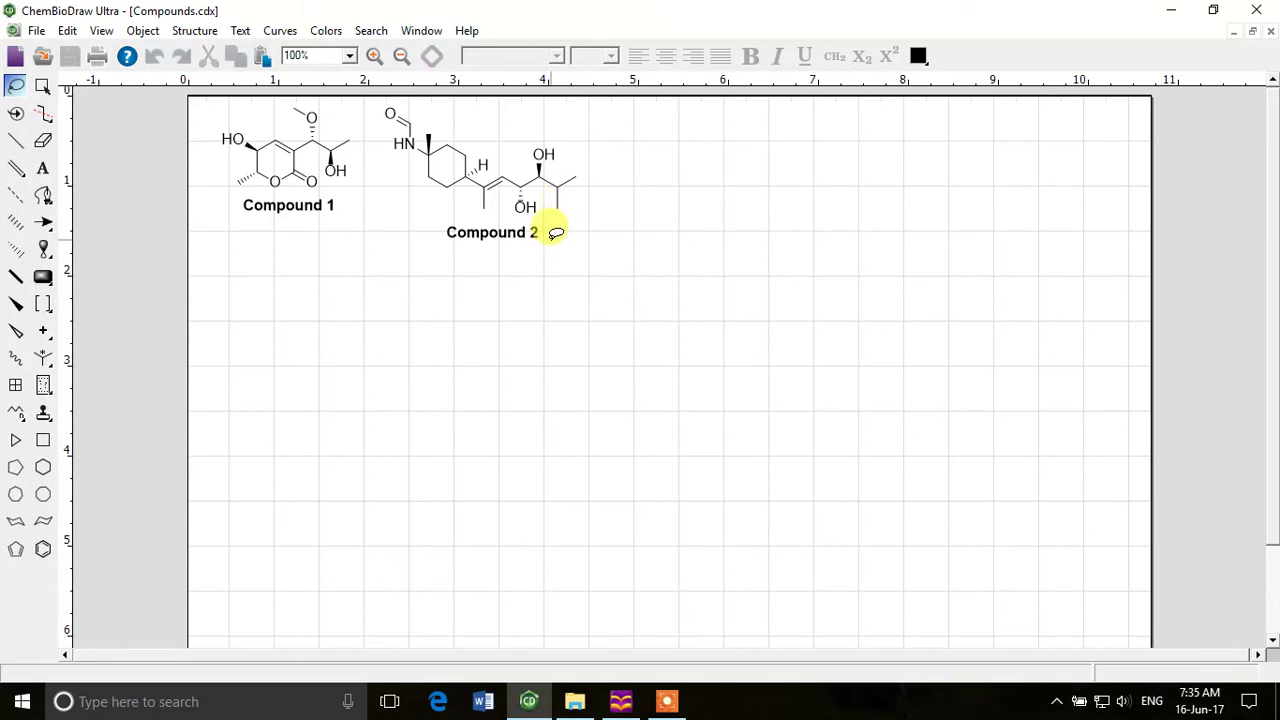
double_click(551, 149)
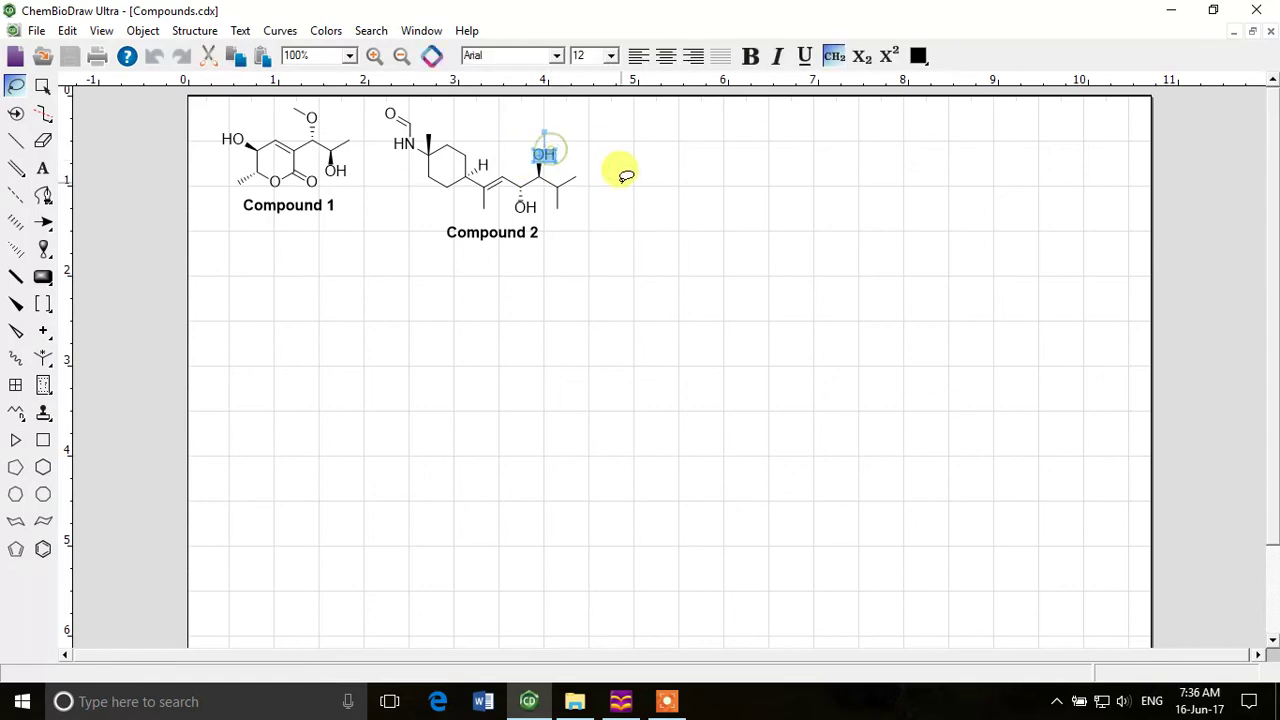
left_click(553, 163)
left_click_drag(570, 168, 547, 126)
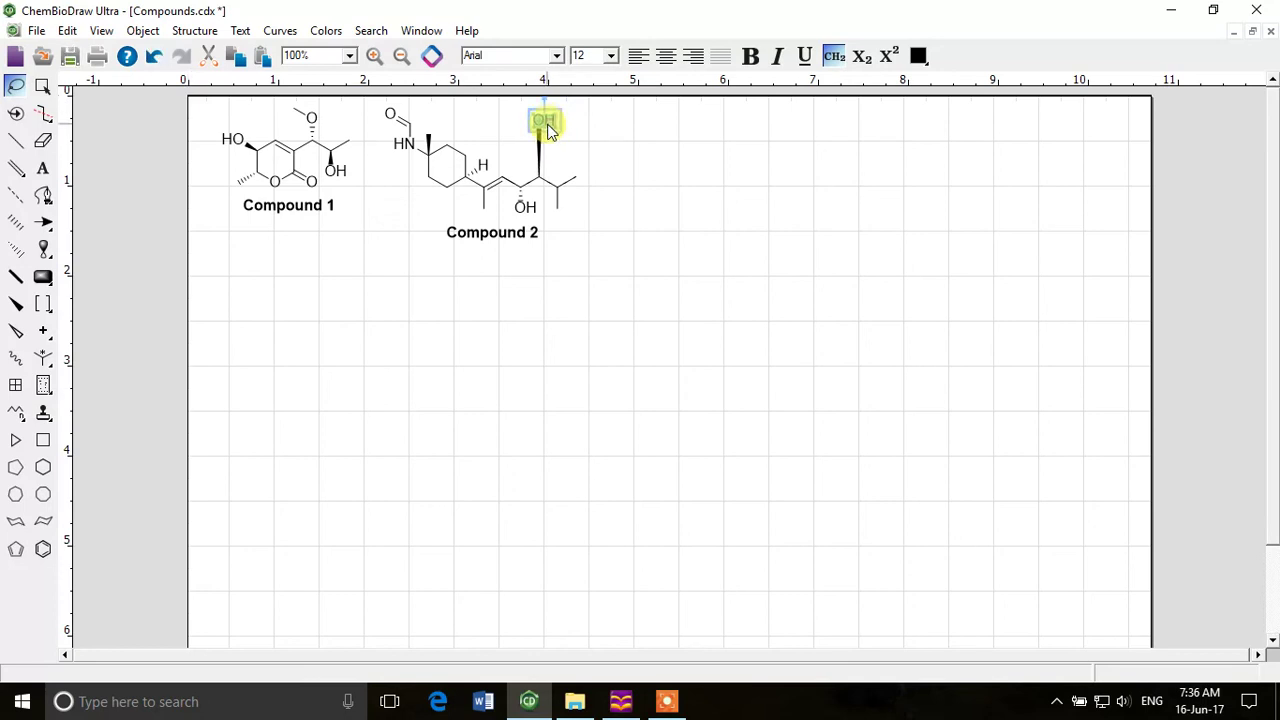
key("ctrl+z")
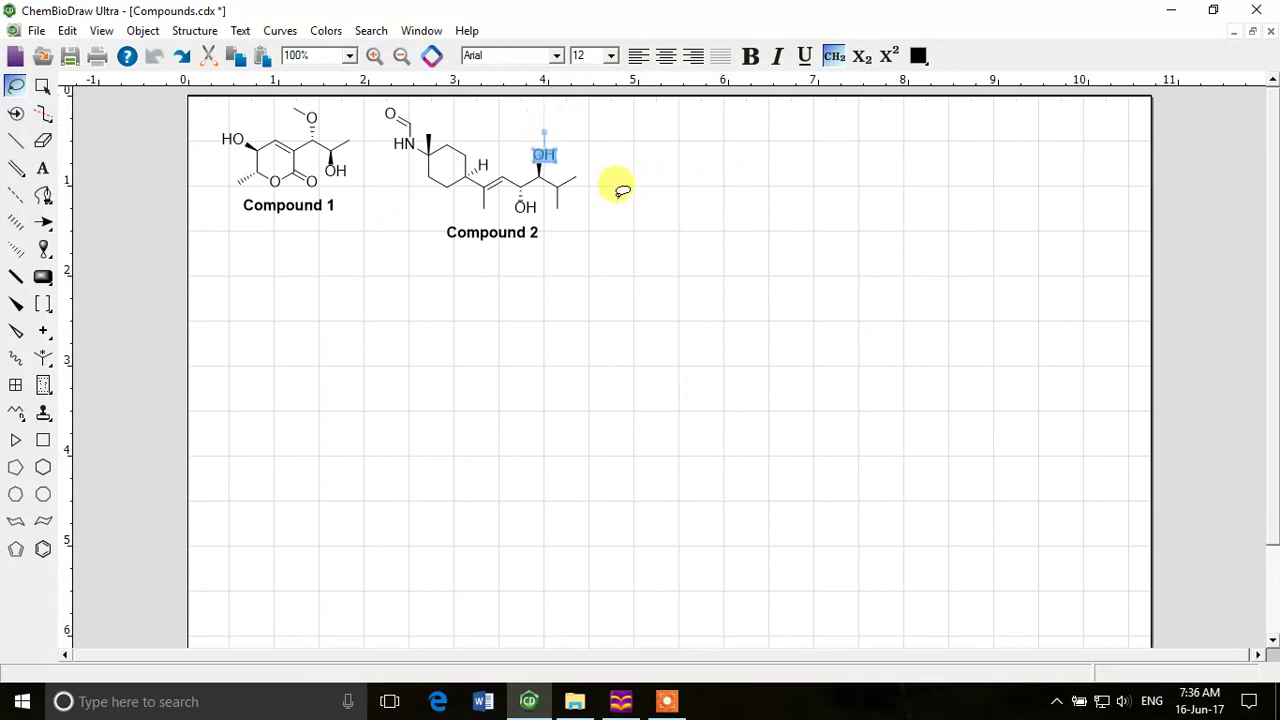
left_click(577, 197)
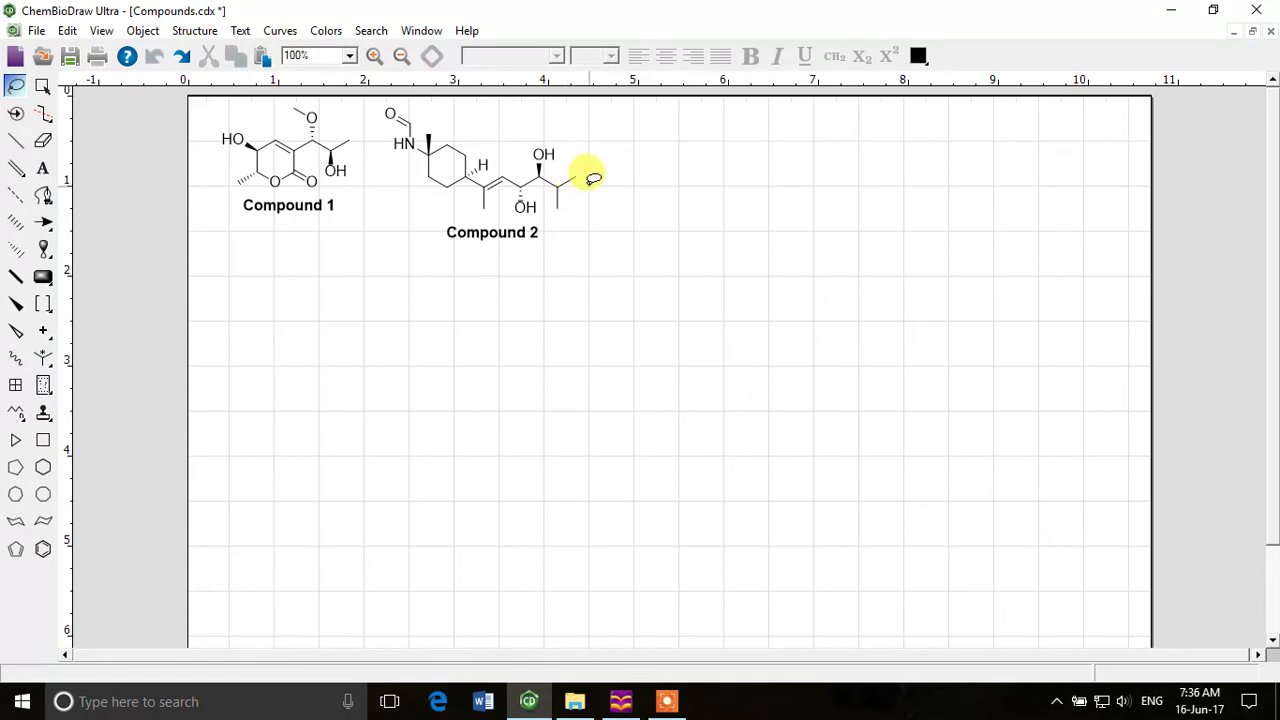
left_click(574, 178)
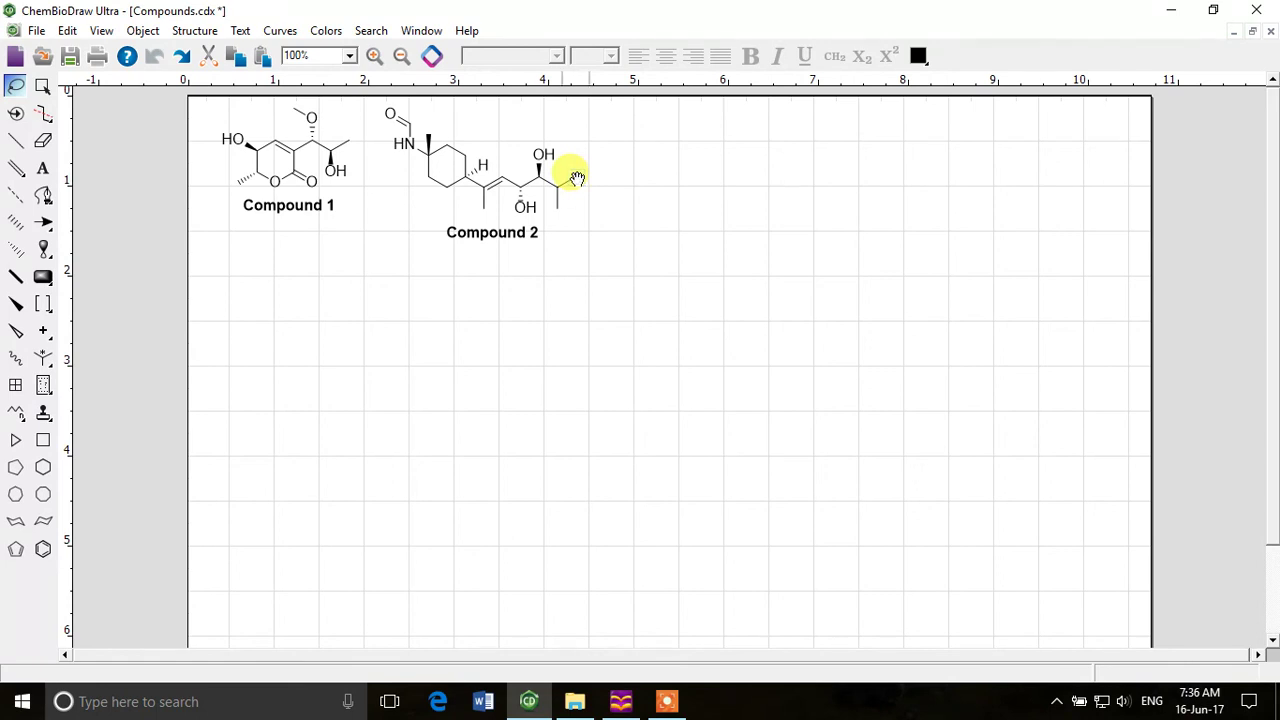
mouse_move(577, 178)
left_mouse_down()
mouse_move(666, 257)
mouse_move(819, 130)
mouse_move(1131, 140)
mouse_move(566, 186)
mouse_move(588, 176)
left_mouse_up()
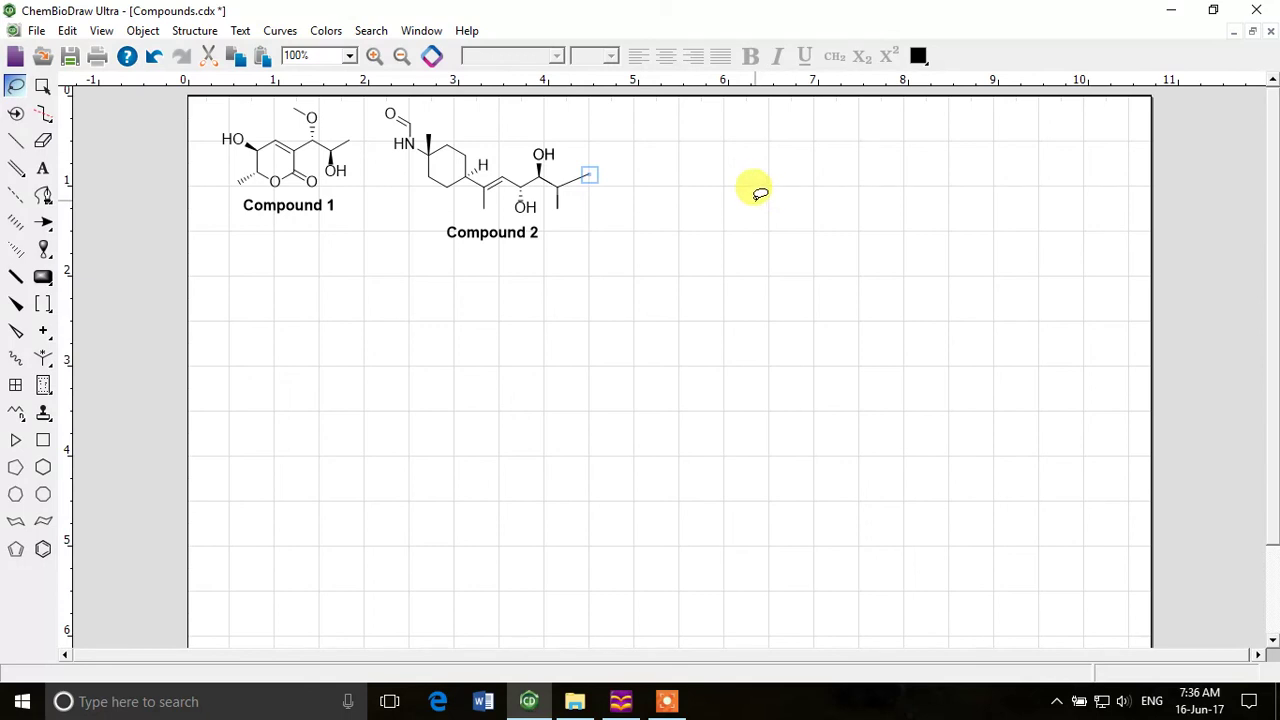
key("ctrl+z")
left_click(570, 282)
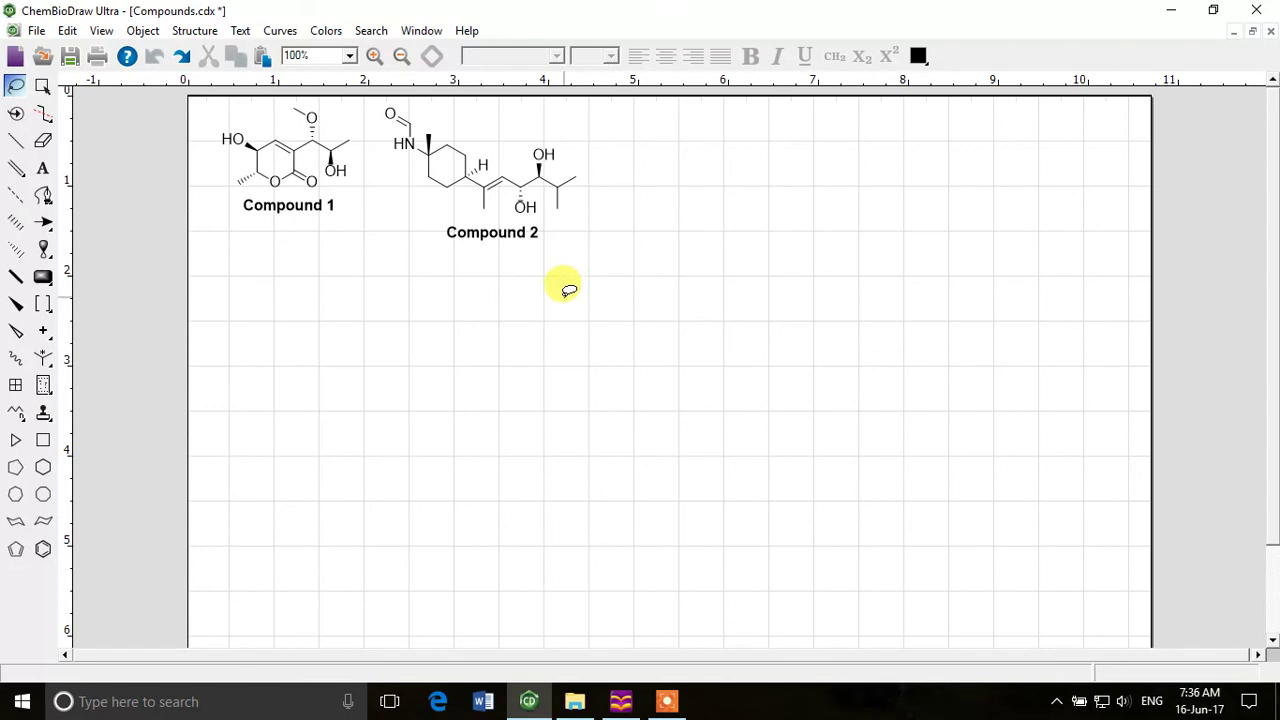
key("ctrl+s")
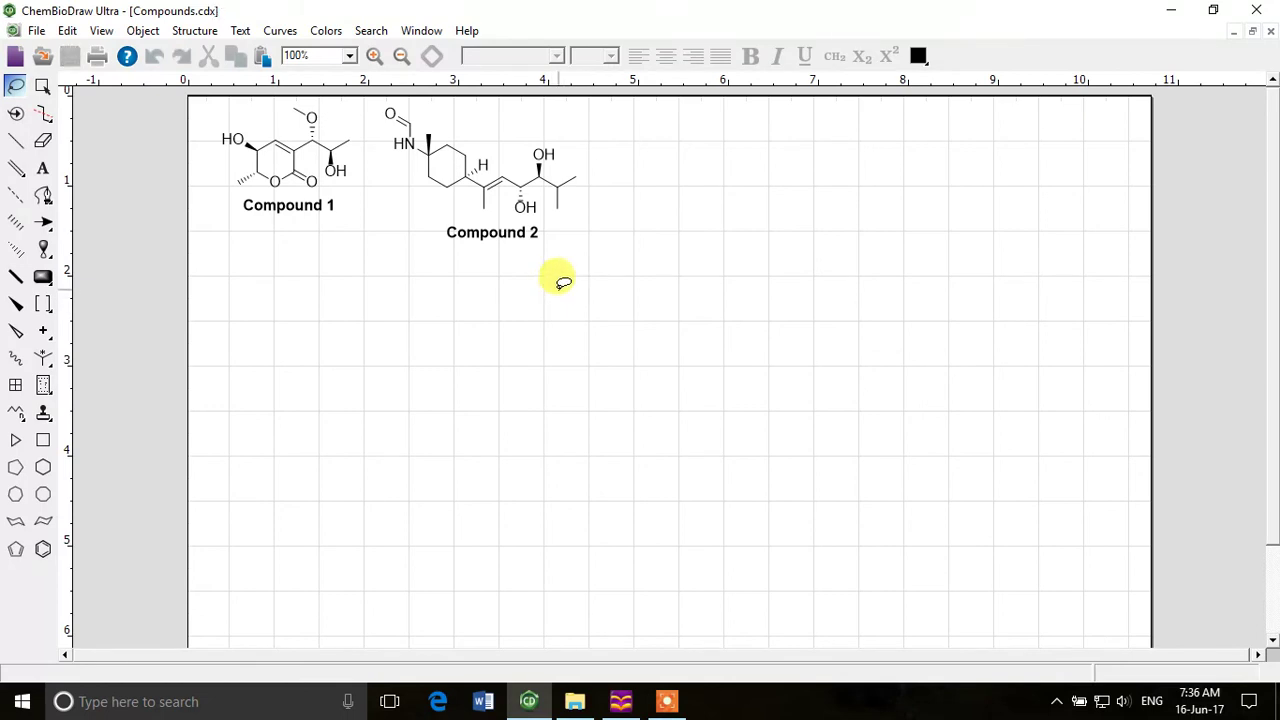